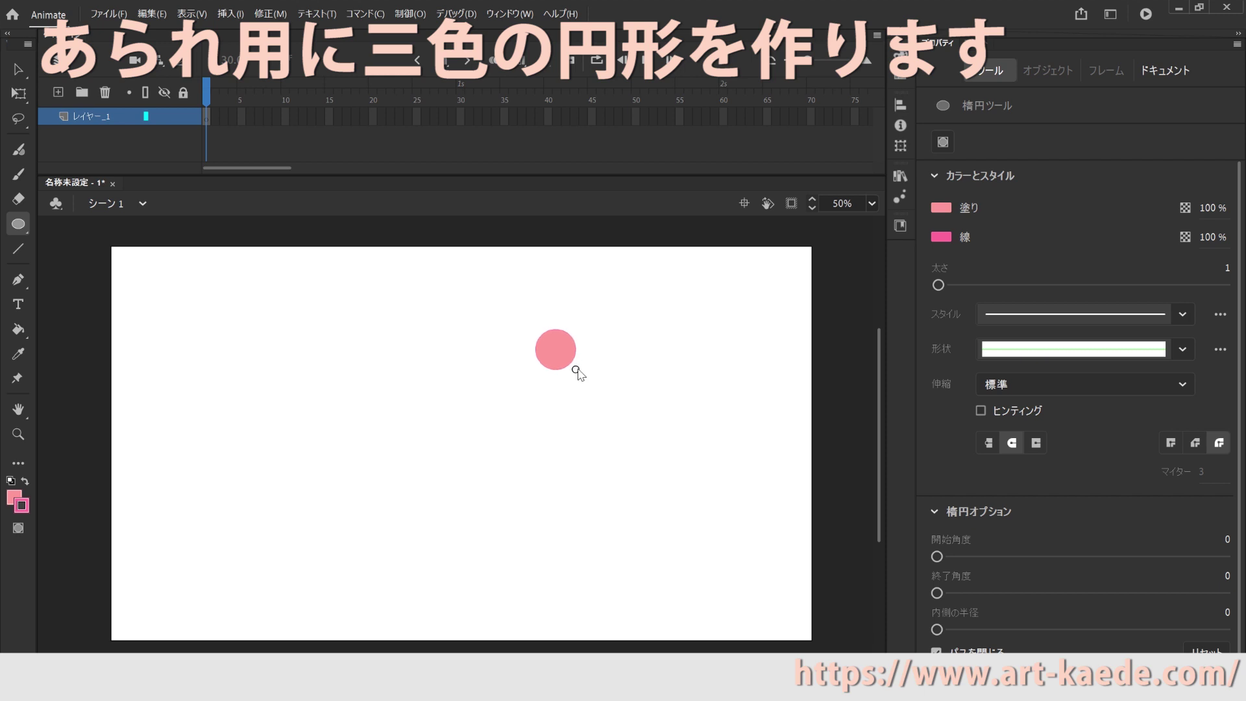
# Give the pink circle a stippled outline and set its stroke thickness to 12
pyautogui.click(18, 72)
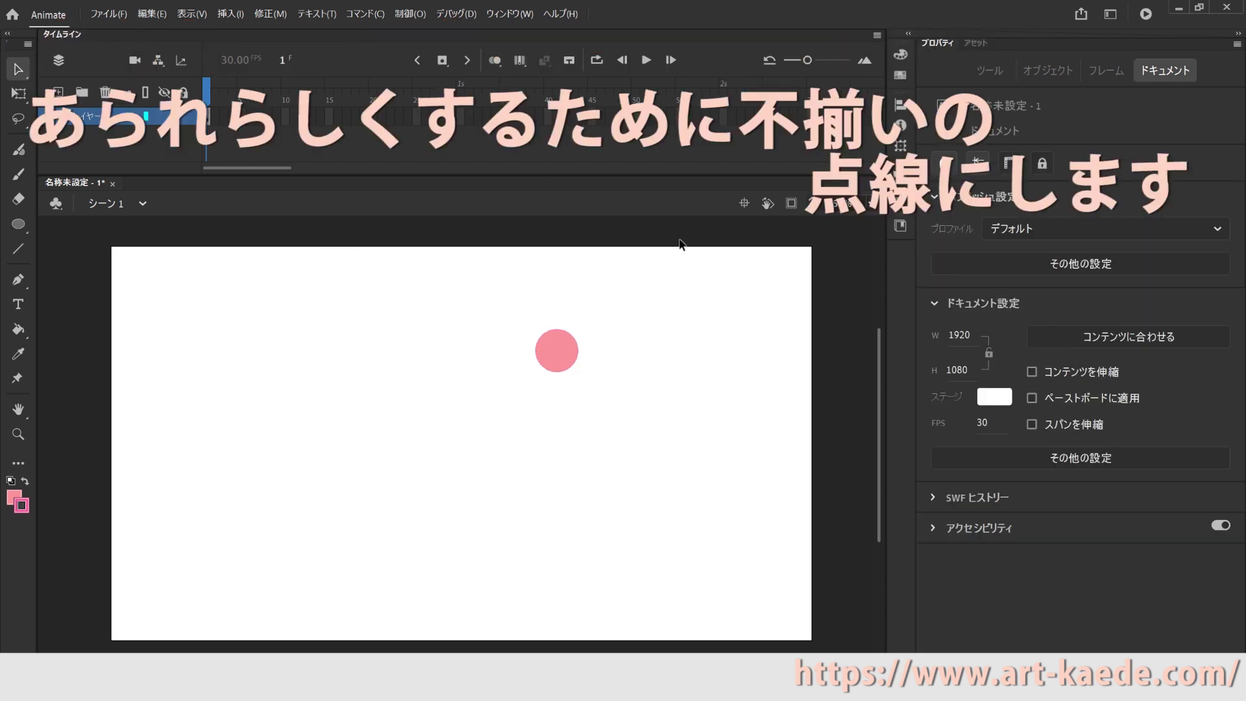
pyautogui.click(547, 365)
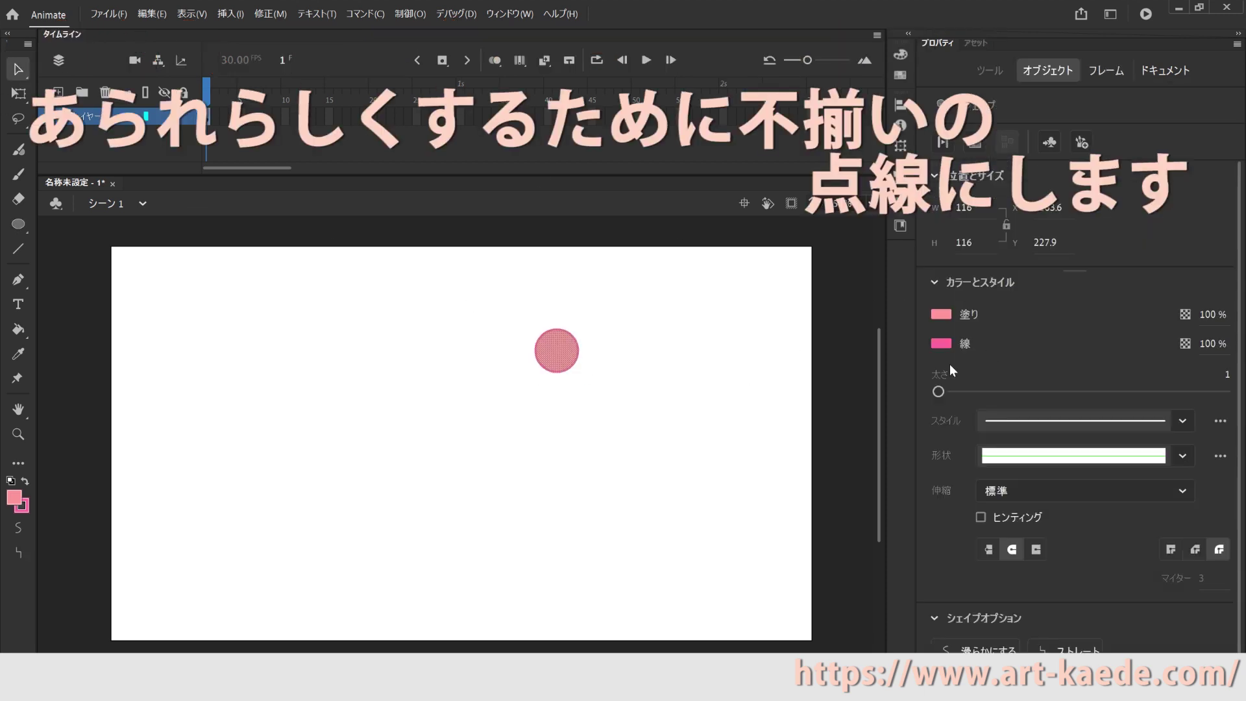
pyautogui.click(1182, 419)
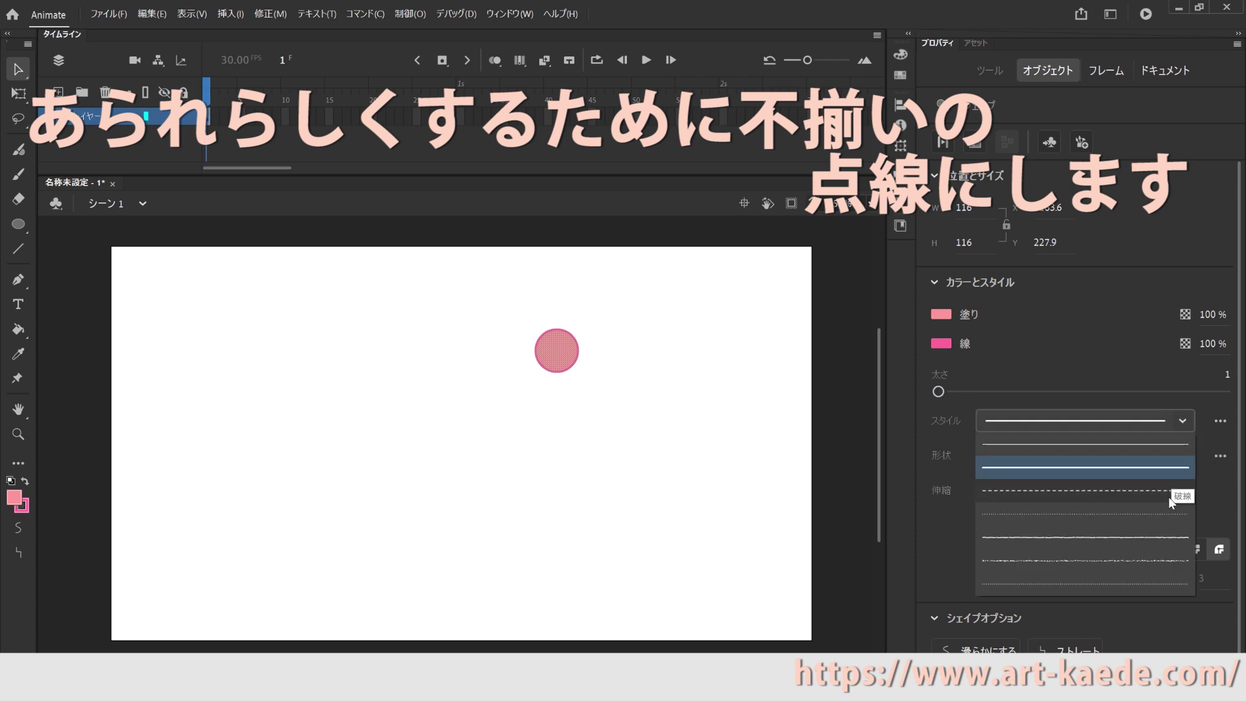
pyautogui.click(1137, 555)
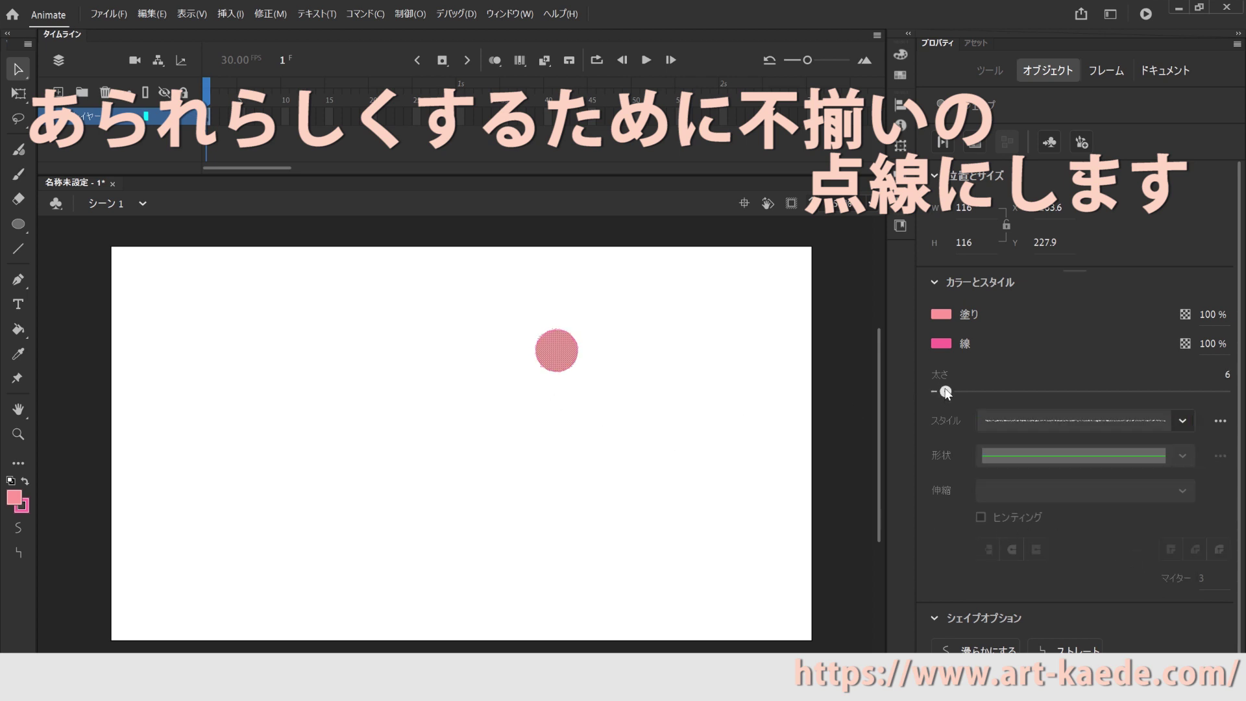
pyautogui.moveTo(945, 391); pyautogui.dragTo(949, 391)
# Copy the pink circle, paste it in place, and move the copy to the left of the original
pyautogui.click(276, 15)
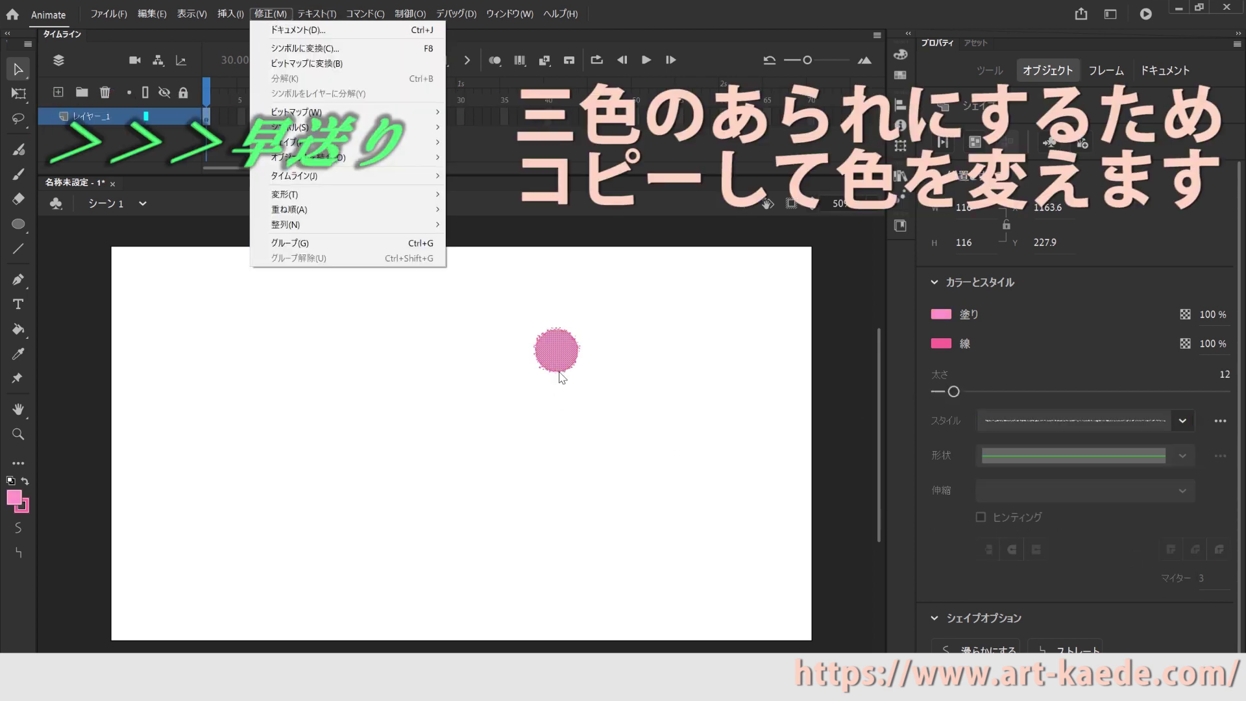
pyautogui.moveTo(508, 290); pyautogui.dragTo(645, 437)
pyautogui.click(156, 14)
pyautogui.click(162, 76)
pyautogui.click(156, 15)
pyautogui.click(170, 105)
pyautogui.moveTo(549, 359); pyautogui.dragTo(480, 359)
# Recolour the copied circle's fill and outline to yellow-orange #FFCC66
pyautogui.click(14, 498)
pyautogui.click(253, 408)
pyautogui.click(23, 508)
pyautogui.click(253, 417)
# Copy the yellow circle, paste it in place, and position the copy below the other two circles
pyautogui.moveTo(440, 306)
pyautogui.mouseDown()
pyautogui.moveTo(494, 381)
pyautogui.moveTo(516, 384)
pyautogui.moveTo(526, 434)
pyautogui.moveTo(517, 422)
pyautogui.mouseUp()
pyautogui.click(152, 14)
pyautogui.click(163, 78)
pyautogui.click(160, 14)
pyautogui.click(167, 108)
# Recolour the lower circle's fill and outline to green #66CC99
pyautogui.click(15, 497)
pyautogui.click(252, 368)
pyautogui.click(14, 497)
pyautogui.click(252, 359)
pyautogui.click(23, 507)
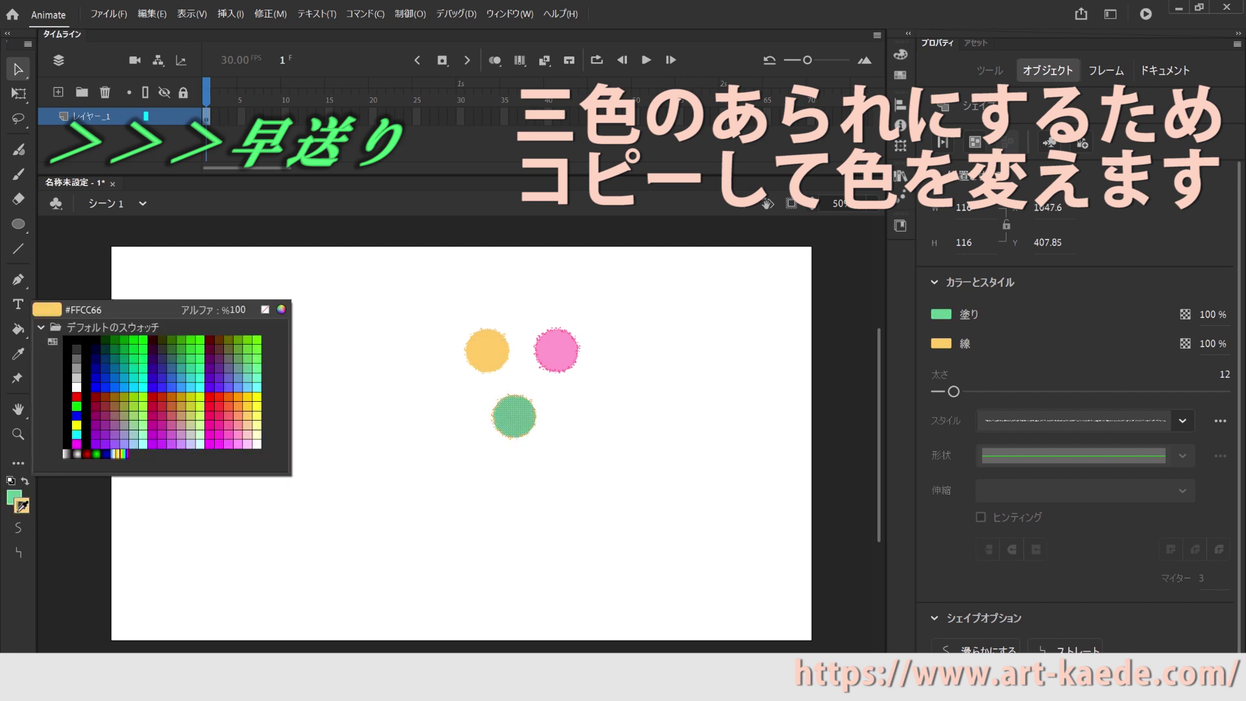
pyautogui.click(252, 368)
pyautogui.click(389, 402)
# Adjust the pink circle's outline and fill to one matching light pink
pyautogui.doubleClick(560, 351)
pyautogui.moveTo(526, 307); pyautogui.dragTo(605, 396)
pyautogui.click(942, 343)
pyautogui.click(942, 315)
# Group the fill and outline of each of the three coloured circles separately
pyautogui.moveTo(433, 307); pyautogui.dragTo(546, 446)
pyautogui.click(269, 14)
pyautogui.click(289, 242)
pyautogui.click(264, 13)
pyautogui.click(290, 243)
pyautogui.moveTo(524, 296); pyautogui.dragTo(604, 383)
pyautogui.click(270, 13)
pyautogui.click(289, 243)
# Copy the three grouped circles and paste them in place four times
pyautogui.click(152, 13)
pyautogui.click(164, 78)
pyautogui.click(152, 12)
pyautogui.click(150, 109)
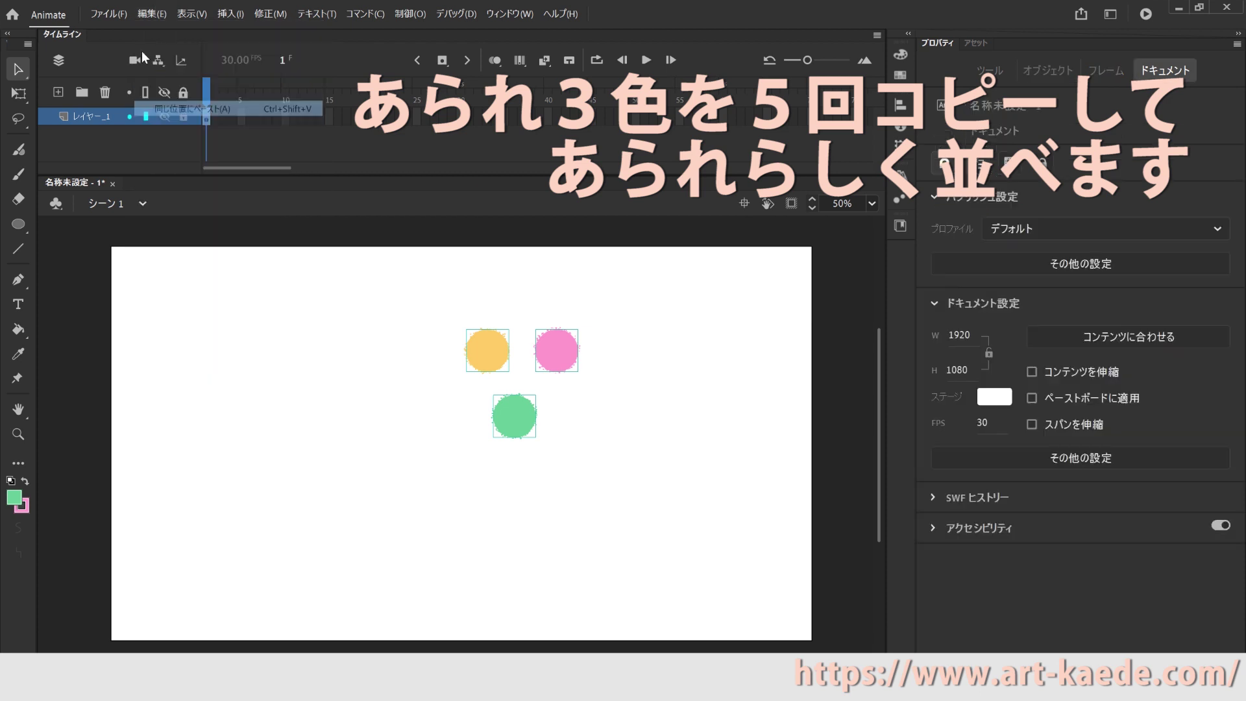
pyautogui.click(148, 11)
pyautogui.click(151, 109)
pyautogui.click(146, 10)
pyautogui.click(151, 110)
pyautogui.click(144, 9)
pyautogui.click(150, 110)
# Spread the stacked circle copies into an overlapping cluster with the pink, yellow and green colours mixed
pyautogui.click(735, 465)
pyautogui.moveTo(490, 353); pyautogui.dragTo(547, 407)
pyautogui.moveTo(554, 353); pyautogui.dragTo(492, 395)
pyautogui.moveTo(491, 353); pyautogui.dragTo(529, 365)
pyautogui.moveTo(527, 408); pyautogui.dragTo(531, 329)
pyautogui.moveTo(542, 411); pyautogui.dragTo(571, 442)
pyautogui.moveTo(557, 356); pyautogui.dragTo(485, 459)
pyautogui.moveTo(530, 357); pyautogui.dragTo(541, 445)
pyautogui.moveTo(481, 387); pyautogui.dragTo(457, 377)
pyautogui.moveTo(488, 354); pyautogui.dragTo(607, 369)
pyautogui.moveTo(513, 419); pyautogui.dragTo(585, 424)
pyautogui.moveTo(512, 410); pyautogui.dragTo(469, 378)
pyautogui.moveTo(511, 373); pyautogui.dragTo(482, 397)
pyautogui.moveTo(556, 350); pyautogui.dragTo(518, 374)
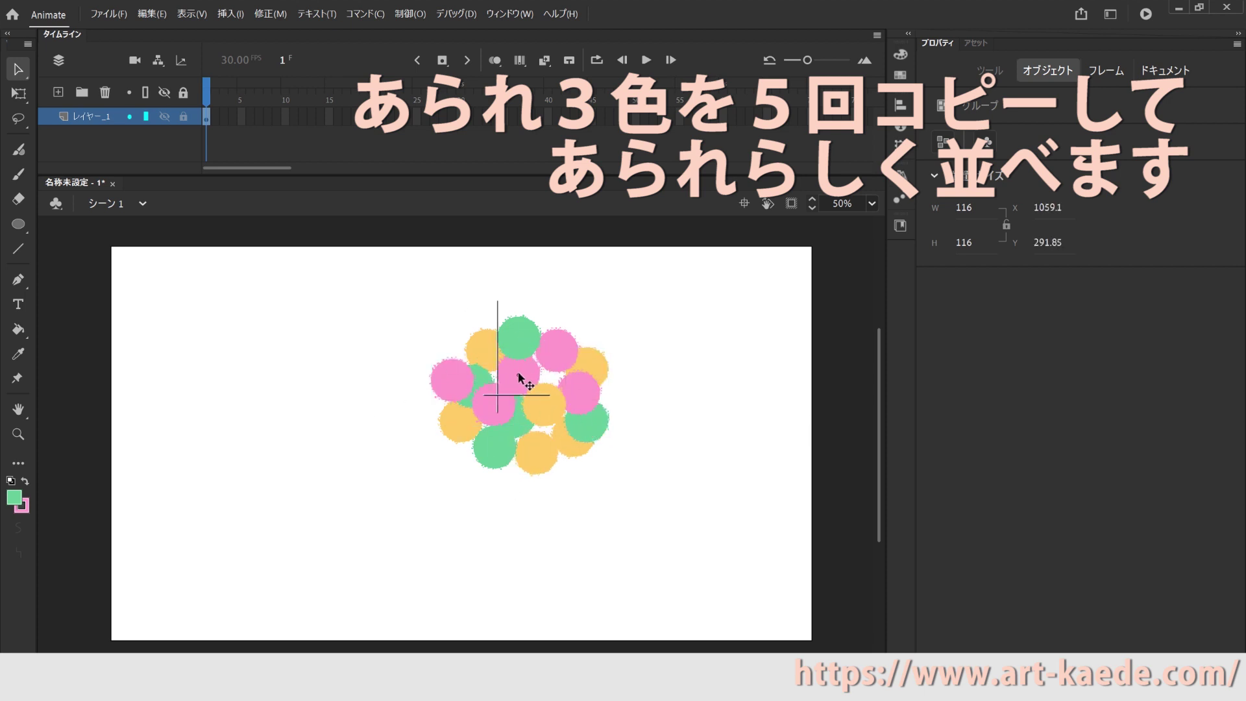
# Fine-tune individual circles to shape the cluster into a compact heap
pyautogui.moveTo(519, 423); pyautogui.dragTo(515, 429)
pyautogui.moveTo(490, 348); pyautogui.dragTo(489, 374)
pyautogui.moveTo(467, 425); pyautogui.dragTo(487, 450)
pyautogui.moveTo(489, 385)
pyautogui.mouseDown()
pyautogui.moveTo(568, 427)
pyautogui.moveTo(496, 398)
pyautogui.mouseUp()
pyautogui.moveTo(448, 370)
pyautogui.mouseDown()
pyautogui.moveTo(458, 359)
pyautogui.moveTo(470, 373)
pyautogui.mouseUp()
pyautogui.moveTo(577, 388); pyautogui.dragTo(543, 428)
pyautogui.moveTo(589, 367); pyautogui.dragTo(580, 386)
pyautogui.moveTo(476, 372); pyautogui.dragTo(485, 363)
# Group all the circles into one cluster and move it to the left side of the stage
pyautogui.hotkey('ctrl', 'a')
pyautogui.click(270, 14)
pyautogui.click(331, 242)
pyautogui.moveTo(587, 418); pyautogui.dragTo(269, 401)
pyautogui.click(377, 384)
# Set up the Ellipse tool with a black fill and an olive-gold #999900 stroke
pyautogui.click(18, 228)
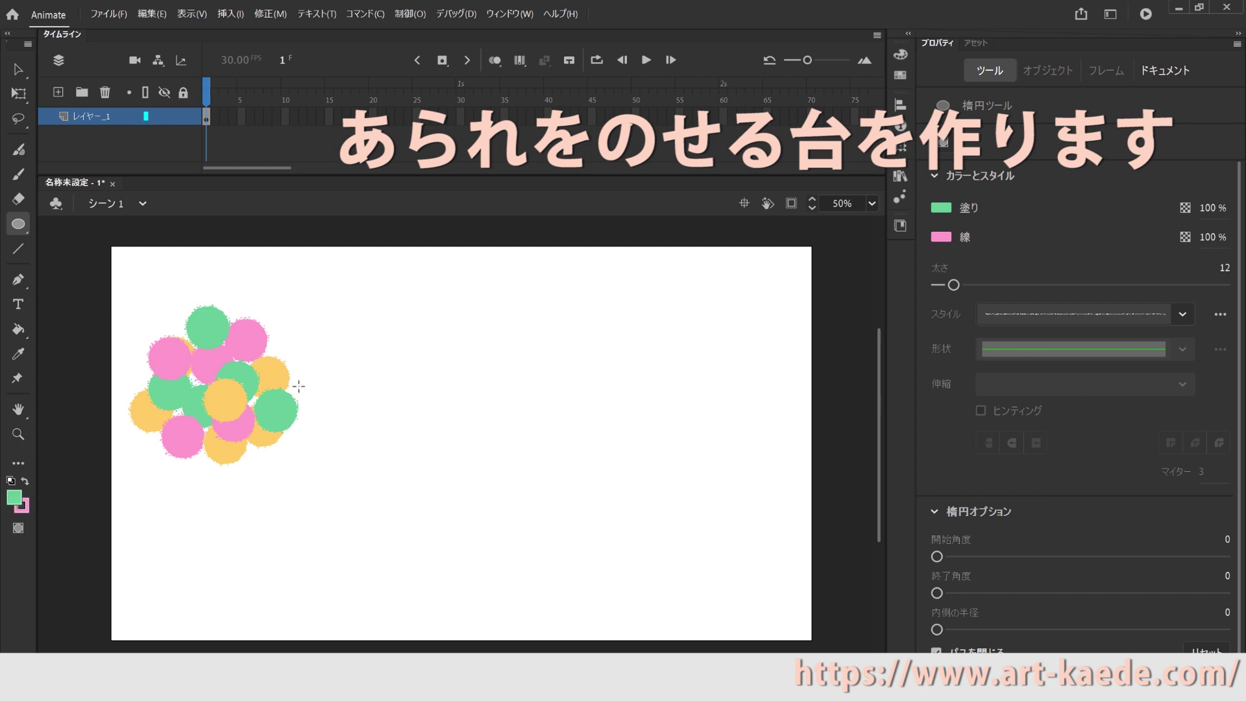
pyautogui.click(943, 209)
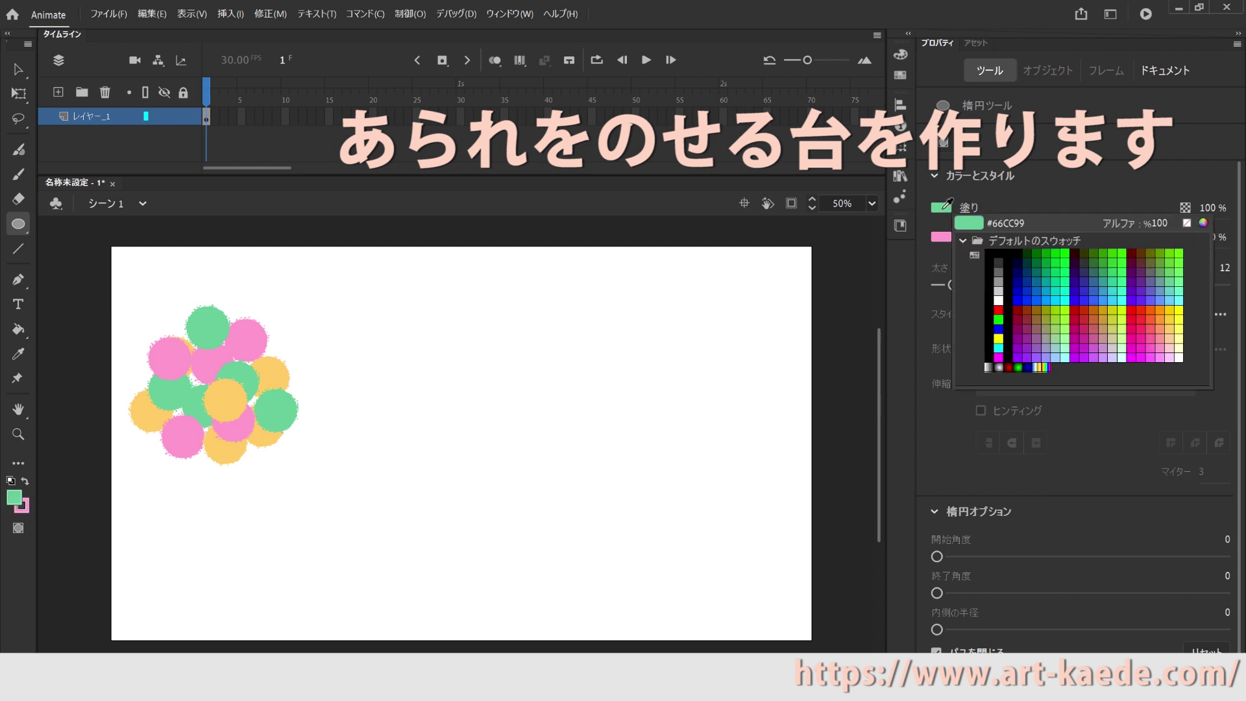
pyautogui.click(998, 252)
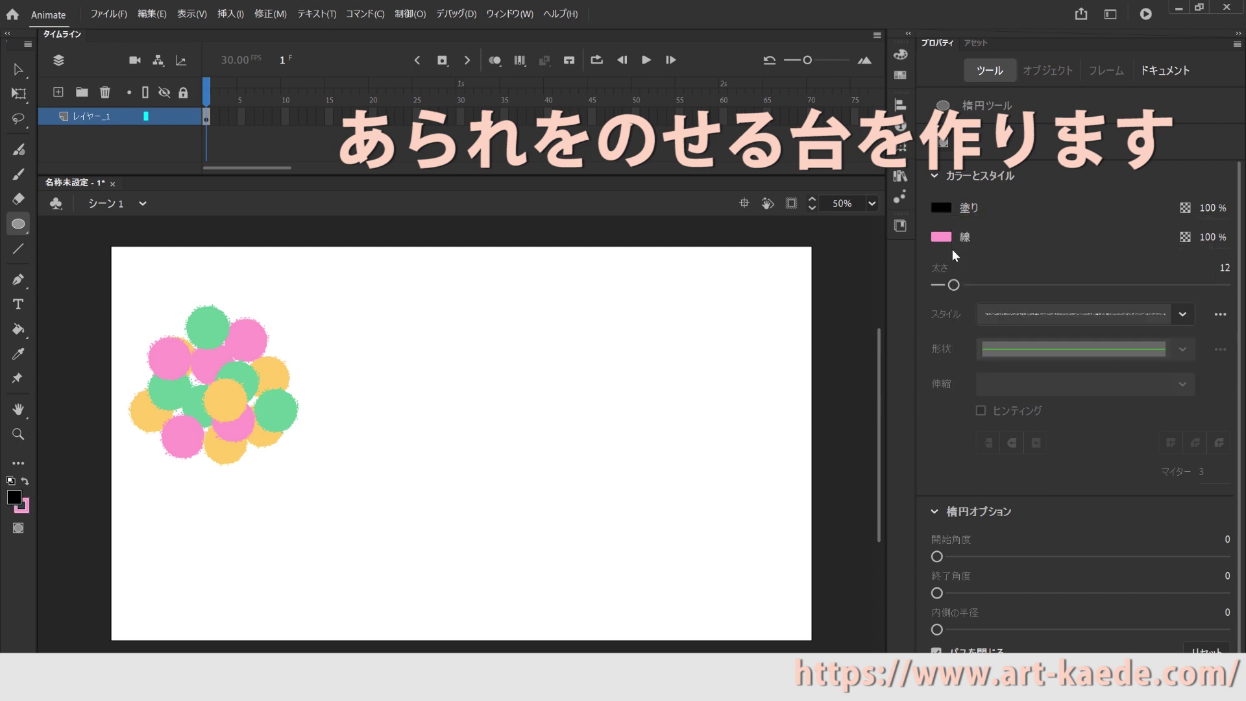
pyautogui.click(943, 234)
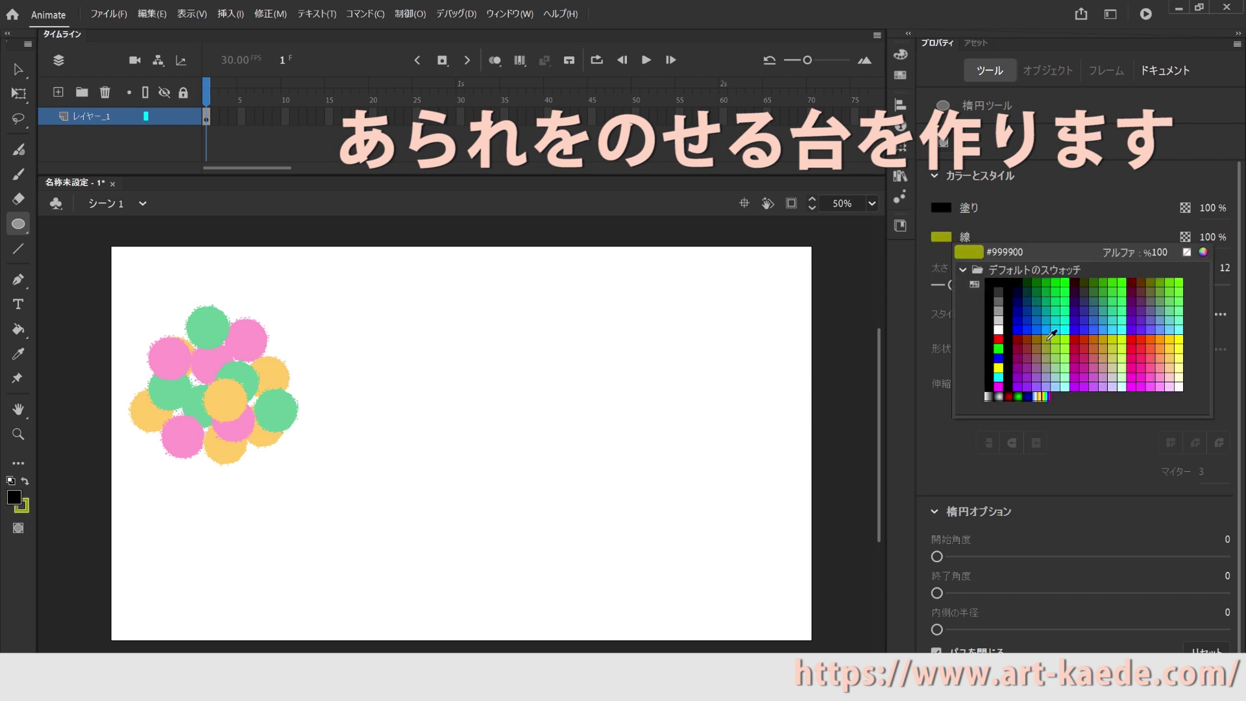
pyautogui.click(1052, 335)
# Choose the hairline stroke style, set its thickness to 20, and draw a wide ellipse about 762 × 302 px beside the cluster
pyautogui.click(1029, 316)
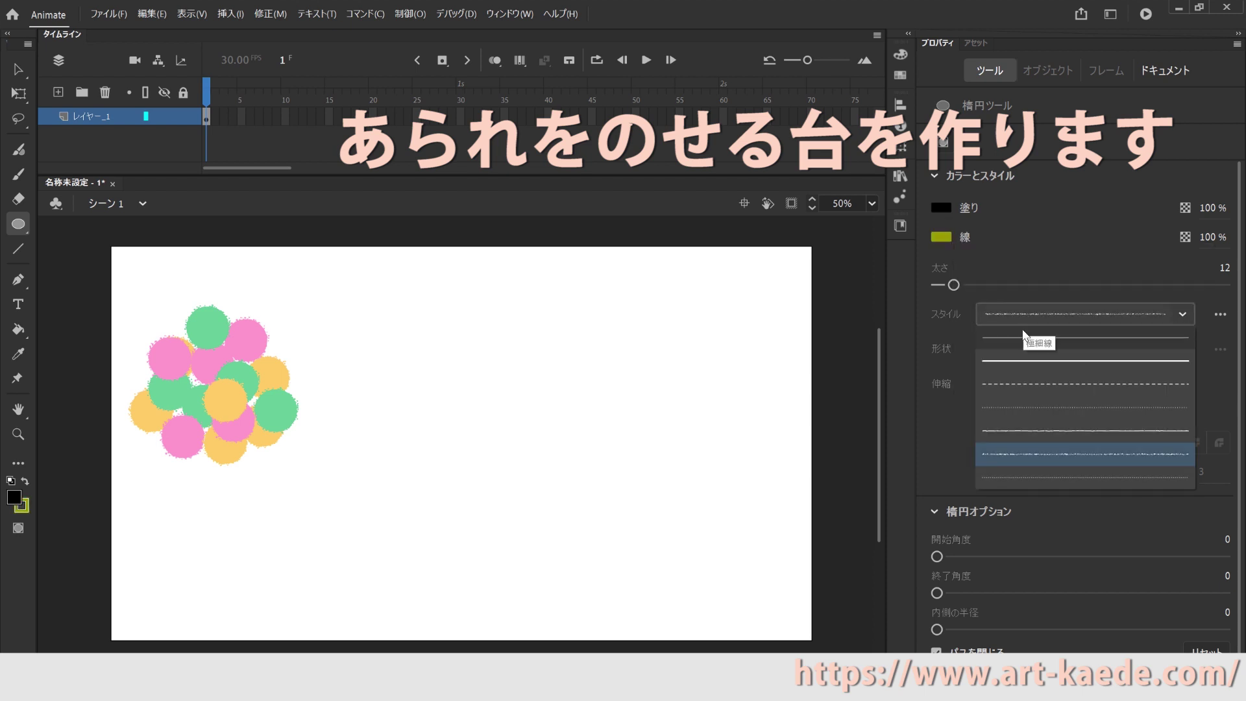
pyautogui.click(1022, 339)
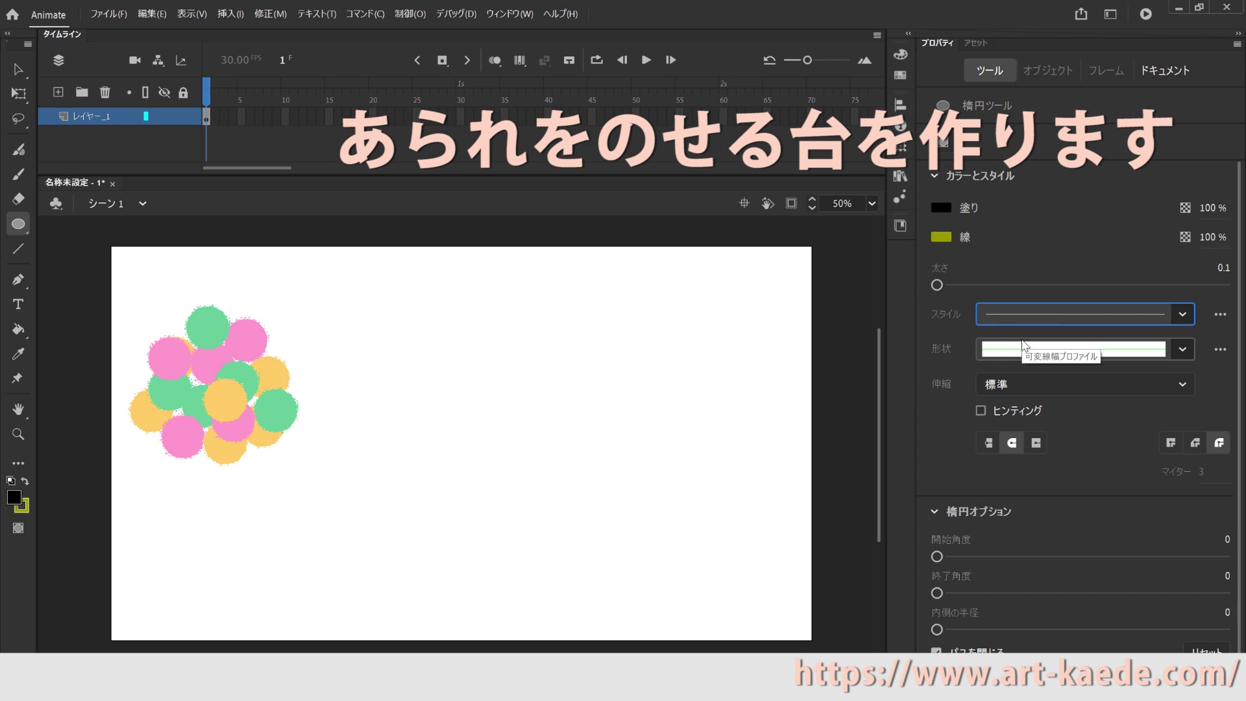
pyautogui.moveTo(938, 285); pyautogui.dragTo(962, 286)
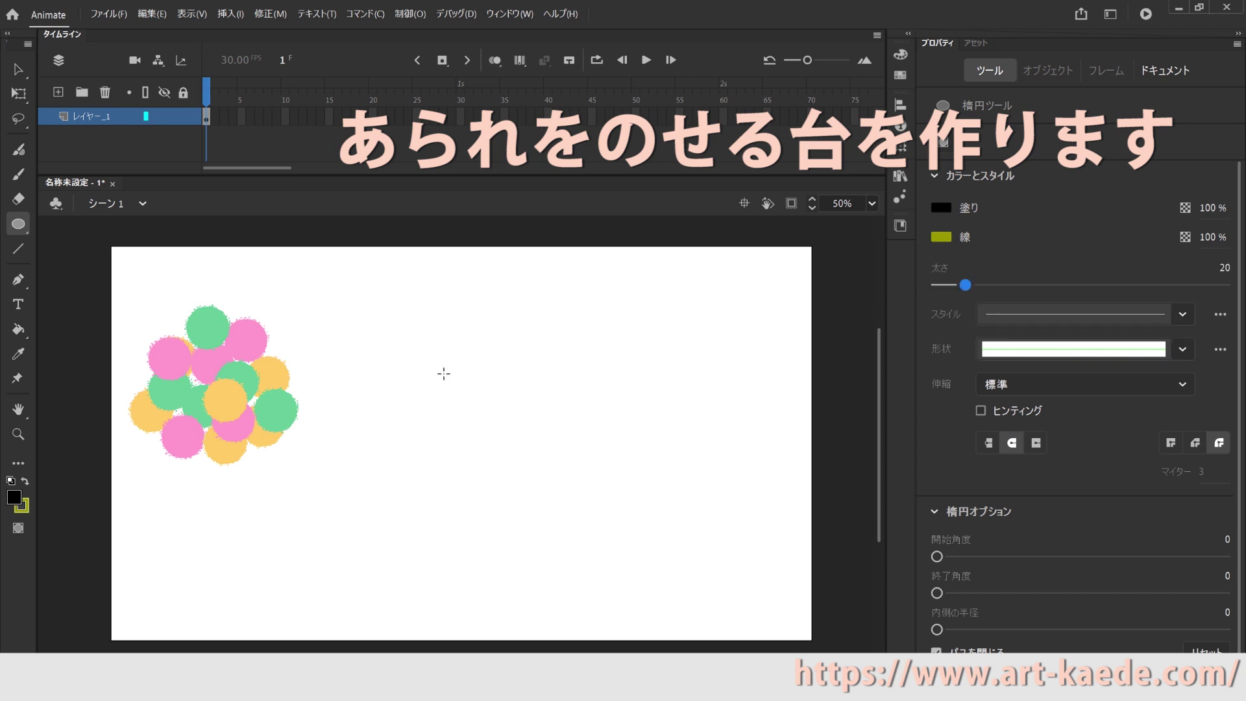
pyautogui.moveTo(425, 370)
pyautogui.mouseDown()
pyautogui.moveTo(532, 437)
pyautogui.moveTo(703, 482)
pyautogui.mouseUp()
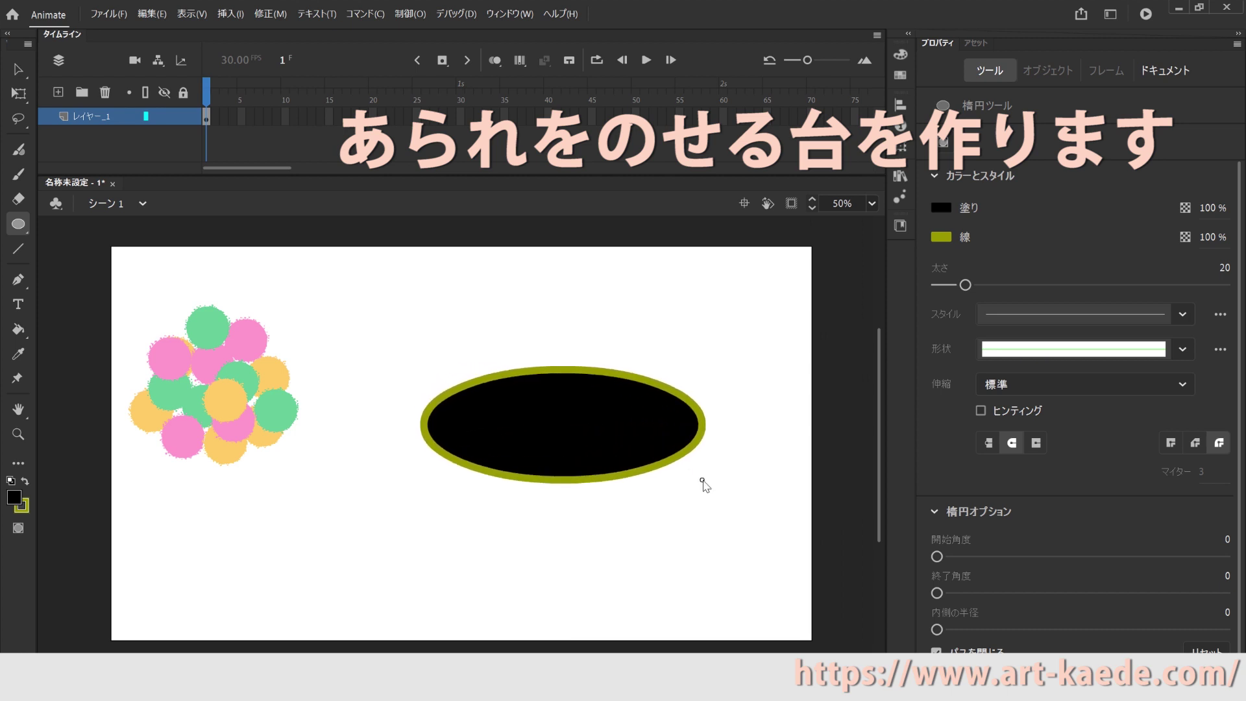
# Set the black ellipse's stroke thickness to 8 and select its fill and outline together
pyautogui.click(18, 70)
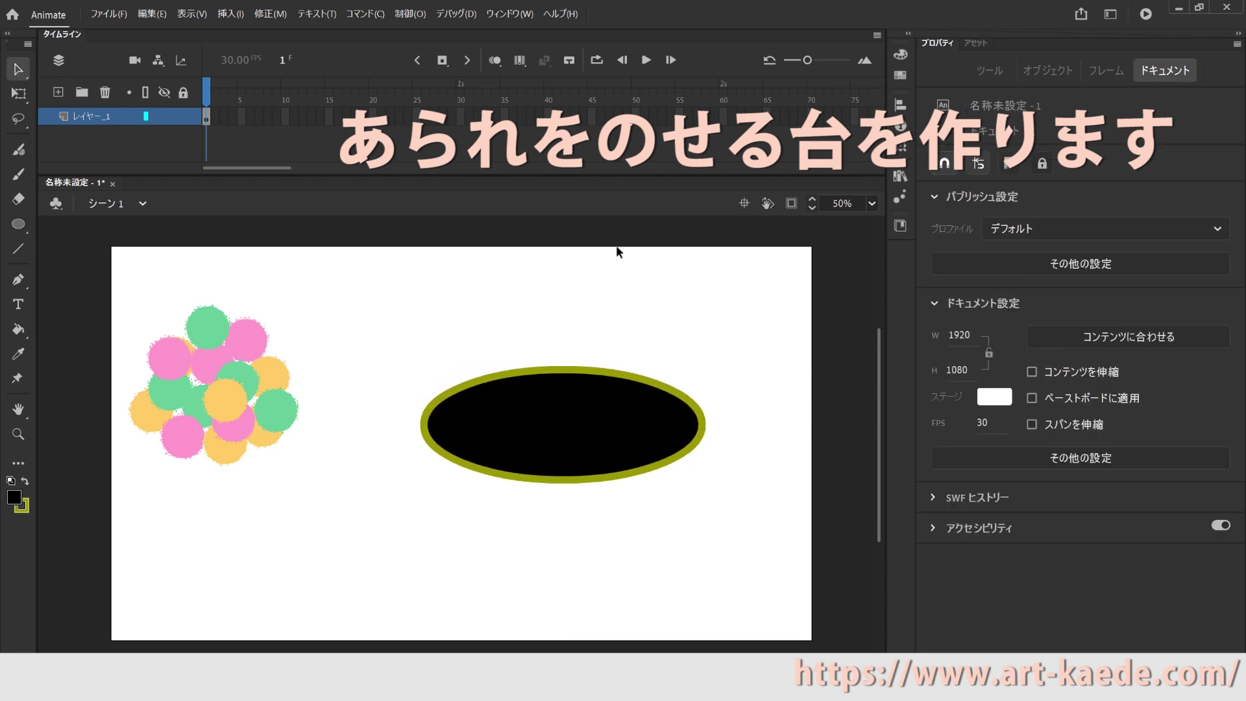
pyautogui.click(594, 448)
pyautogui.moveTo(964, 392); pyautogui.dragTo(947, 391)
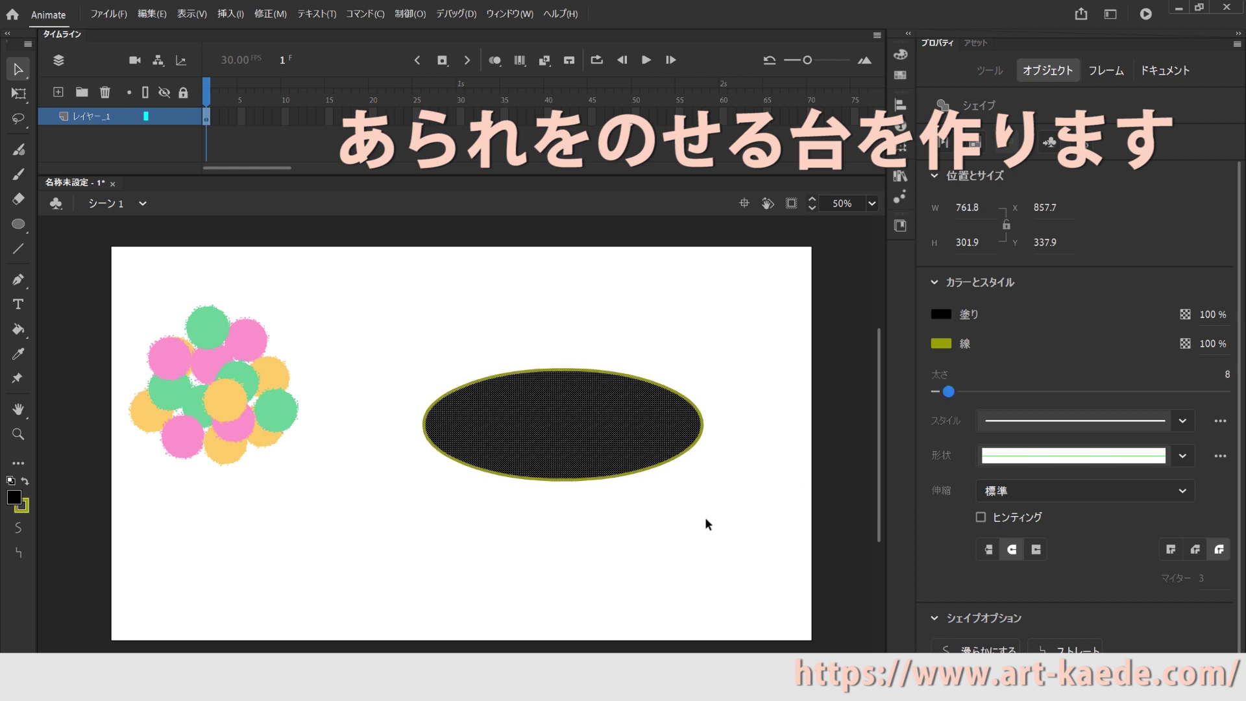
pyautogui.click(472, 483)
pyautogui.moveTo(366, 323); pyautogui.dragTo(791, 532)
pyautogui.click(280, 20)
pyautogui.click(290, 35)
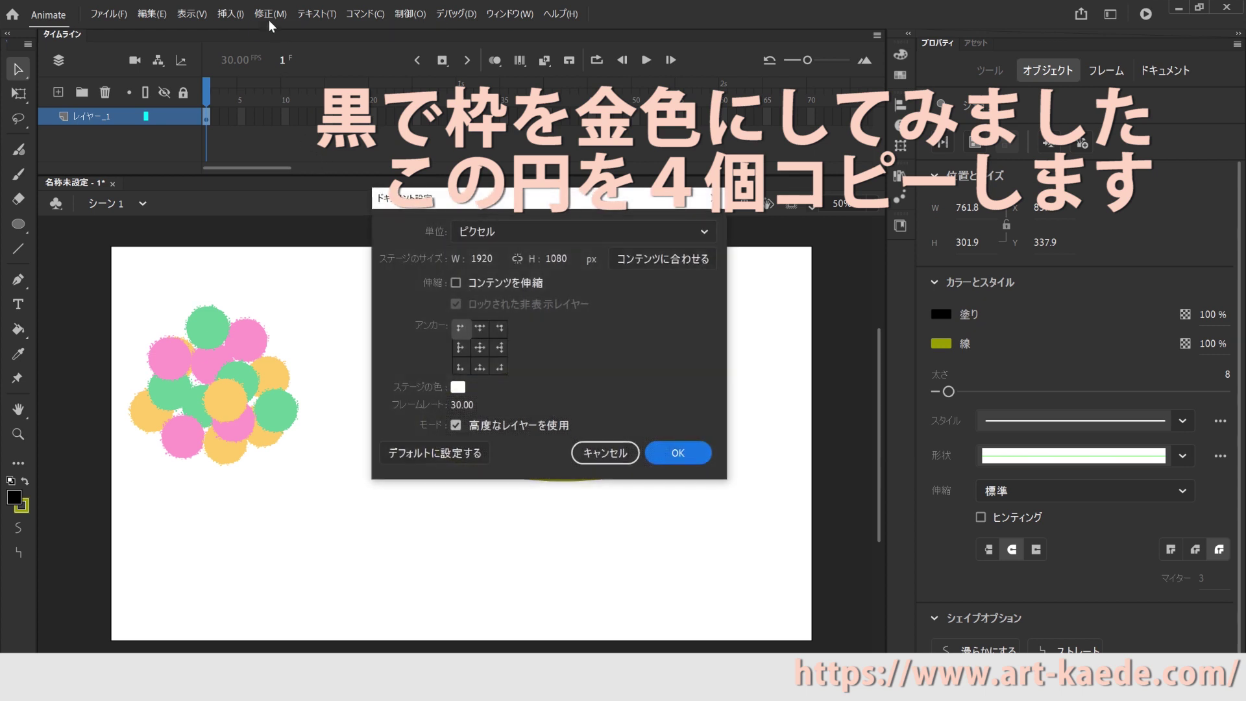
pyautogui.click(641, 452)
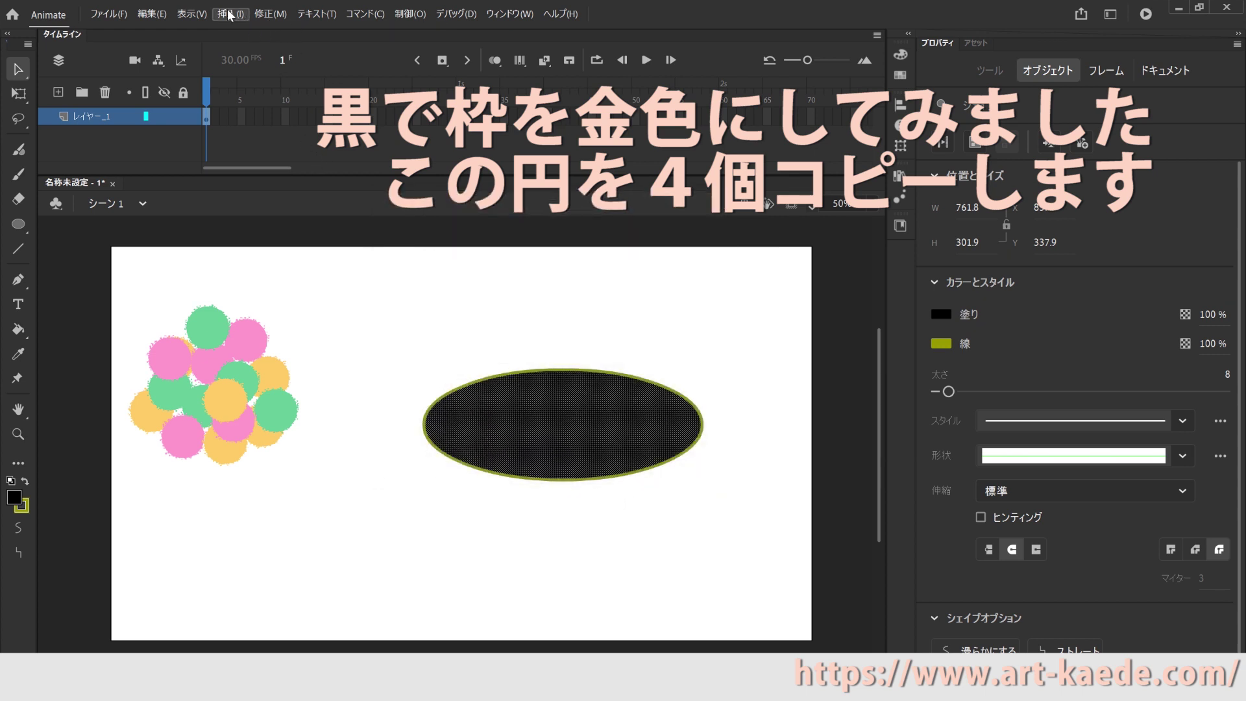
# Group the black ellipse's selected fill and outline
pyautogui.click(265, 16)
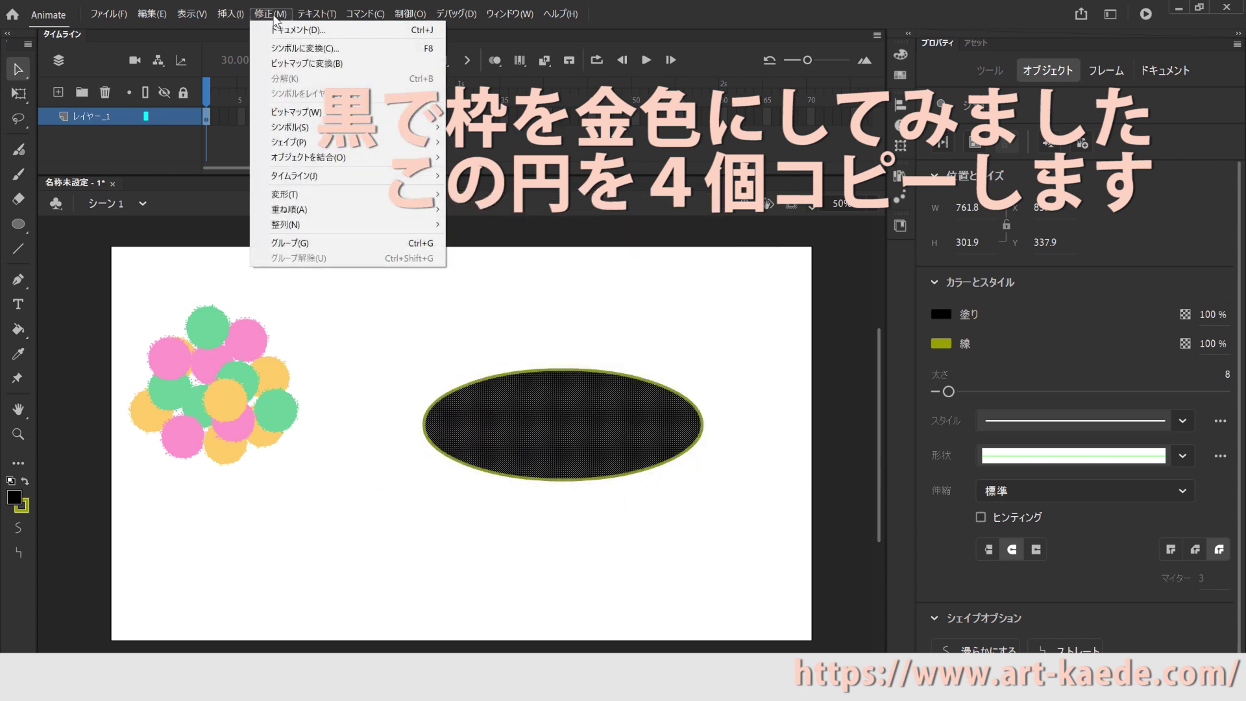
pyautogui.click(293, 246)
pyautogui.click(239, 413)
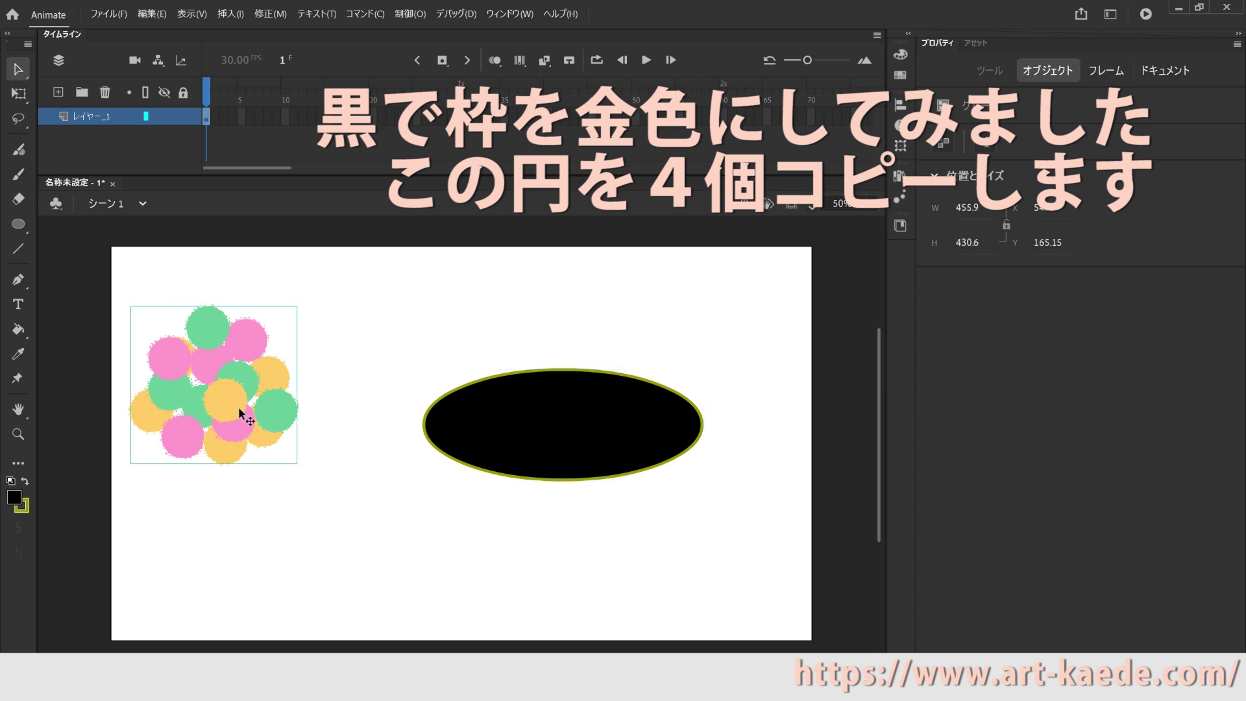
# Copy the grouped black ellipse, paste it in place twice, and move one copy straight down below the others
pyautogui.rightClick(603, 409)
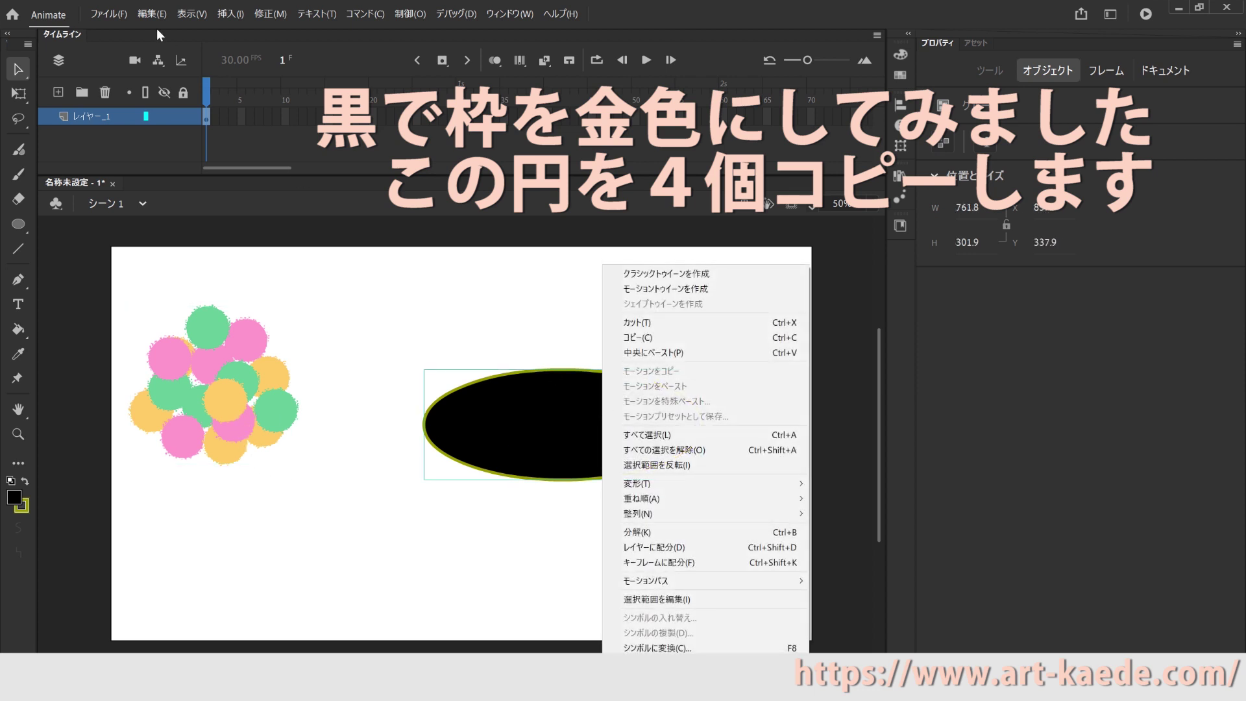
pyautogui.click(152, 13)
pyautogui.click(162, 78)
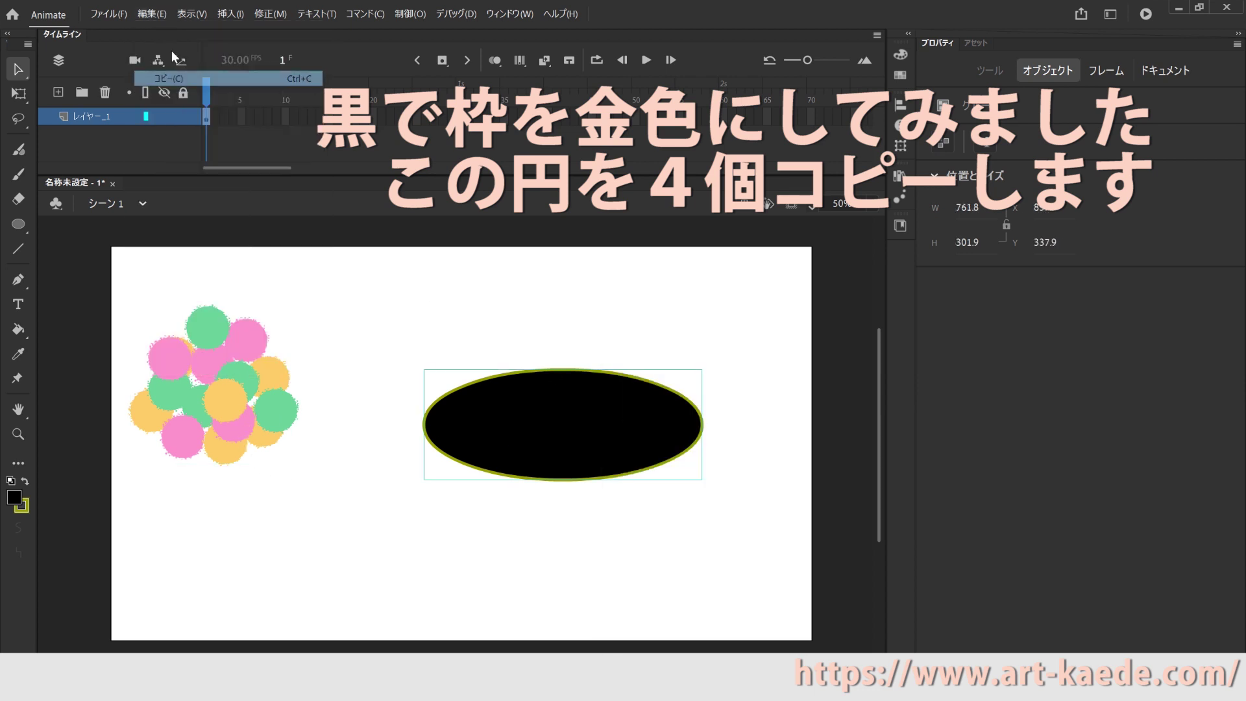
pyautogui.click(156, 9)
pyautogui.click(169, 110)
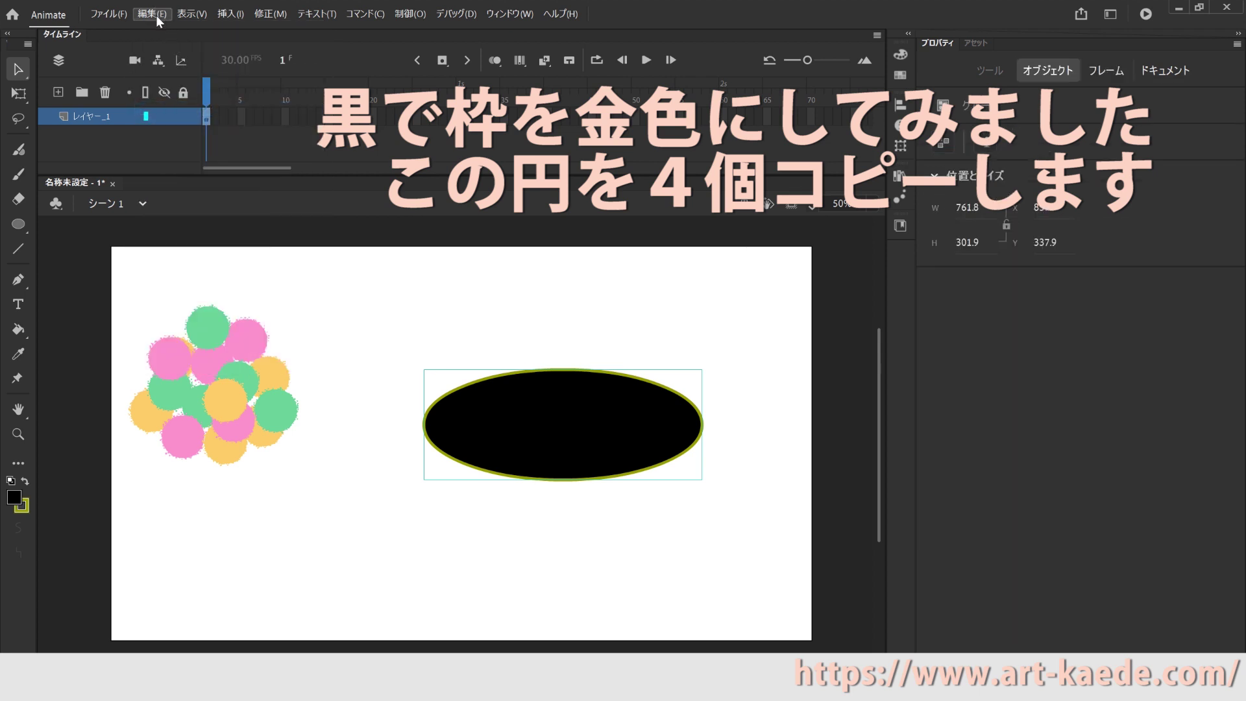
pyautogui.click(156, 14)
pyautogui.click(169, 109)
pyautogui.moveTo(556, 428); pyautogui.dragTo(560, 563)
# Shift the top one of the two stacked ellipses slightly upward so the pair looks like a plate with thickness
pyautogui.click(554, 407)
pyautogui.click(270, 14)
pyautogui.moveTo(389, 194)
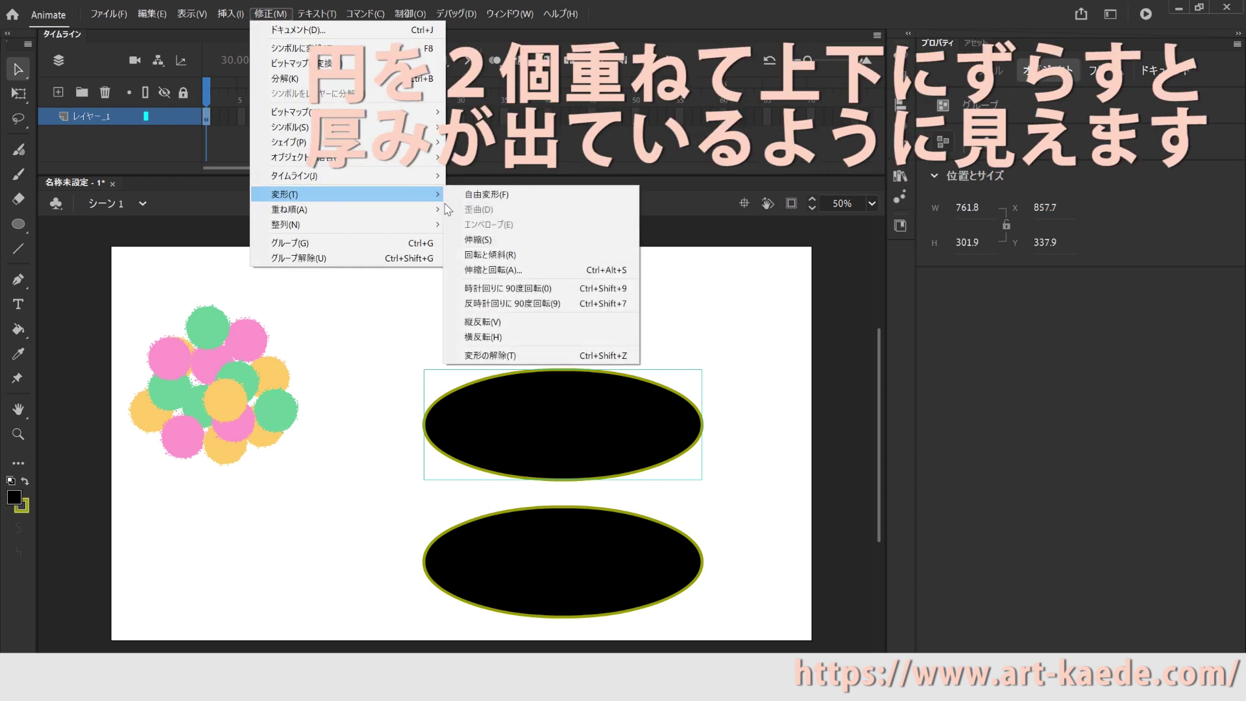
pyautogui.click(481, 239)
pyautogui.moveTo(524, 436); pyautogui.dragTo(524, 421)
pyautogui.click(761, 434)
# Move the two-ellipse plate and the separate lower ellipse up and to the left on the stage
pyautogui.moveTo(602, 494); pyautogui.dragTo(344, 337)
pyautogui.moveTo(613, 426); pyautogui.dragTo(540, 366)
pyautogui.moveTo(573, 562); pyautogui.dragTo(506, 511)
# Duplicate the lower ellipse in place and move the copy up over the plate
pyautogui.click(153, 16)
pyautogui.click(152, 16)
pyautogui.click(193, 14)
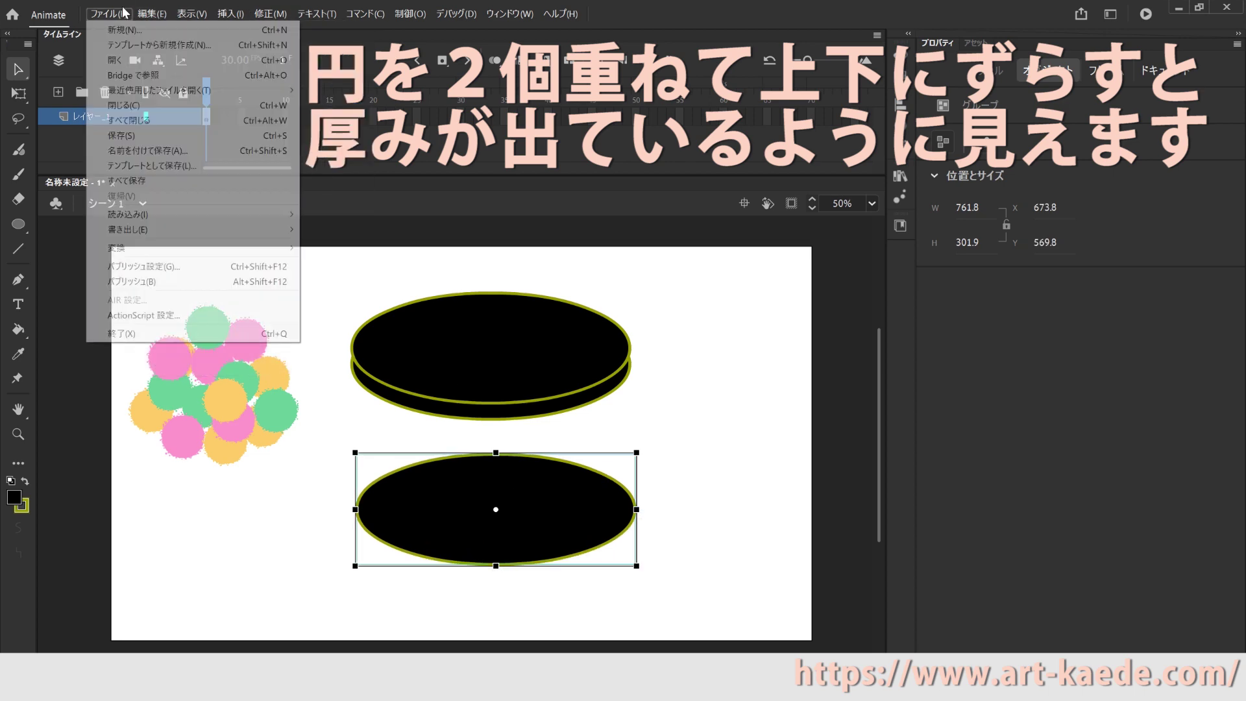
pyautogui.moveTo(149, 14)
pyautogui.click(156, 109)
pyautogui.moveTo(491, 485); pyautogui.dragTo(491, 286)
# Scale the ellipse copy on top of the plate down to about 595 × 236 px
pyautogui.click(271, 14)
pyautogui.moveTo(332, 193)
pyautogui.click(499, 241)
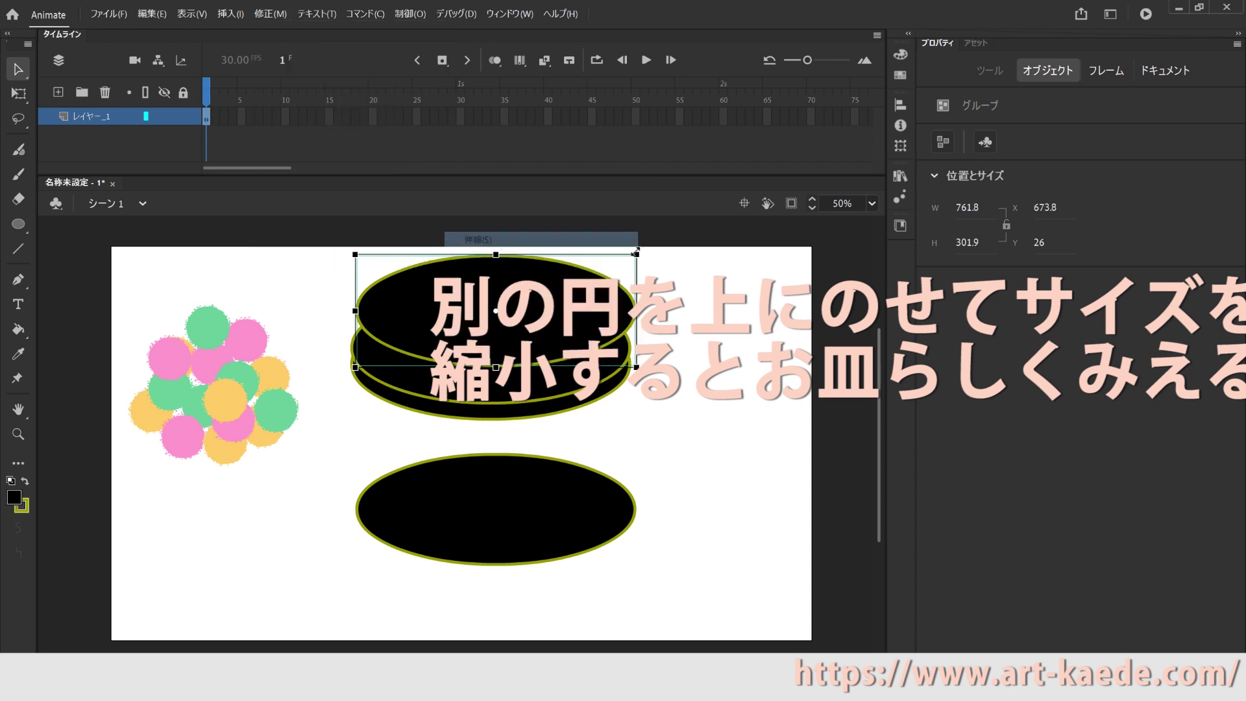
pyautogui.moveTo(639, 252); pyautogui.dragTo(617, 270)
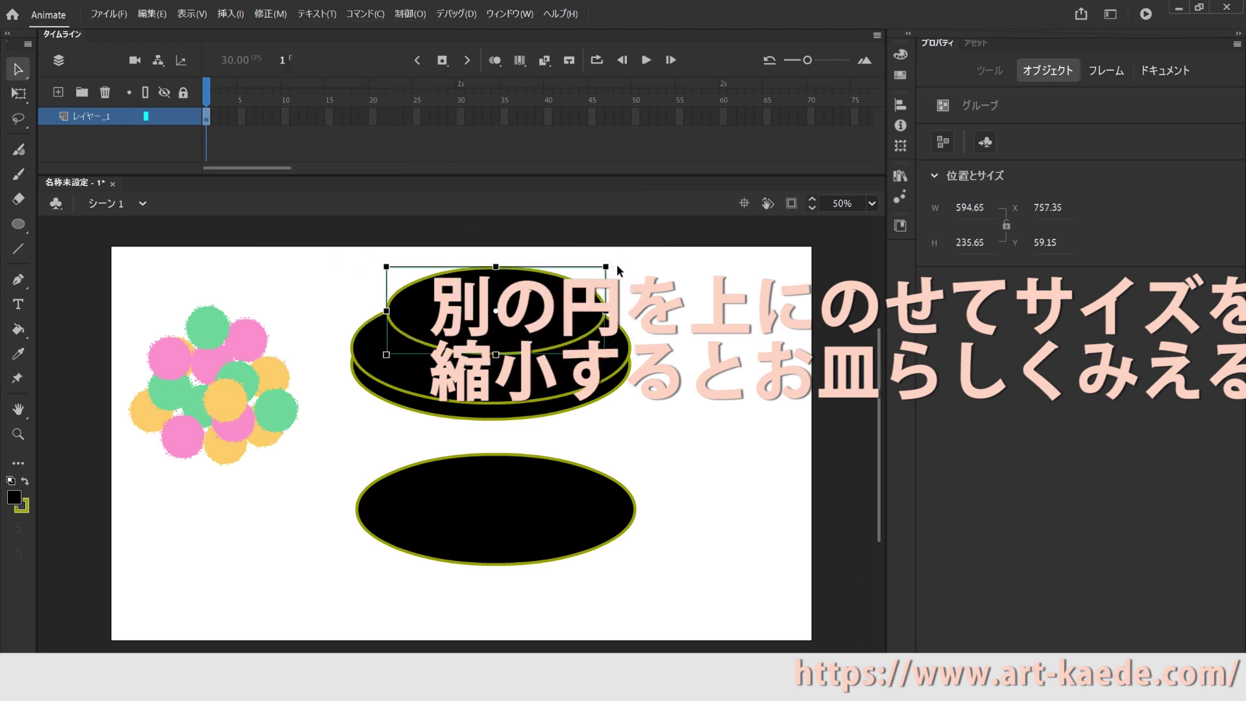
# Centre the smaller ellipse inside the plate's rim and move the spare ellipse to the lower left of the stage
pyautogui.moveTo(531, 317); pyautogui.dragTo(516, 346)
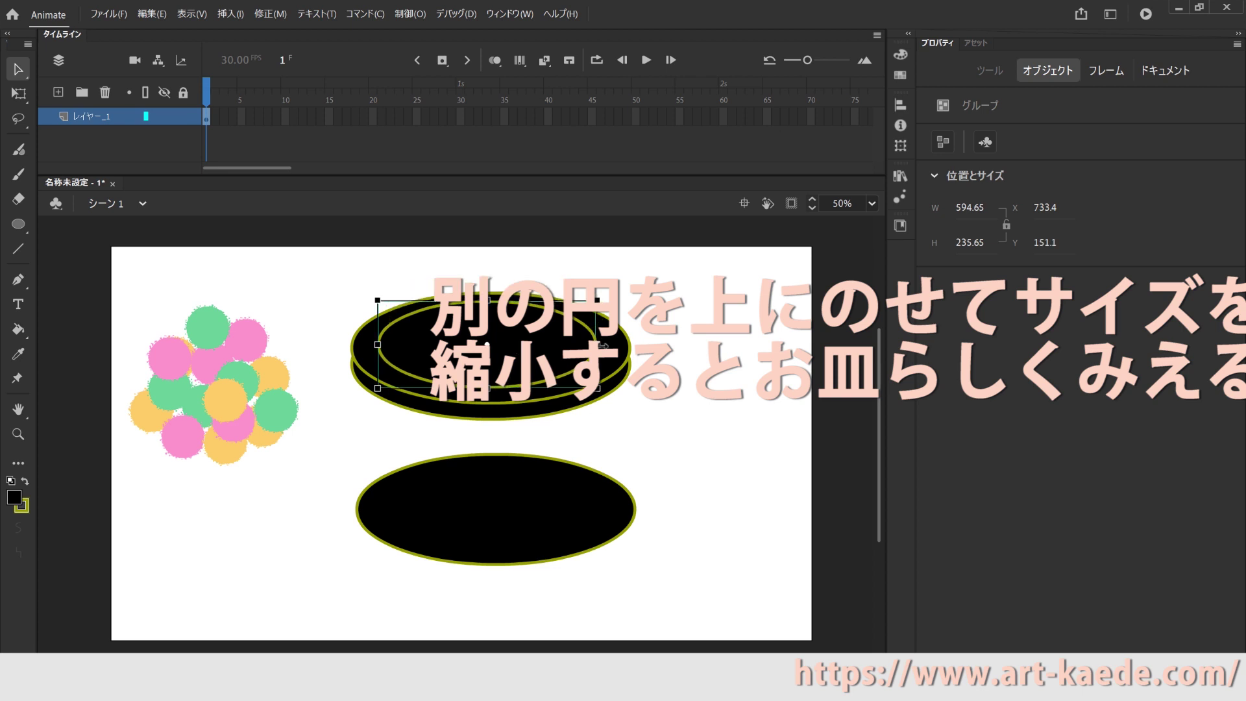
pyautogui.click(674, 396)
pyautogui.moveTo(540, 350); pyautogui.dragTo(544, 351)
pyautogui.click(634, 418)
pyautogui.moveTo(523, 508); pyautogui.dragTo(321, 568)
# Cut the circle cluster and move the whole plate down and right toward the middle of the stage
pyautogui.click(235, 407)
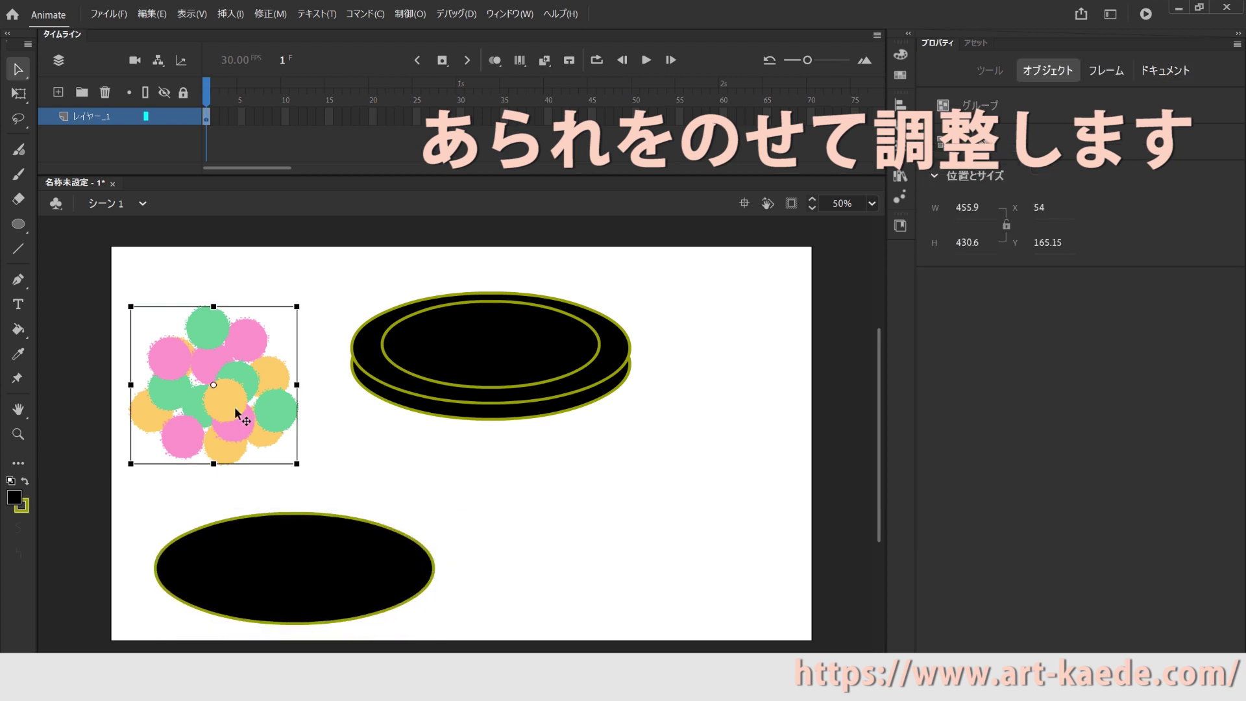
pyautogui.click(163, 14)
pyautogui.click(162, 62)
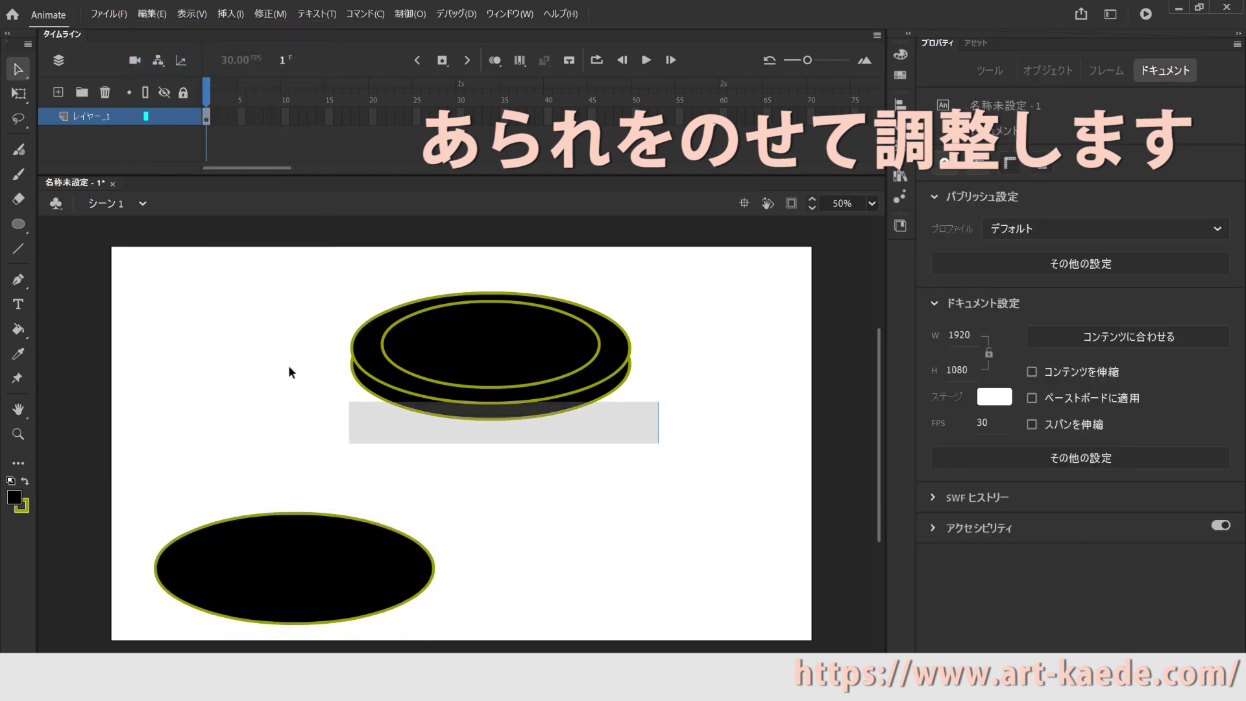
pyautogui.moveTo(289, 372); pyautogui.dragTo(216, 257)
pyautogui.moveTo(569, 367); pyautogui.dragTo(620, 455)
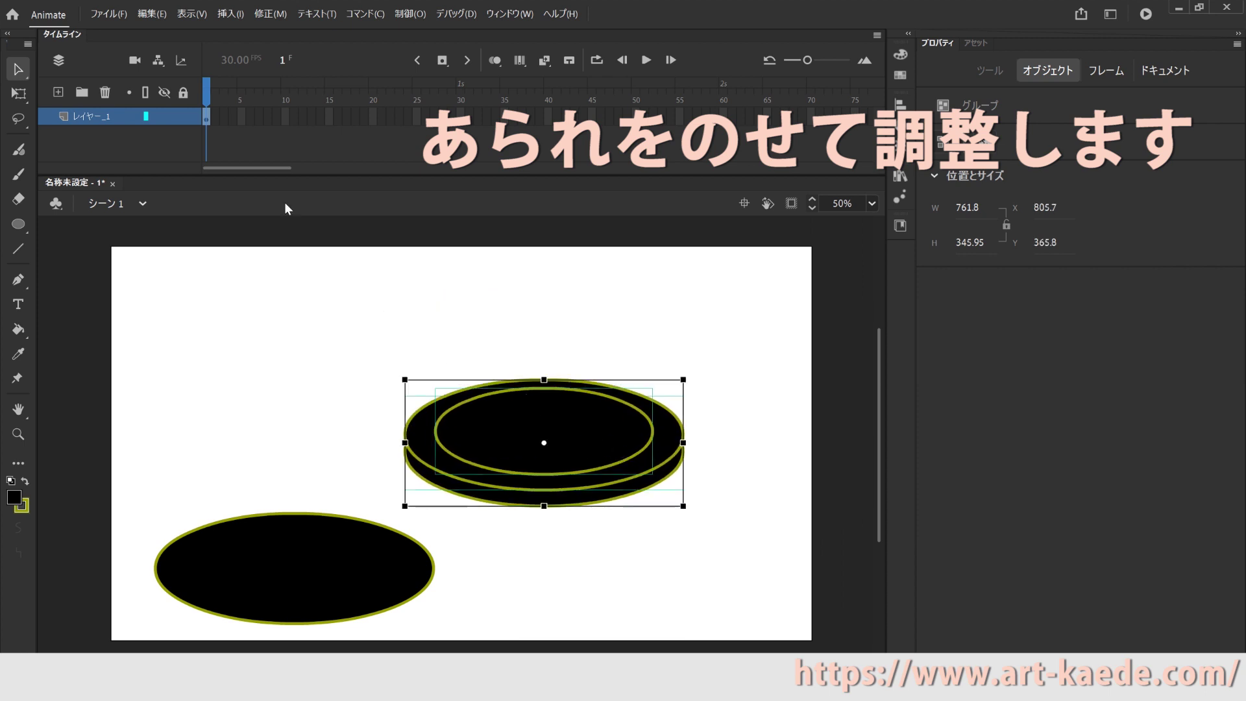
# Paste the circle cluster at the centre and position it on top of the plate
pyautogui.click(152, 16)
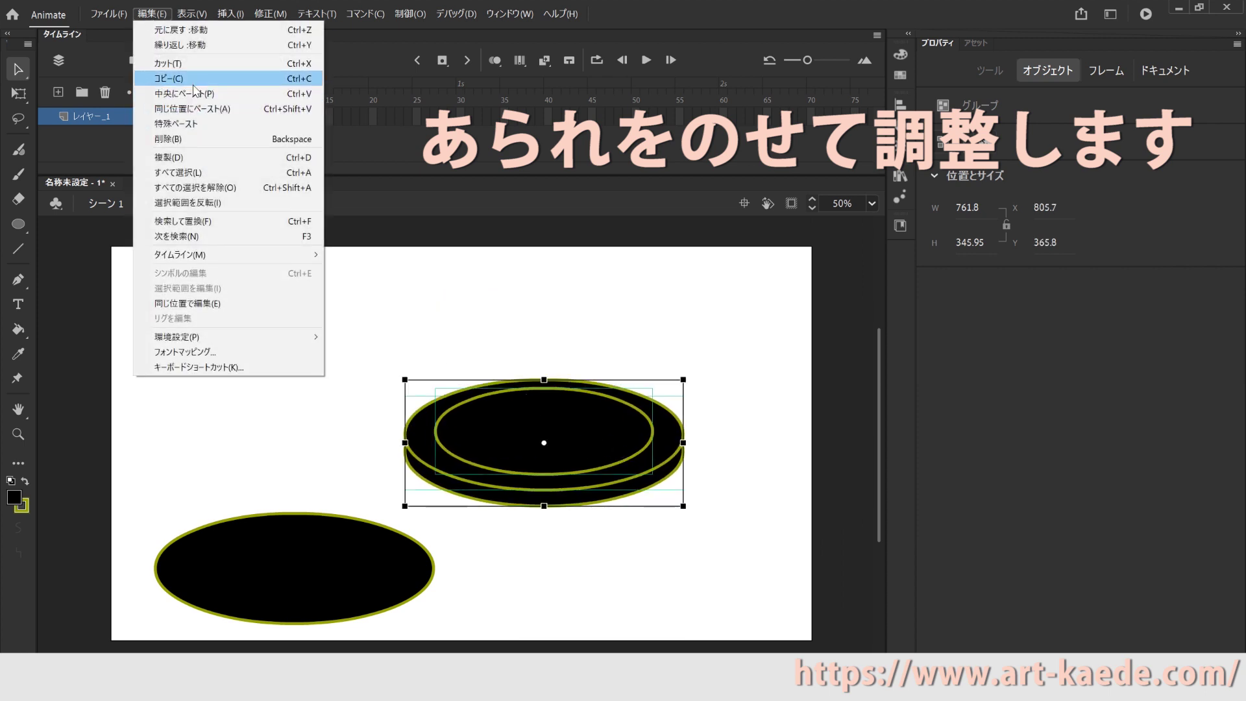
pyautogui.click(188, 94)
pyautogui.moveTo(443, 409); pyautogui.dragTo(528, 362)
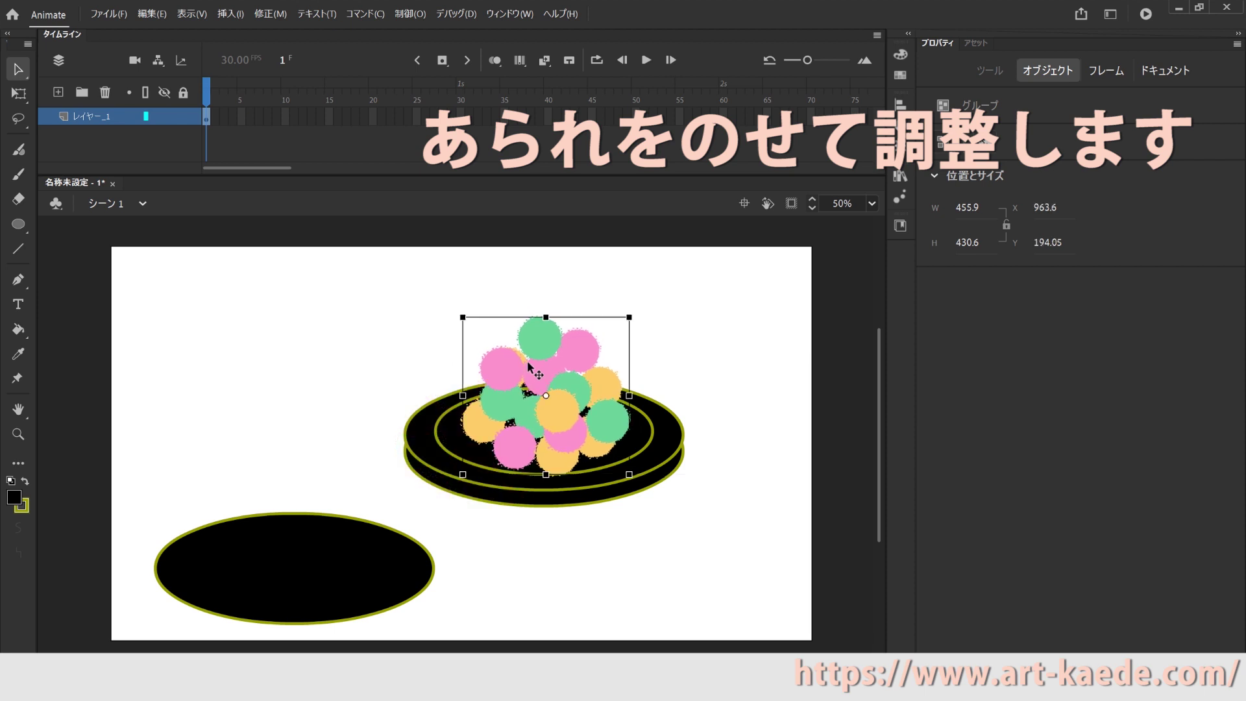
pyautogui.click(638, 514)
pyautogui.scroll(-3, 643, 519)
pyautogui.scroll(3, 642, 518)
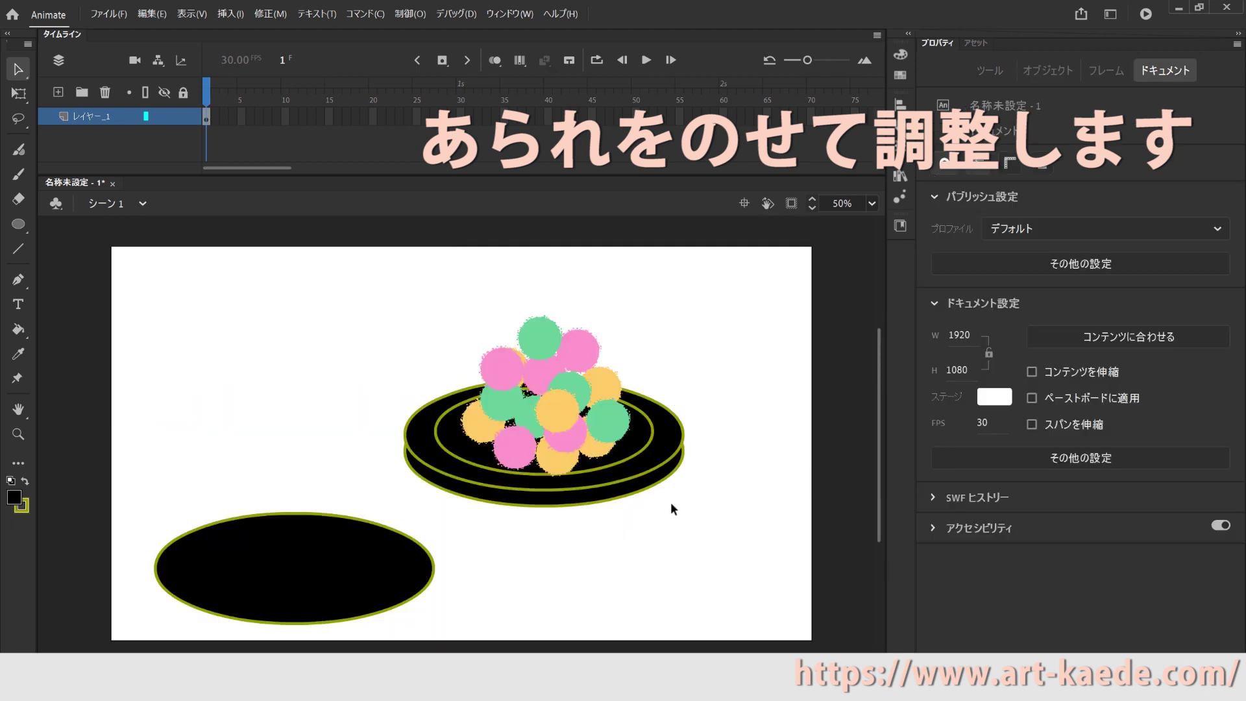
# Scale the plate beneath the circle cluster down to about 674 px wide
pyautogui.click(657, 435)
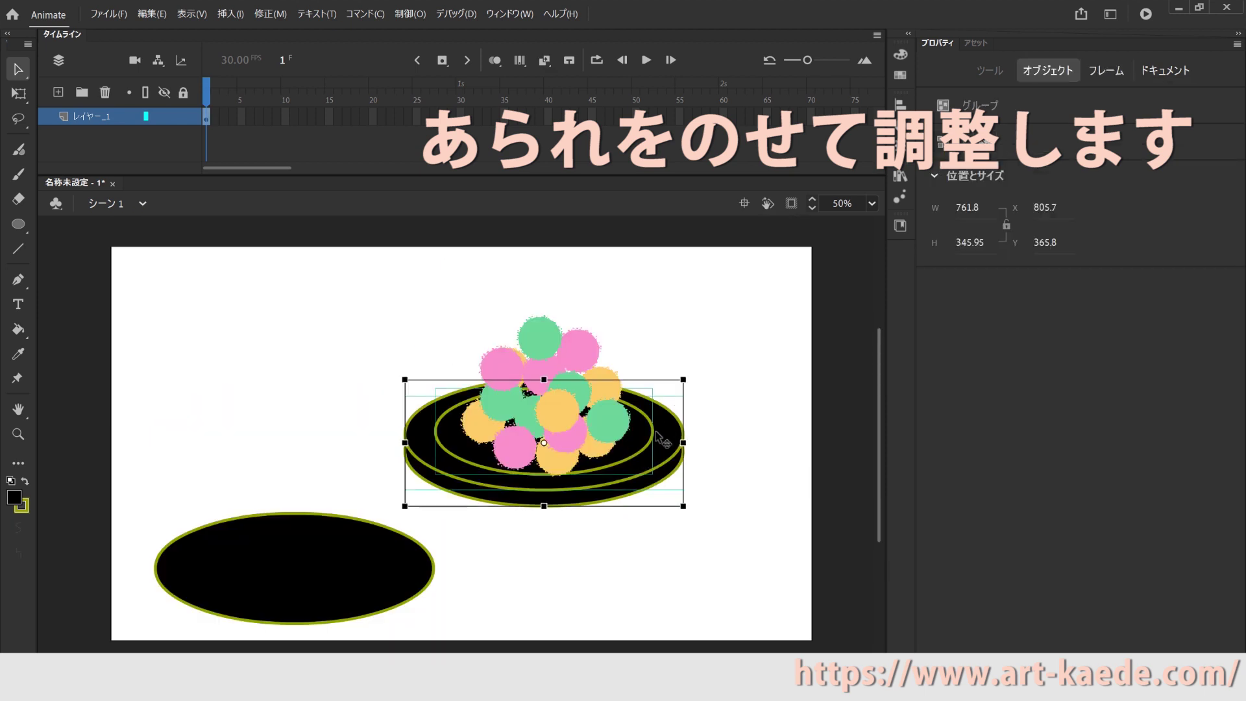
pyautogui.click(281, 7)
pyautogui.moveTo(331, 194)
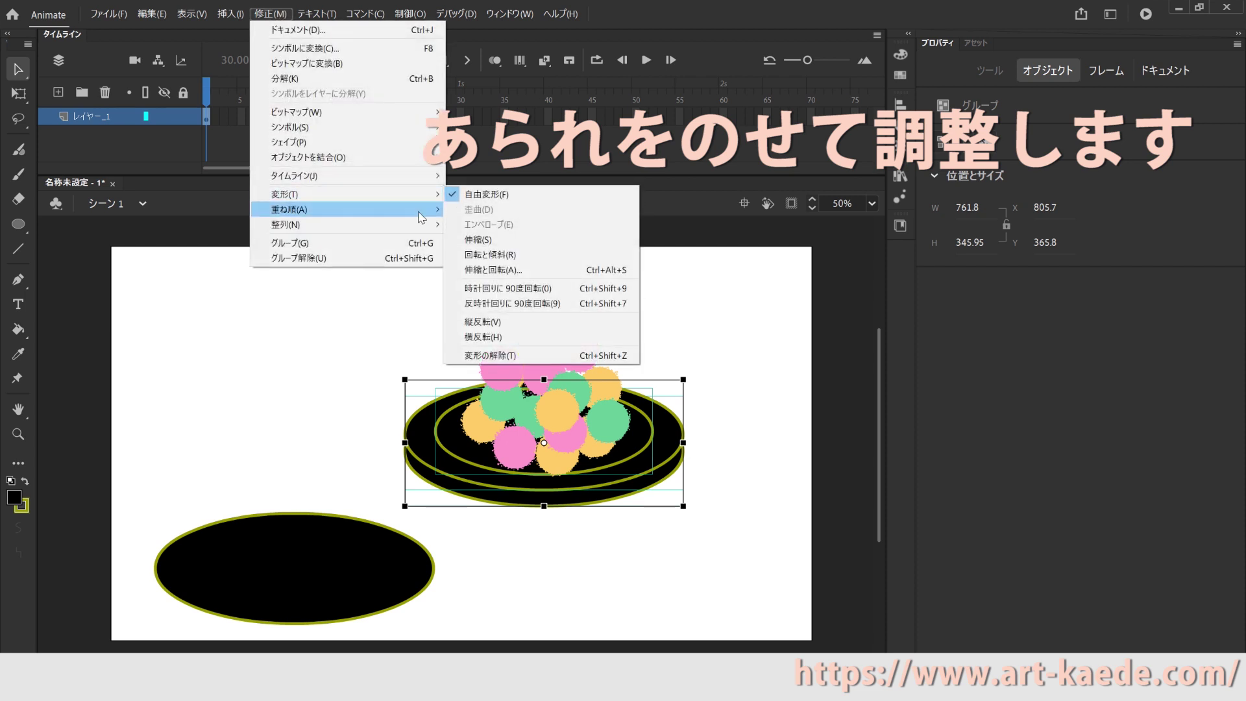
pyautogui.click(504, 240)
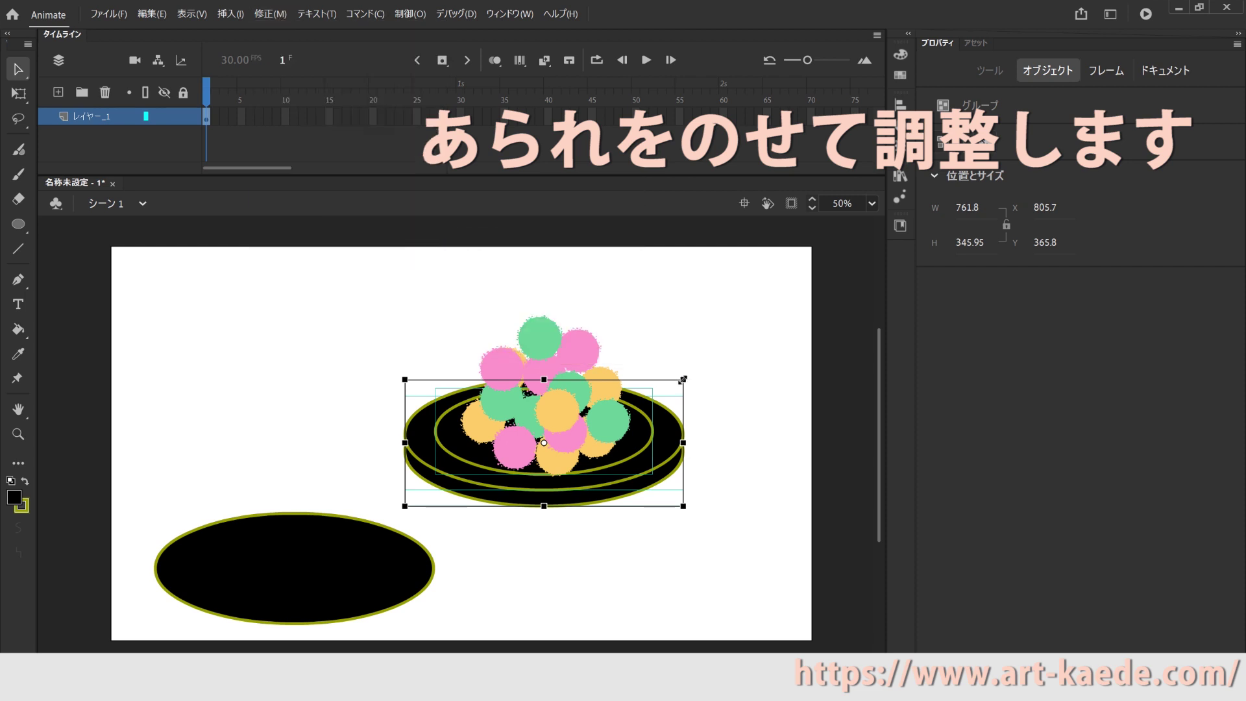
pyautogui.moveTo(682, 380); pyautogui.dragTo(667, 381)
pyautogui.click(715, 384)
pyautogui.scroll(3, 703, 423)
pyautogui.scroll(-6, 703, 428)
pyautogui.scroll(3, 691, 422)
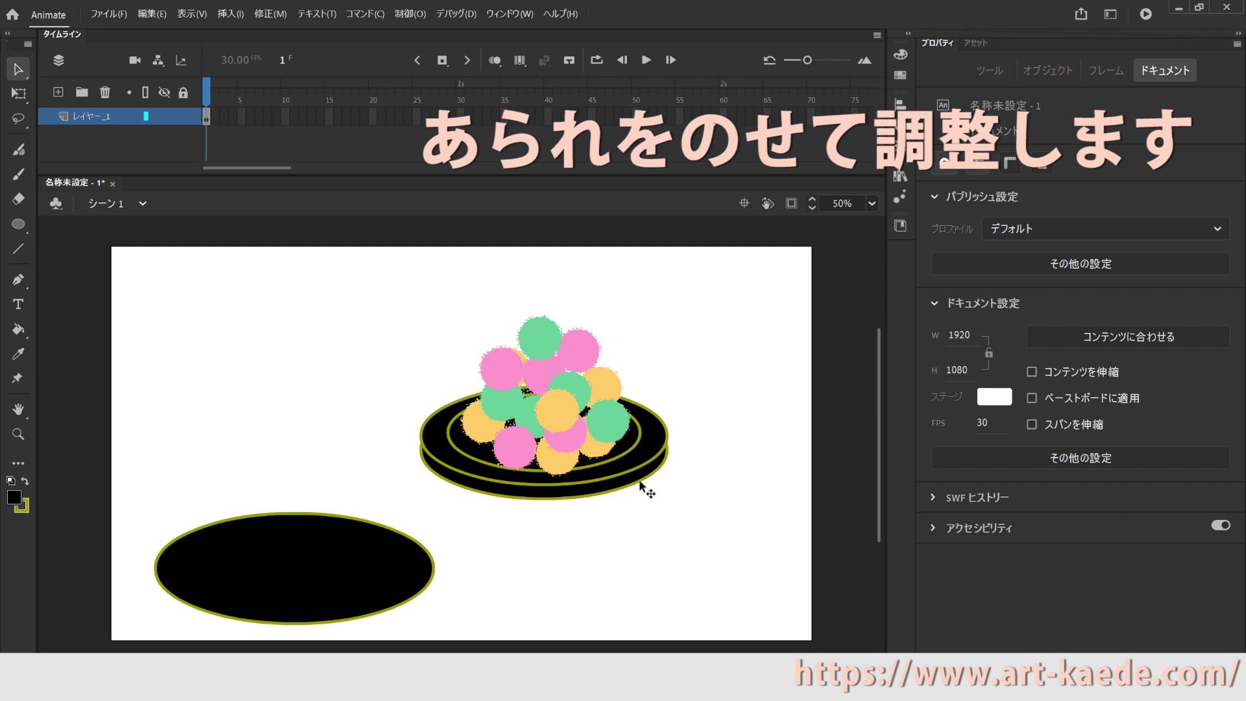
# Group the circle cluster with the plate and move the group to the upper left of the stage
pyautogui.moveTo(676, 496); pyautogui.dragTo(359, 302)
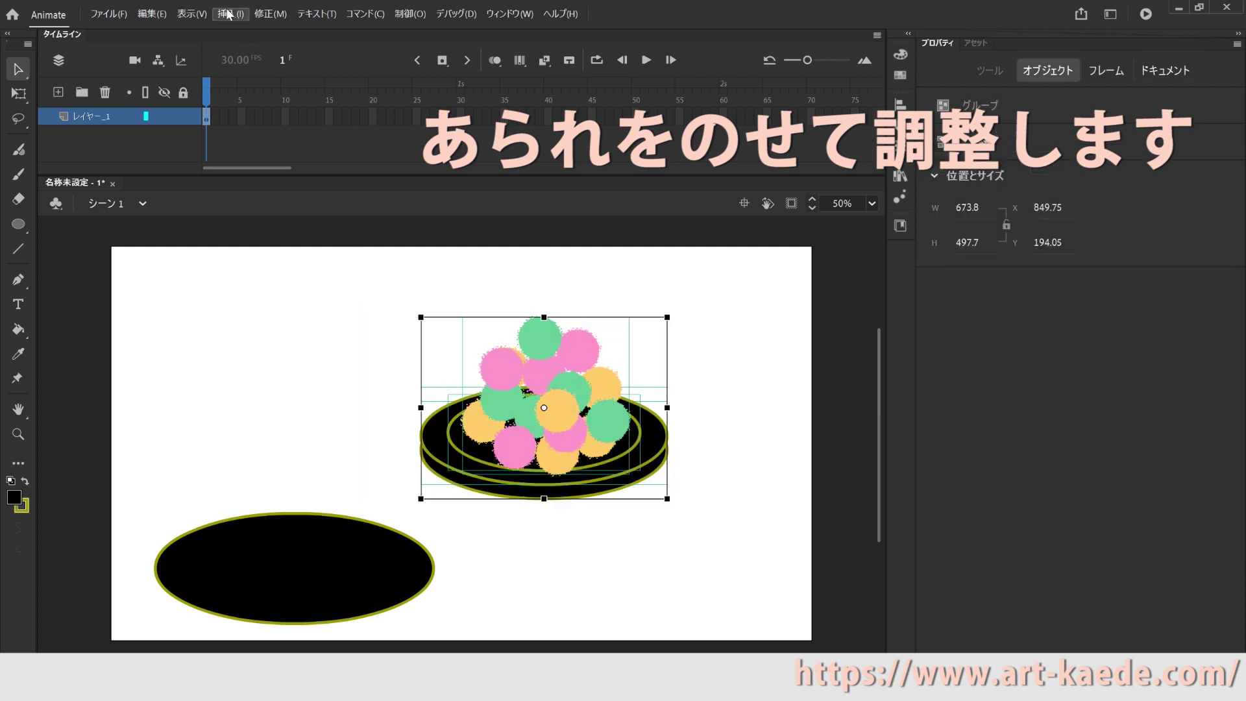
pyautogui.click(275, 20)
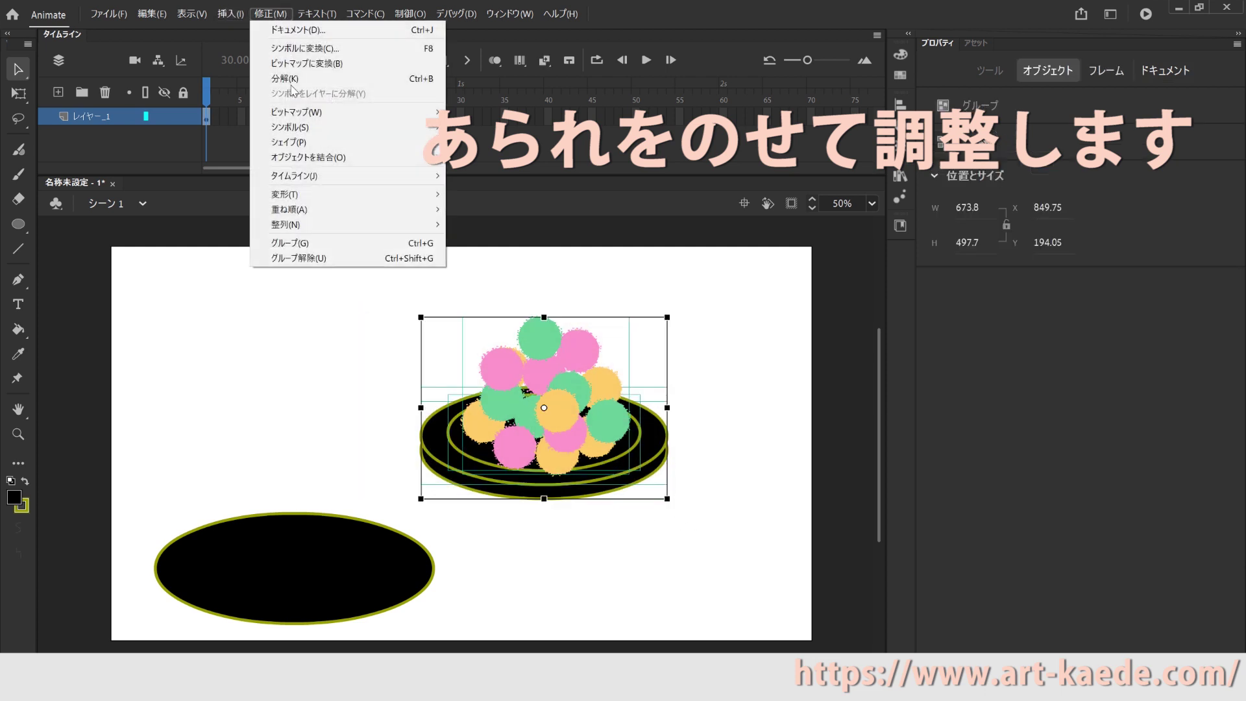
pyautogui.click(345, 242)
pyautogui.moveTo(579, 411); pyautogui.dragTo(288, 340)
# Draw a narrow upright black rectangle about 22 × 514 px on the empty right half of the stage as the leg
pyautogui.click(25, 228)
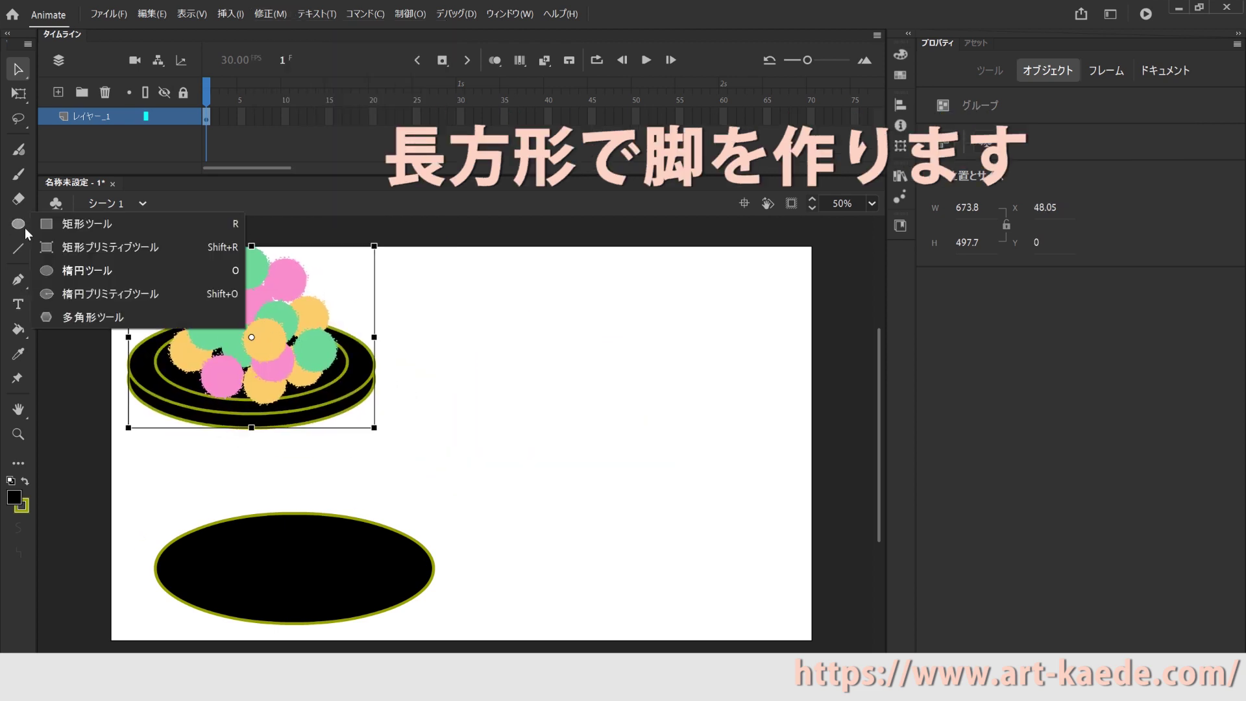
pyautogui.click(75, 222)
pyautogui.moveTo(605, 372); pyautogui.dragTo(596, 505)
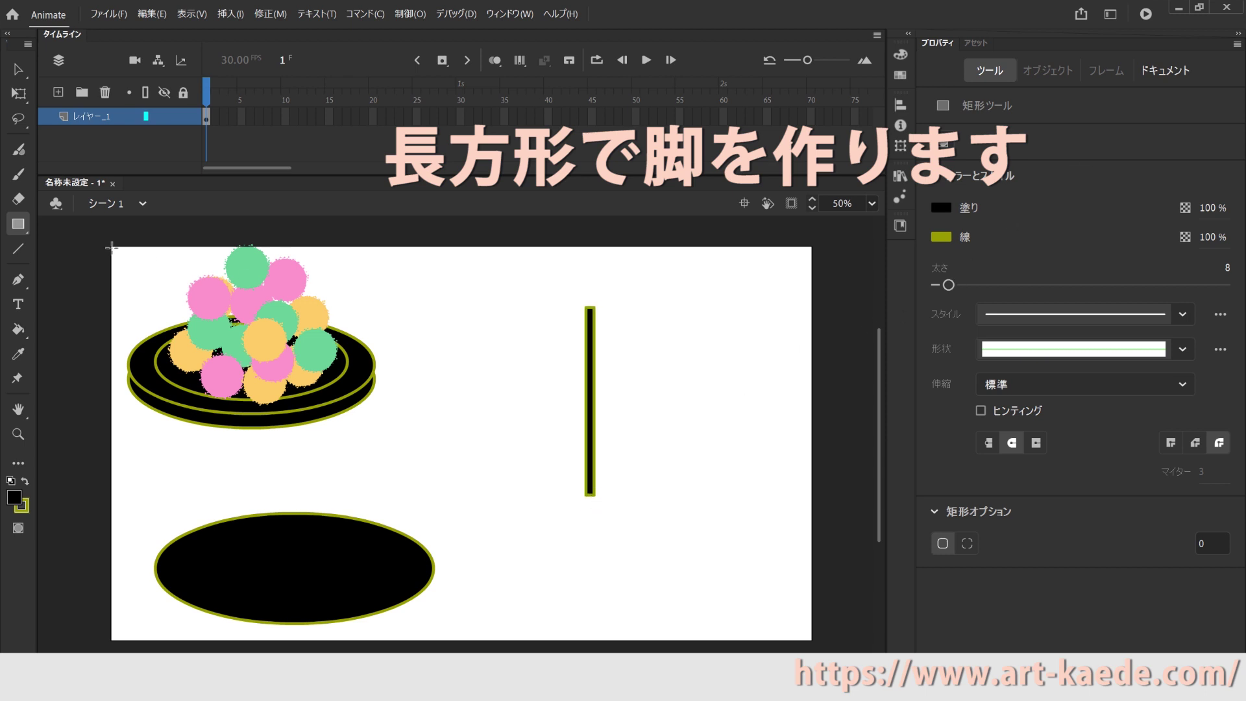
# Set the leg rectangle's outline thickness to 0.1 and group the rectangle
pyautogui.click(19, 70)
pyautogui.moveTo(592, 310); pyautogui.dragTo(612, 618)
pyautogui.moveTo(949, 392); pyautogui.dragTo(933, 392)
pyautogui.click(271, 14)
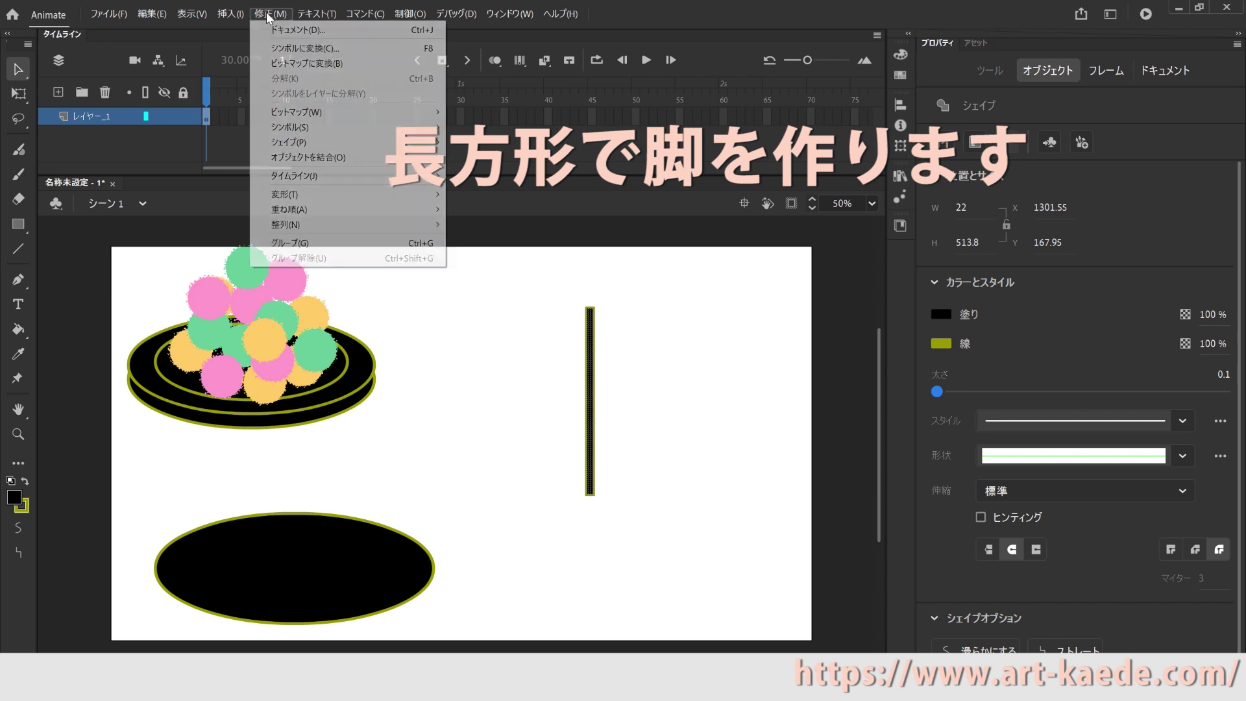
pyautogui.click(318, 244)
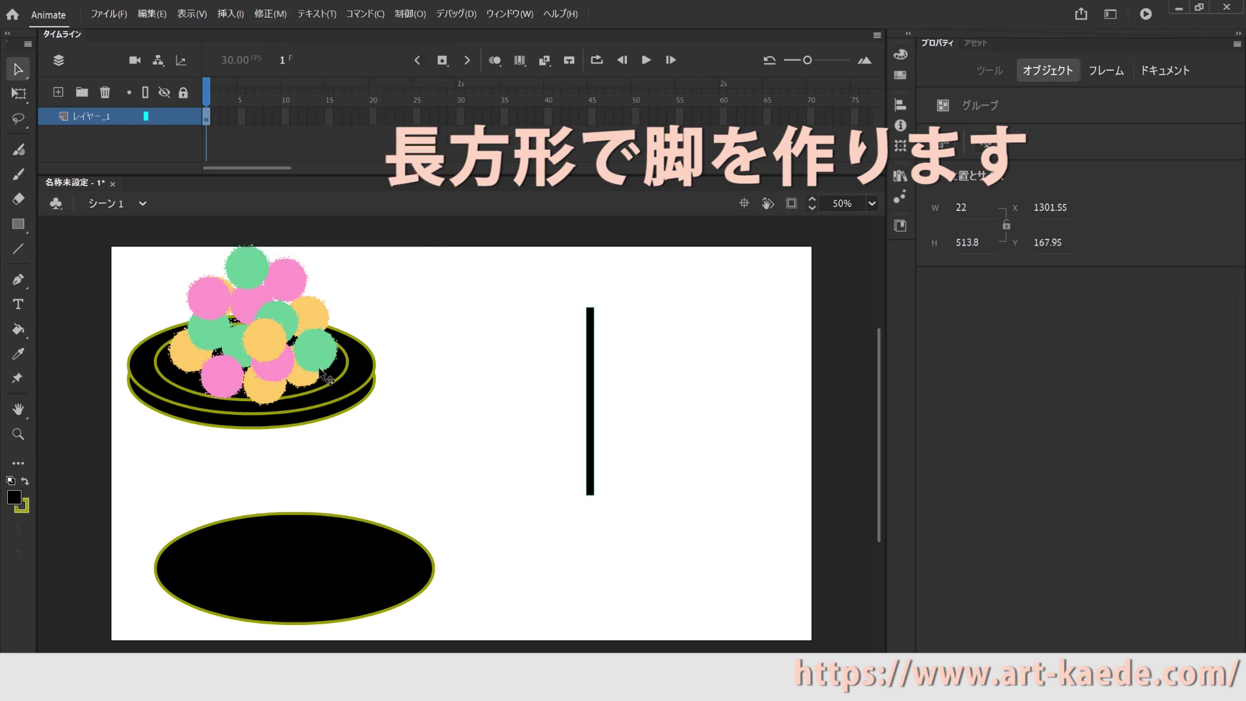
# Move the plate with the circles over the top of the leg, then cut and paste it in place in front of the leg
pyautogui.click(312, 394)
pyautogui.moveTo(304, 396); pyautogui.dragTo(632, 335)
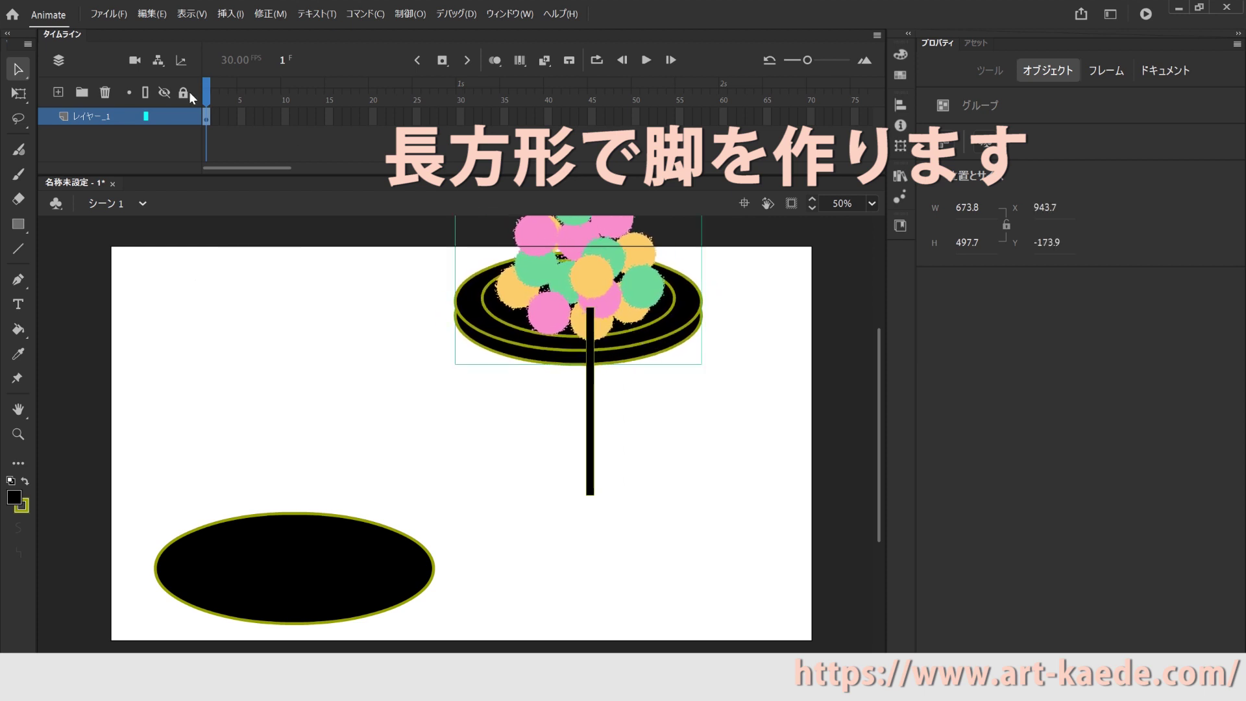
pyautogui.click(148, 14)
pyautogui.click(168, 65)
pyautogui.click(150, 14)
pyautogui.click(190, 107)
# Widen the leg beneath the plate to about 46 px, keeping its height
pyautogui.click(594, 430)
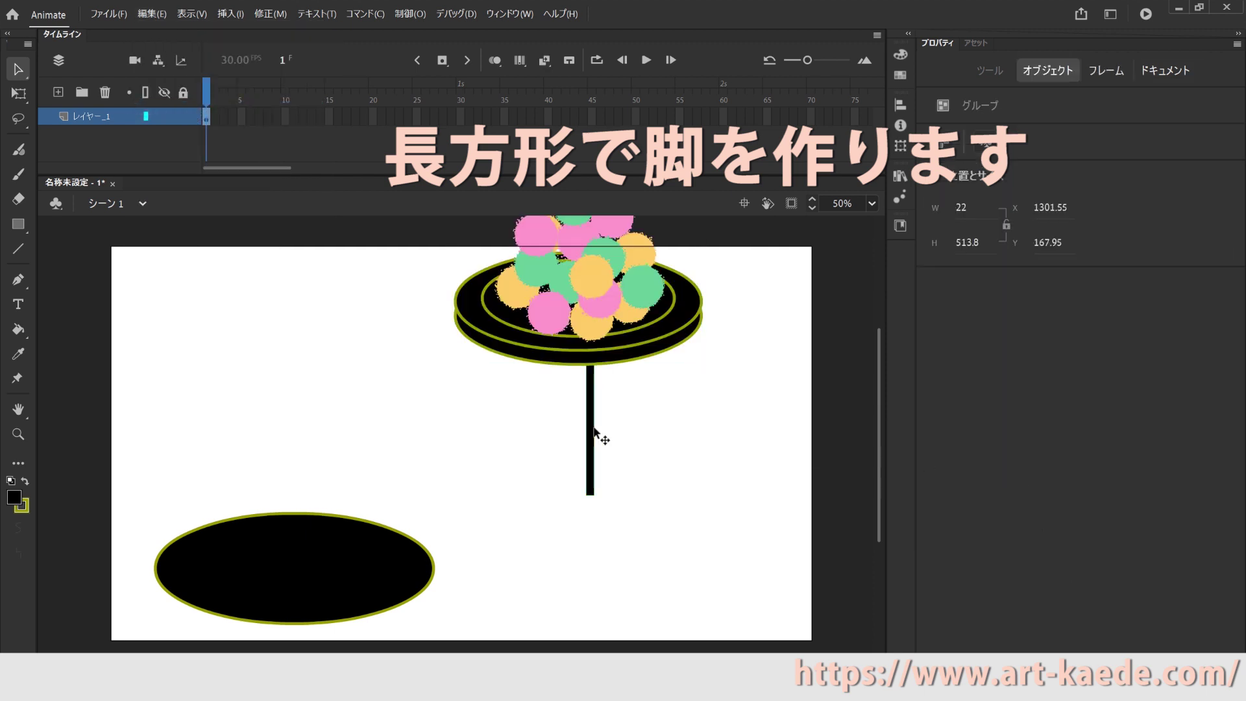
pyautogui.click(270, 14)
pyautogui.moveTo(315, 194)
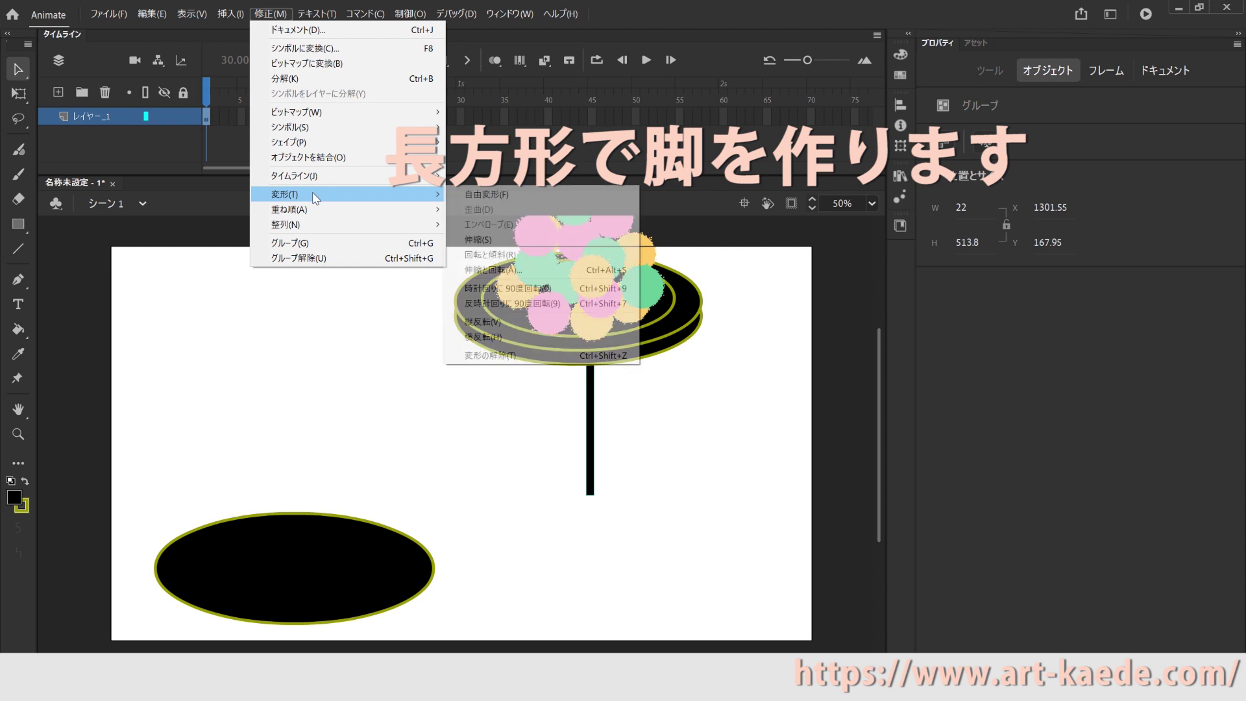
pyautogui.click(500, 239)
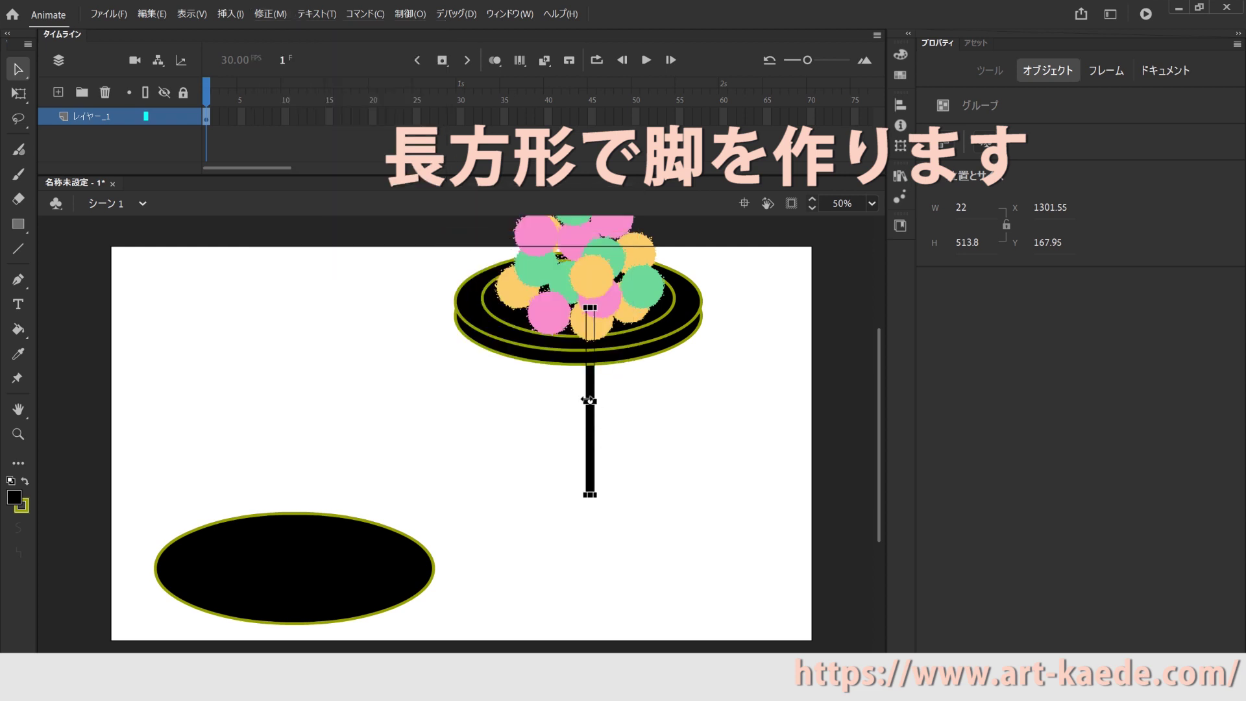
pyautogui.moveTo(585, 400); pyautogui.dragTo(582, 401)
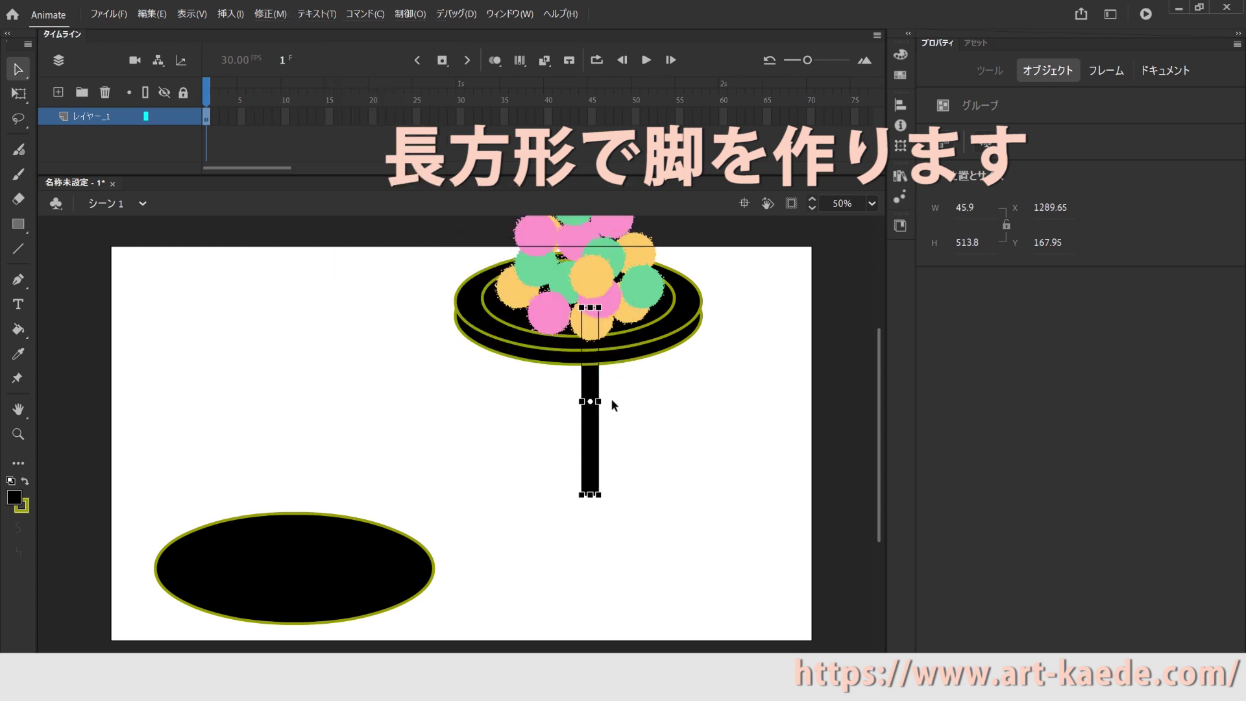
pyautogui.click(670, 455)
# Move the plate and leg together down and left toward the middle of the stage
pyautogui.scroll(3, 670, 454)
pyautogui.scroll(-5, 671, 457)
pyautogui.scroll(5, 671, 459)
pyautogui.moveTo(663, 485); pyautogui.dragTo(509, 191)
pyautogui.moveTo(583, 343); pyautogui.dragTo(552, 427)
# Set the spare ellipse's outline thickness to 0.1 inside its group and return to the scene
pyautogui.click(367, 551)
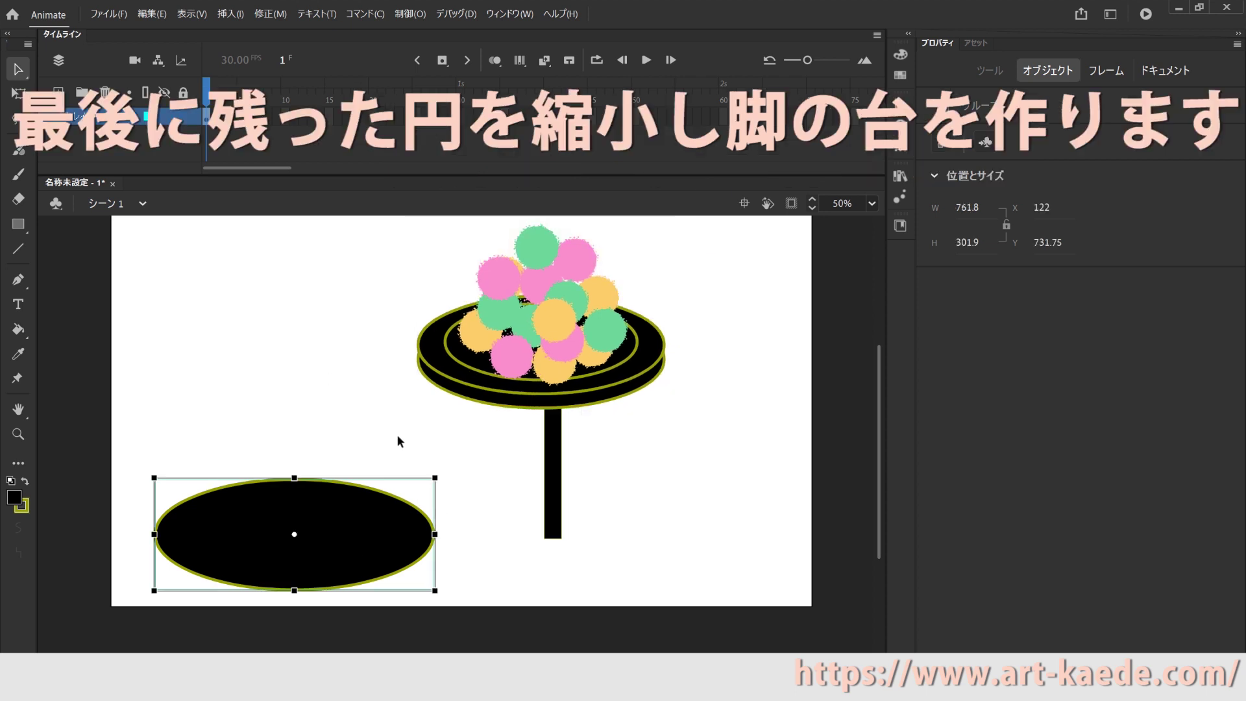
pyautogui.click(272, 14)
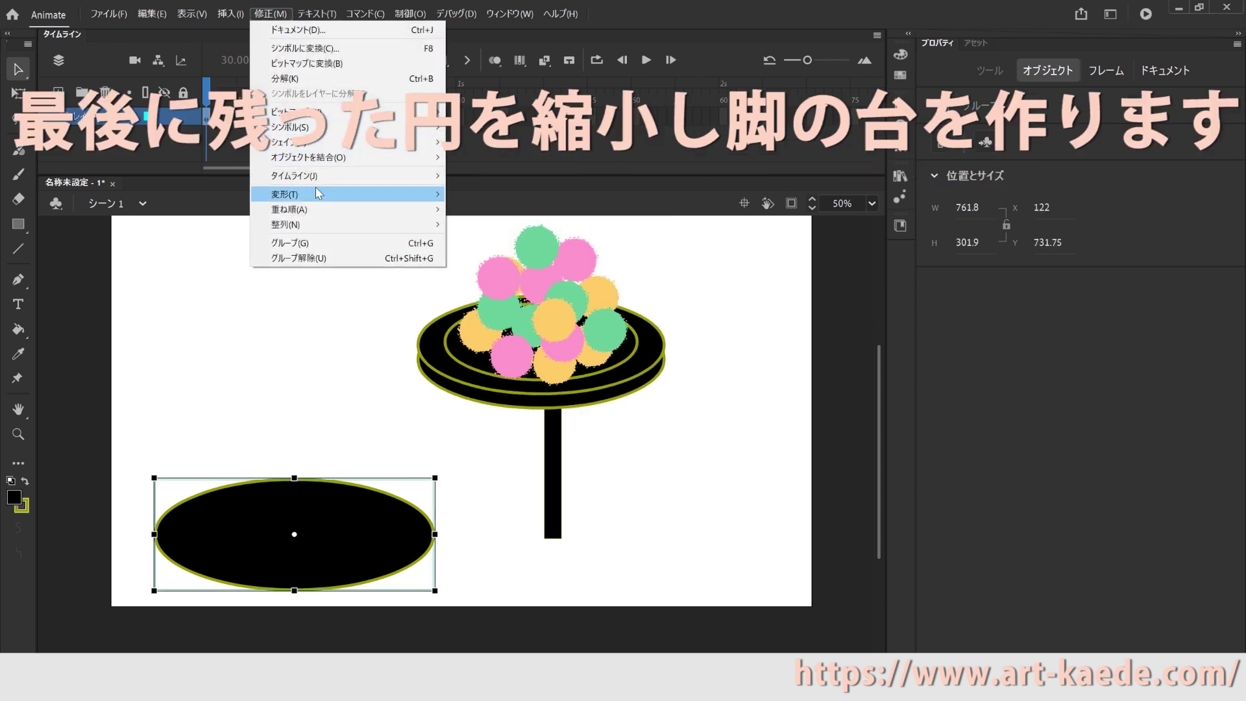
pyautogui.moveTo(320, 194)
pyautogui.click(476, 239)
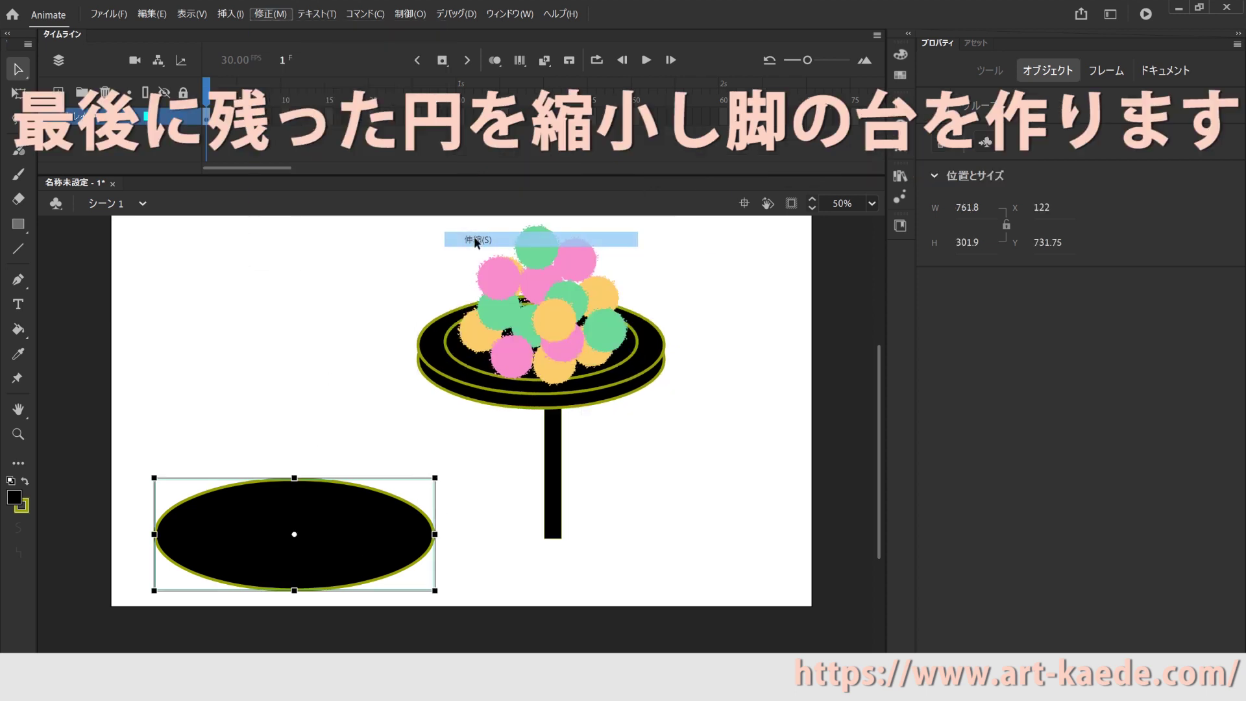
pyautogui.doubleClick(349, 557)
pyautogui.moveTo(949, 393); pyautogui.dragTo(936, 393)
pyautogui.click(271, 14)
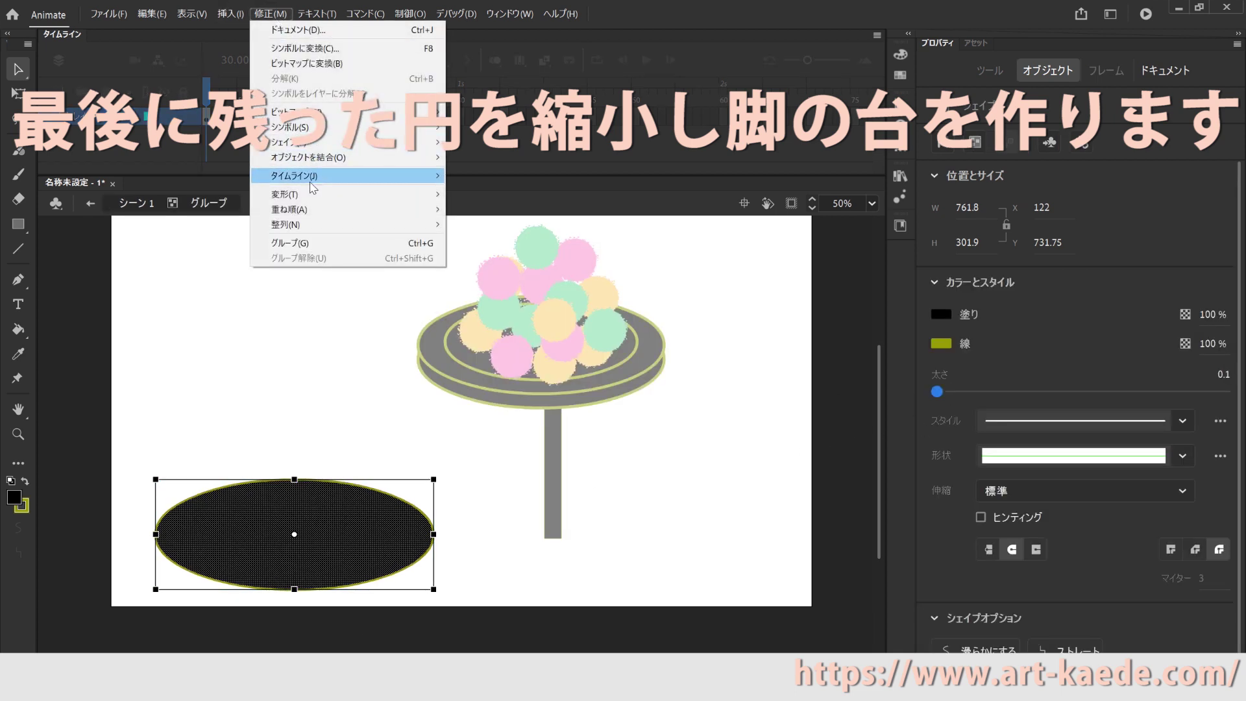
pyautogui.click(442, 453)
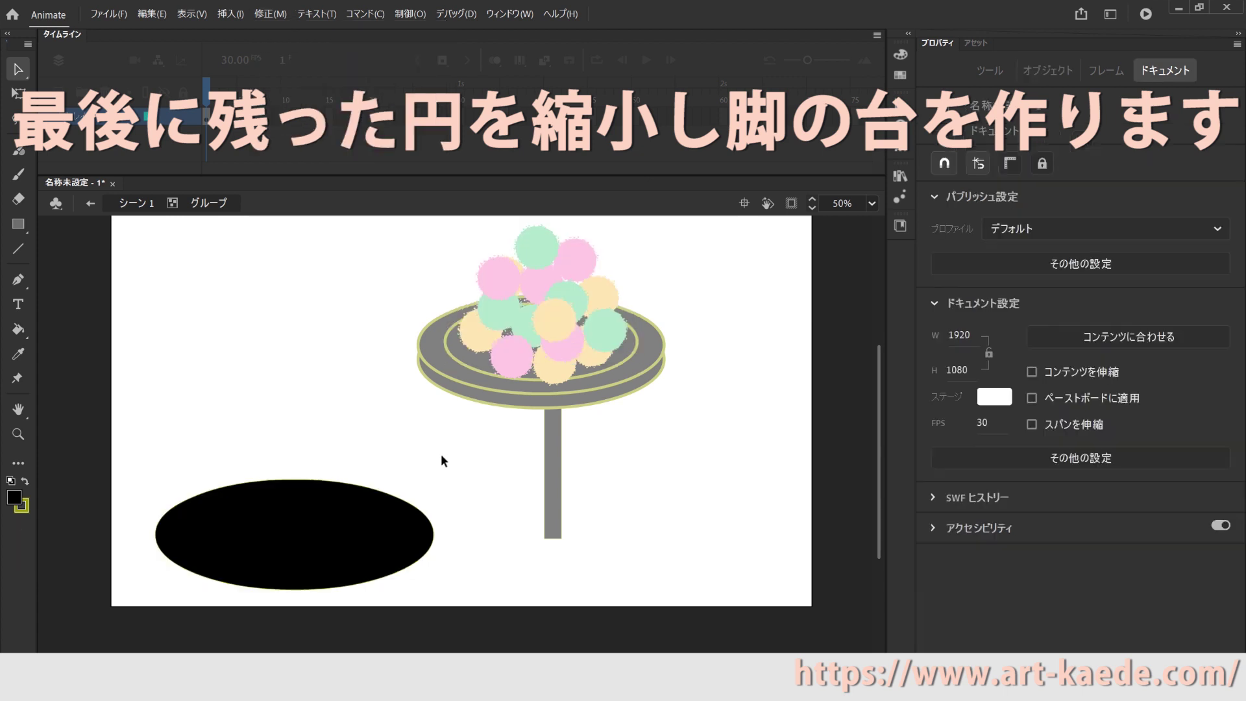
pyautogui.click(136, 203)
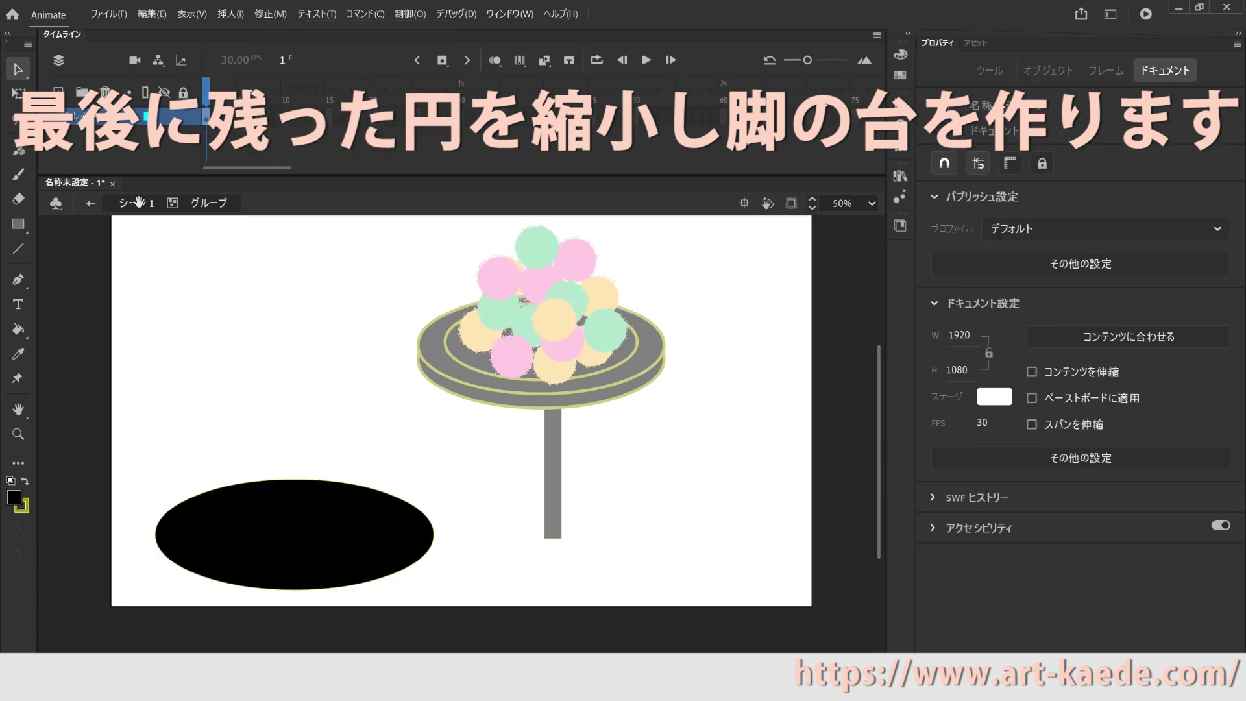
# Move the spare ellipse to the foot of the leg and scale it down to about 389 × 154 px as the base
pyautogui.click(331, 574)
pyautogui.moveTo(346, 557); pyautogui.dragTo(605, 539)
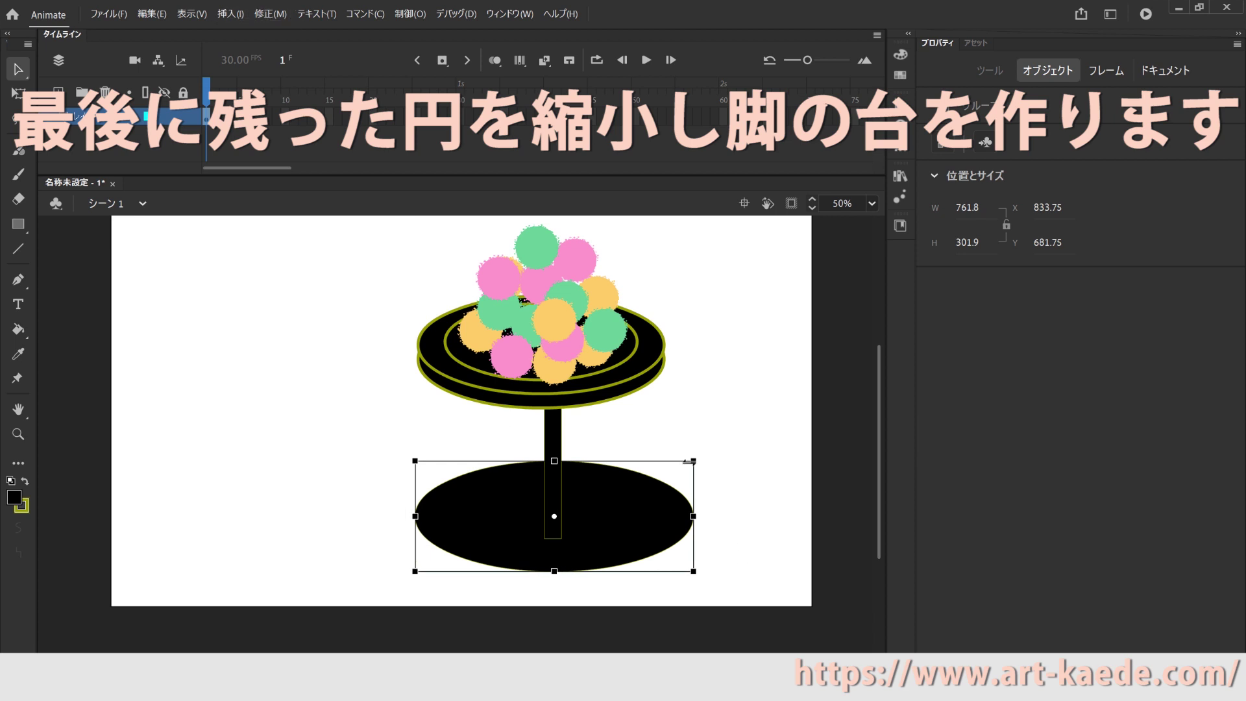
pyautogui.click(278, 15)
pyautogui.moveTo(364, 194)
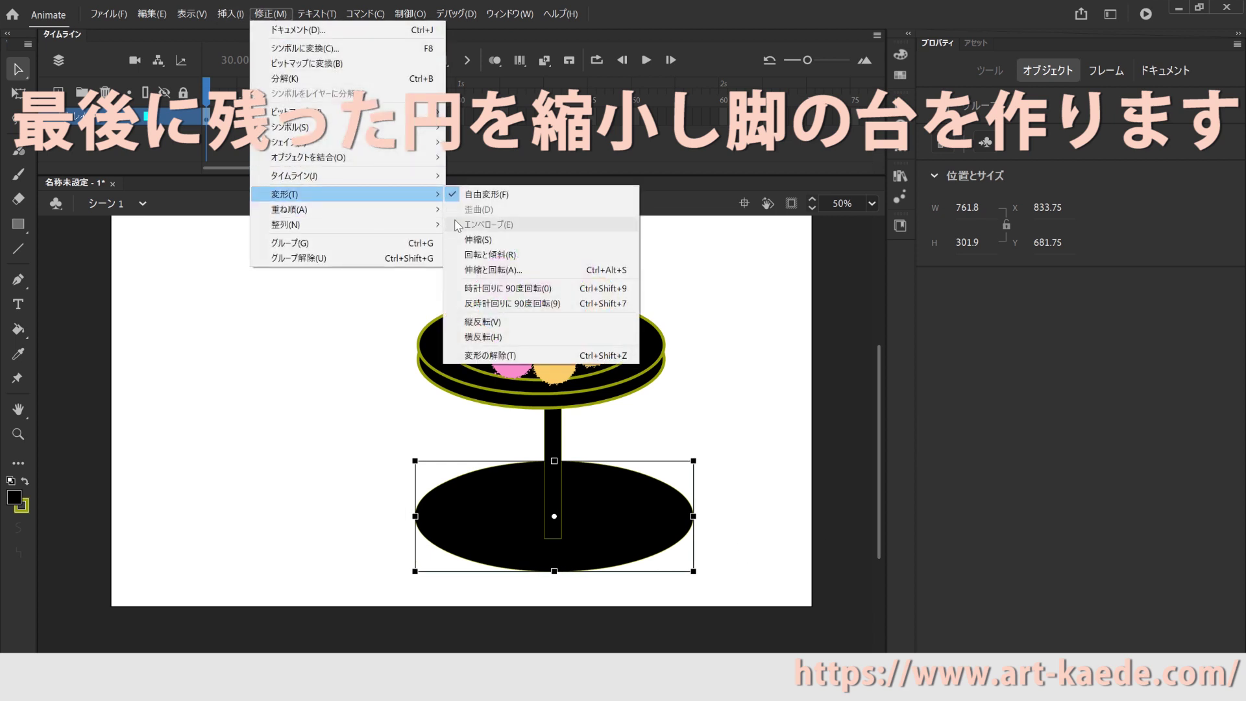
pyautogui.click(478, 239)
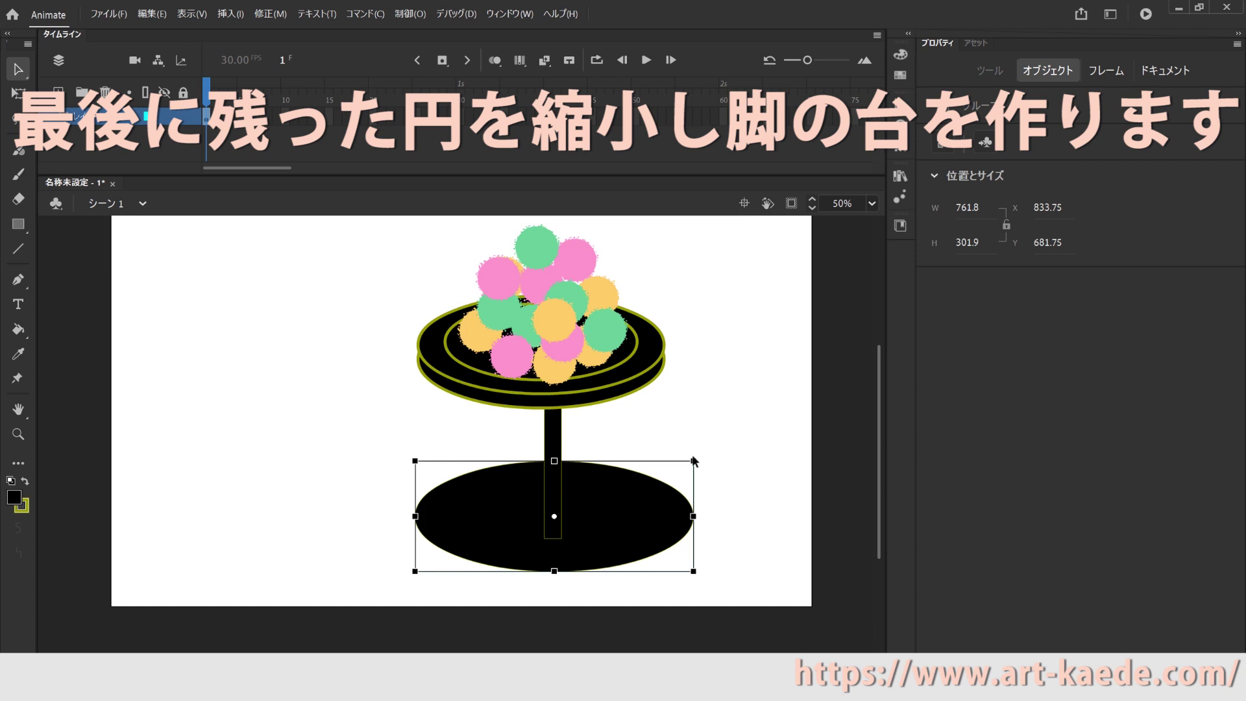
pyautogui.moveTo(694, 461); pyautogui.dragTo(581, 544)
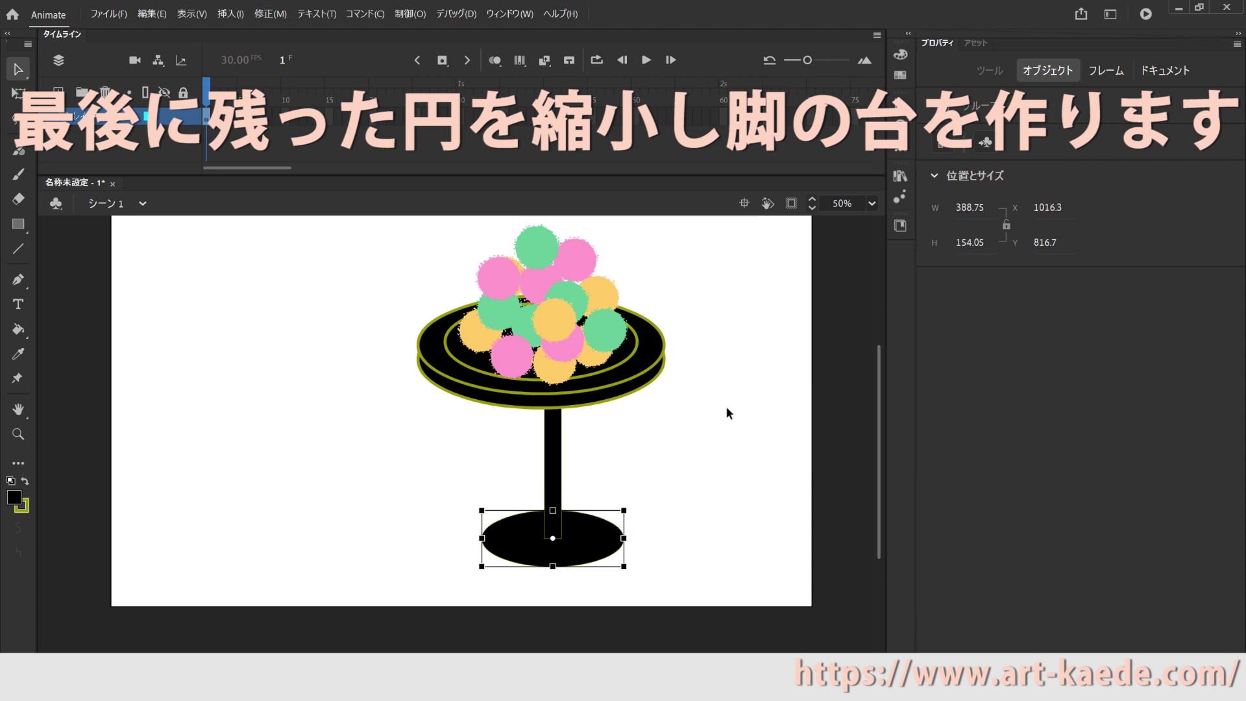
pyautogui.click(710, 508)
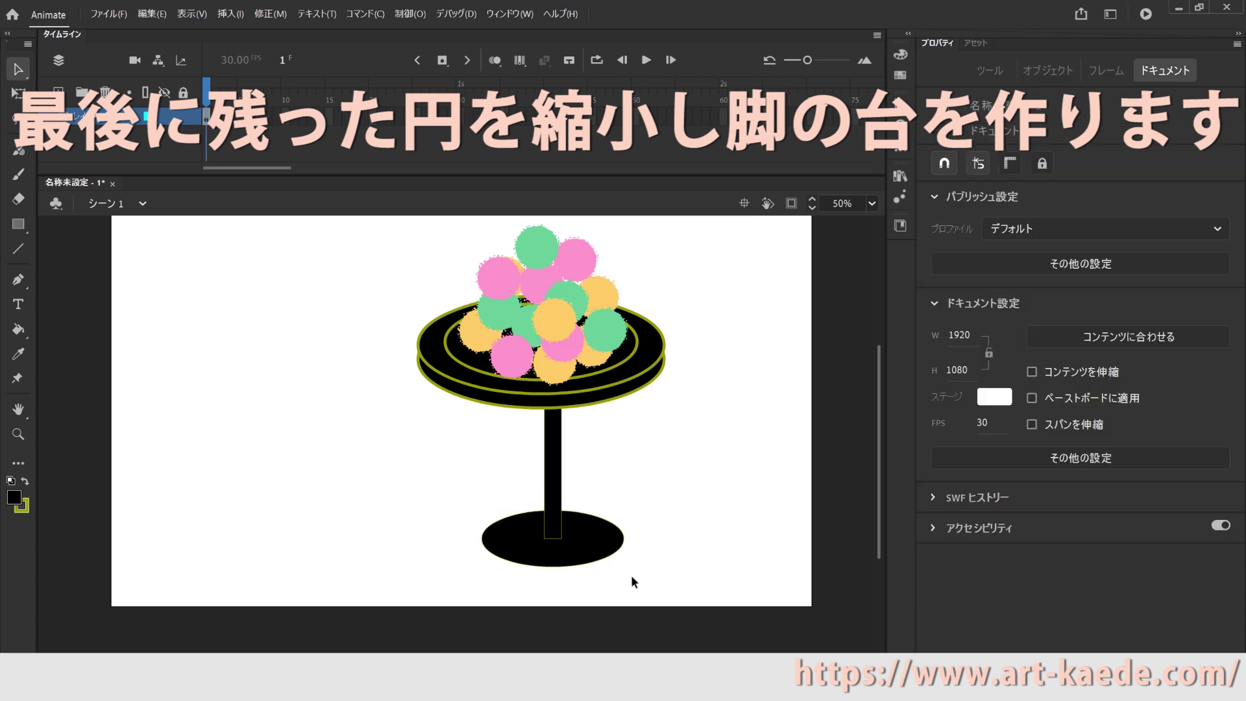
# Align the horizontal centres of the plate, leg and base with each other
pyautogui.moveTo(631, 575); pyautogui.dragTo(440, 278)
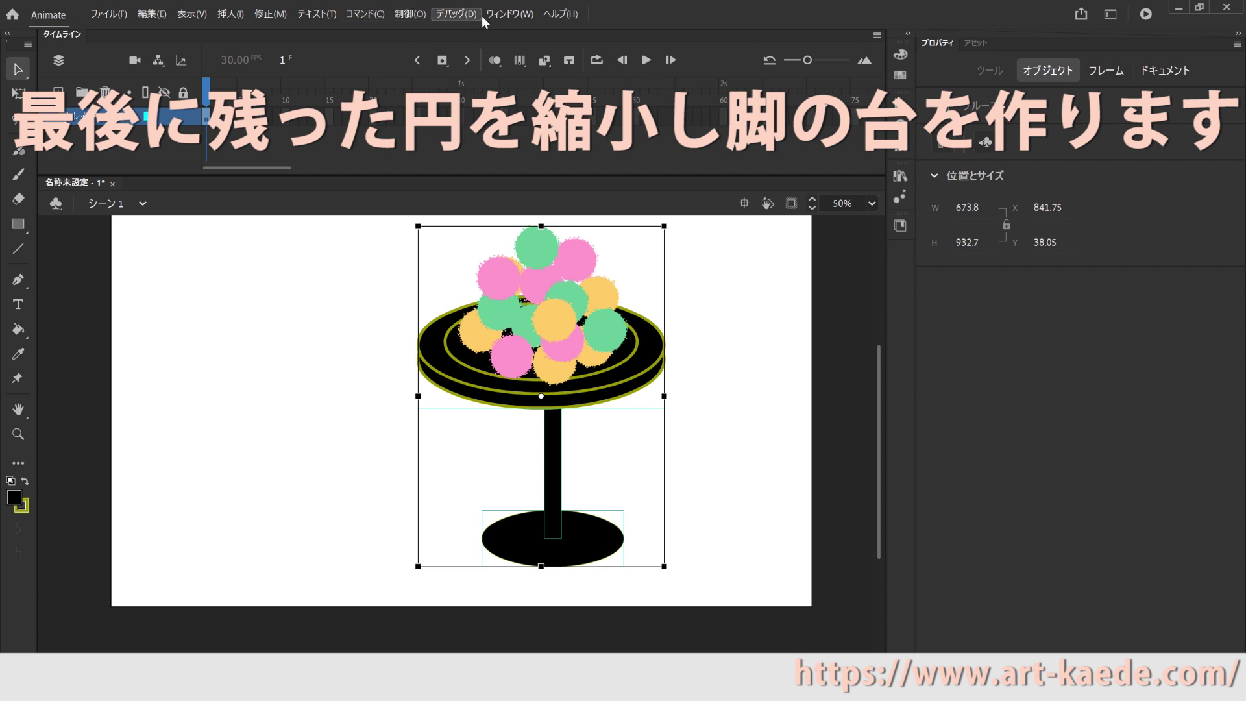
pyautogui.click(525, 20)
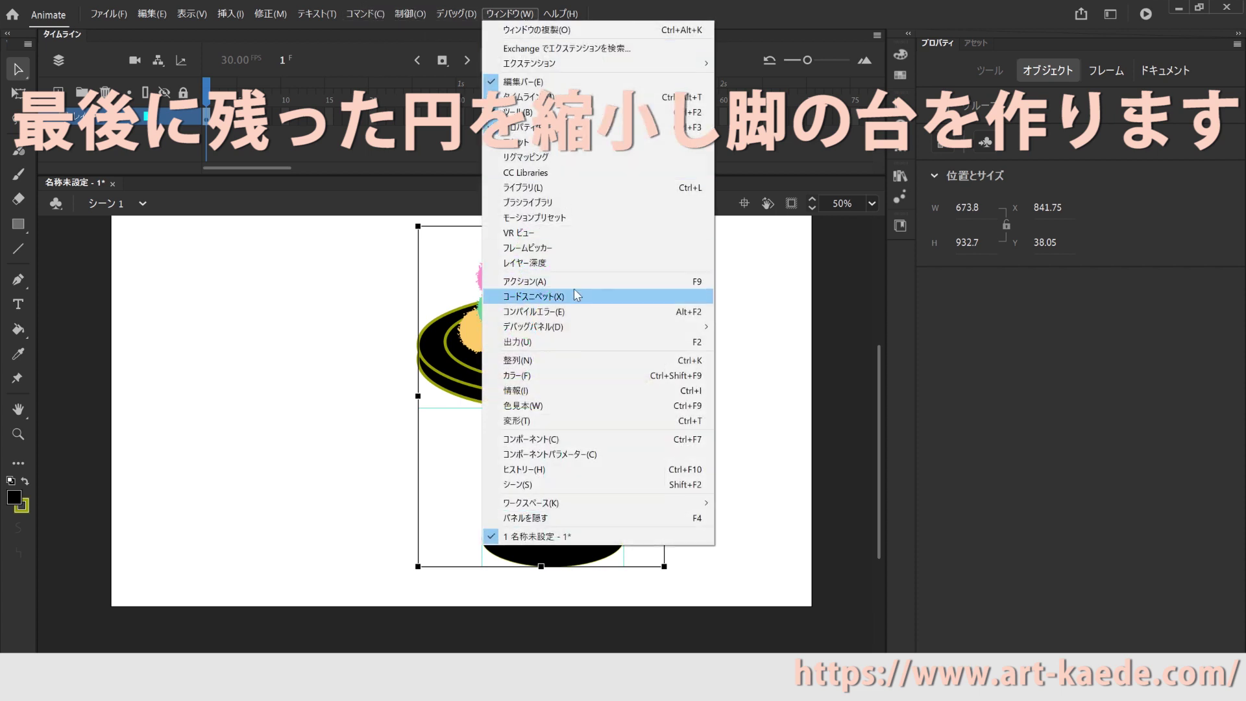
pyautogui.click(561, 370)
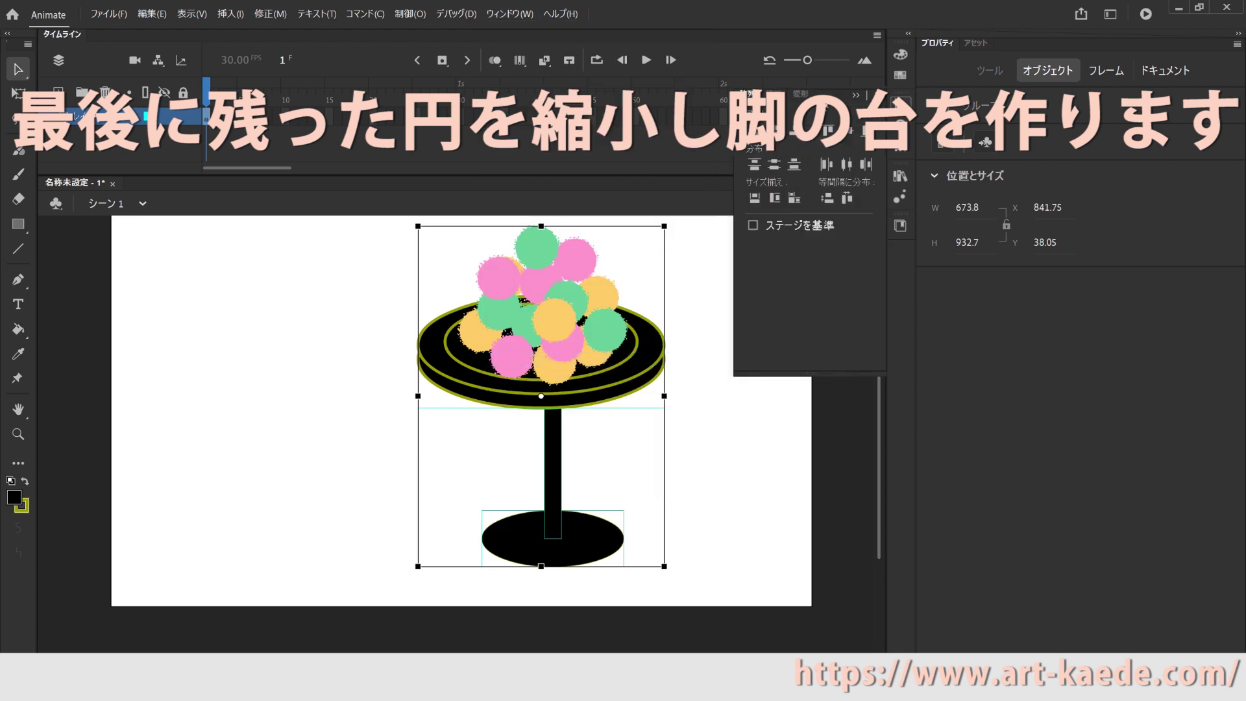
pyautogui.moveTo(818, 100); pyautogui.dragTo(790, 286)
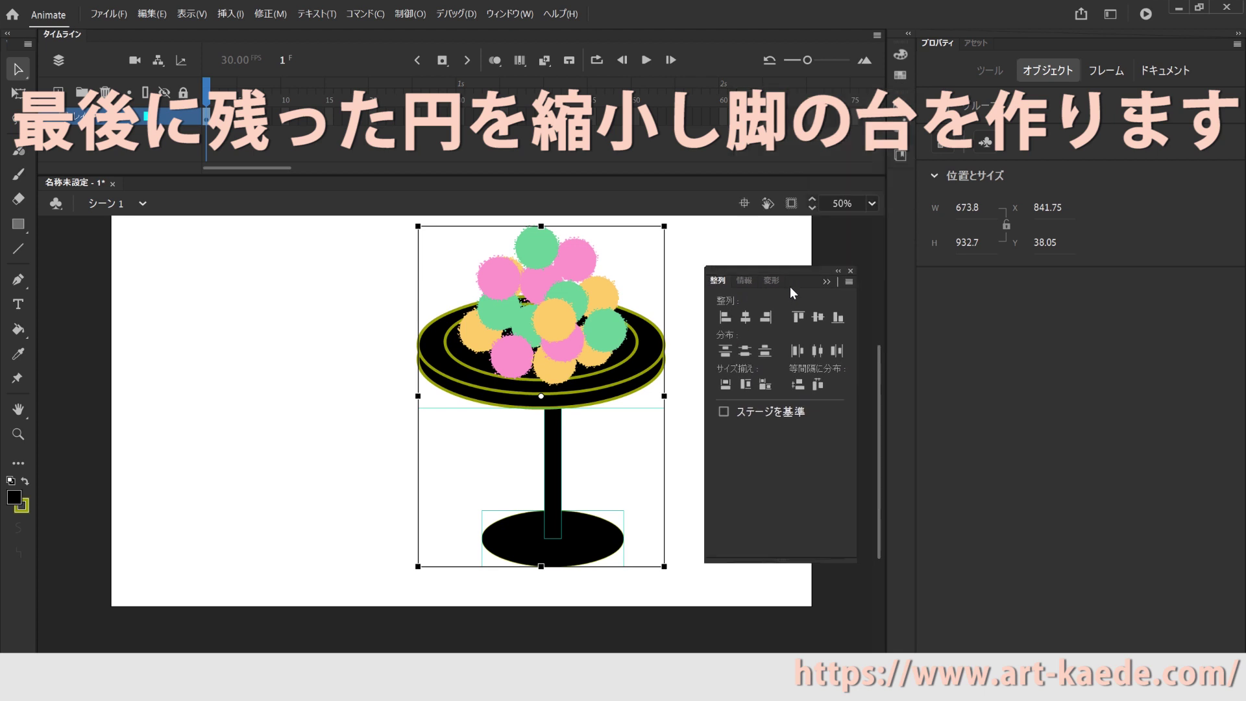
pyautogui.click(748, 317)
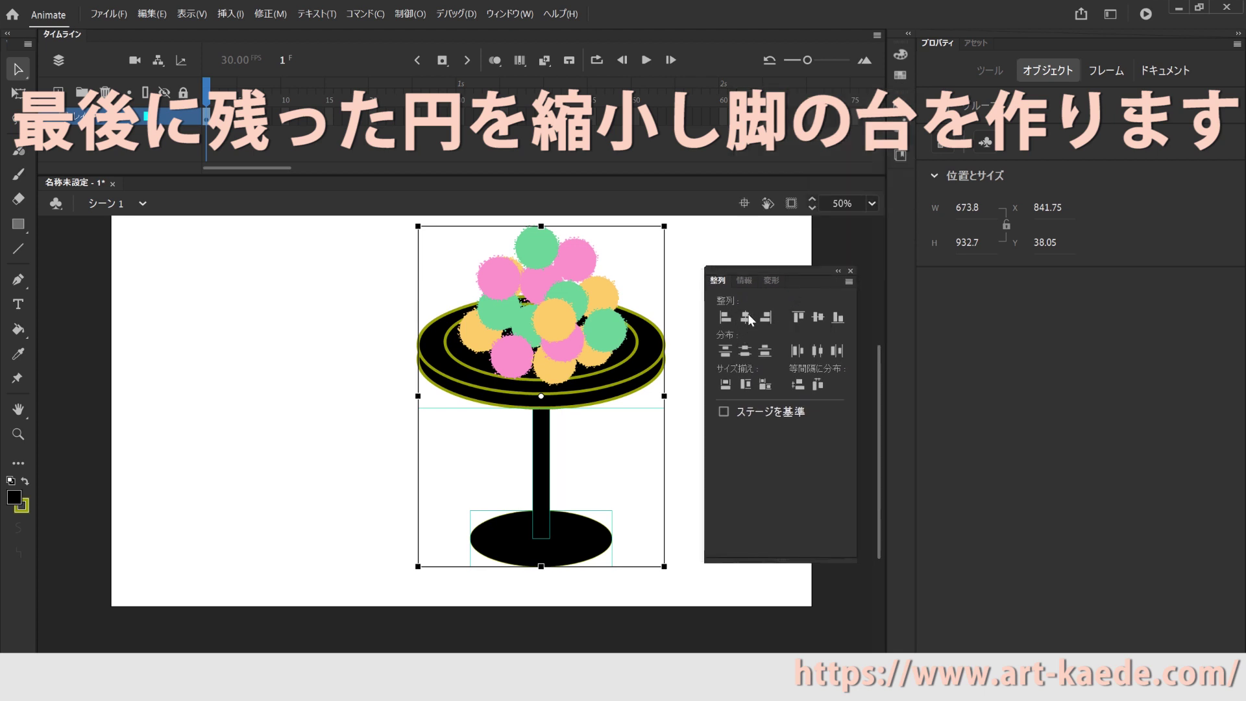
pyautogui.click(258, 468)
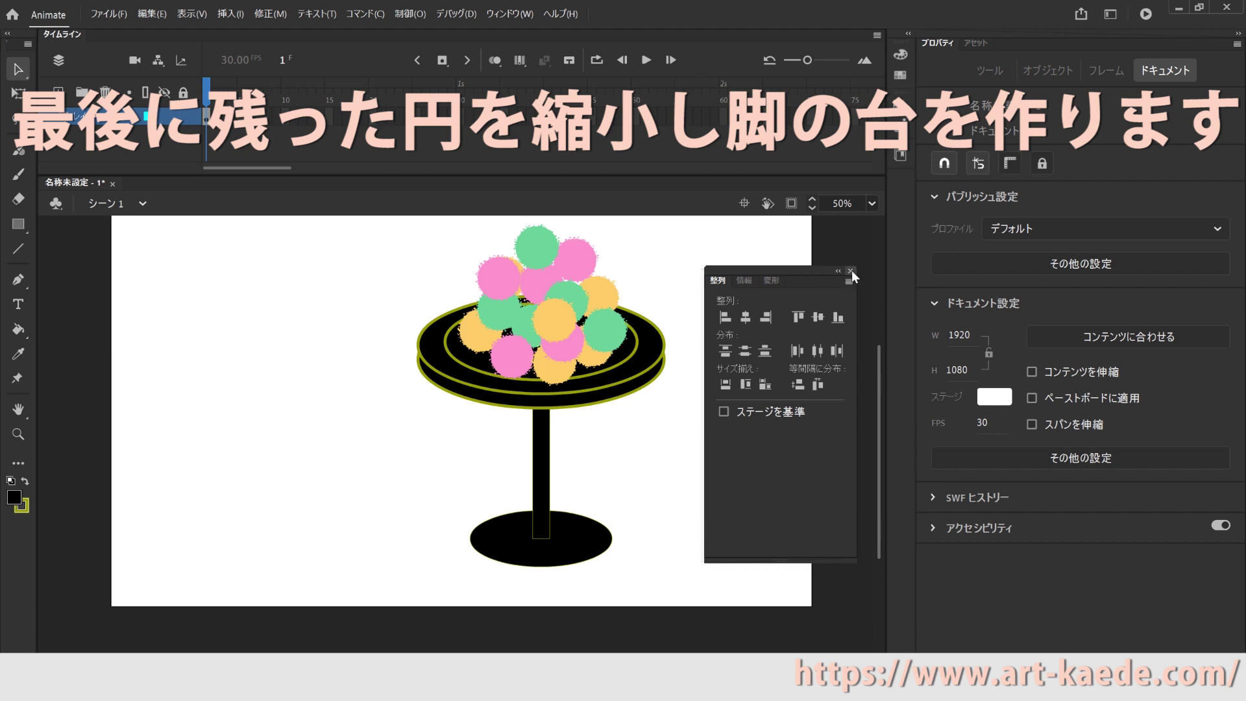
# Group the plate with its circles, the leg and the base into one object
pyautogui.moveTo(793, 270); pyautogui.dragTo(1001, 261)
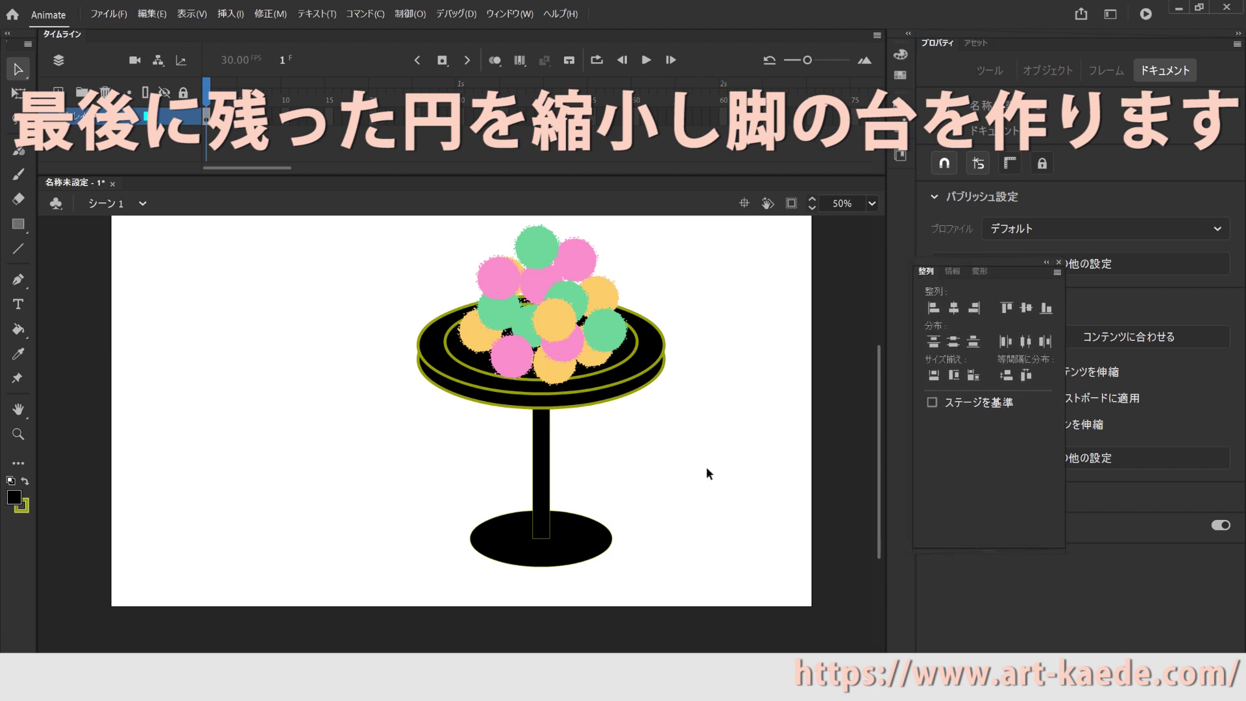
pyautogui.moveTo(654, 579); pyautogui.dragTo(405, 243)
pyautogui.click(268, 14)
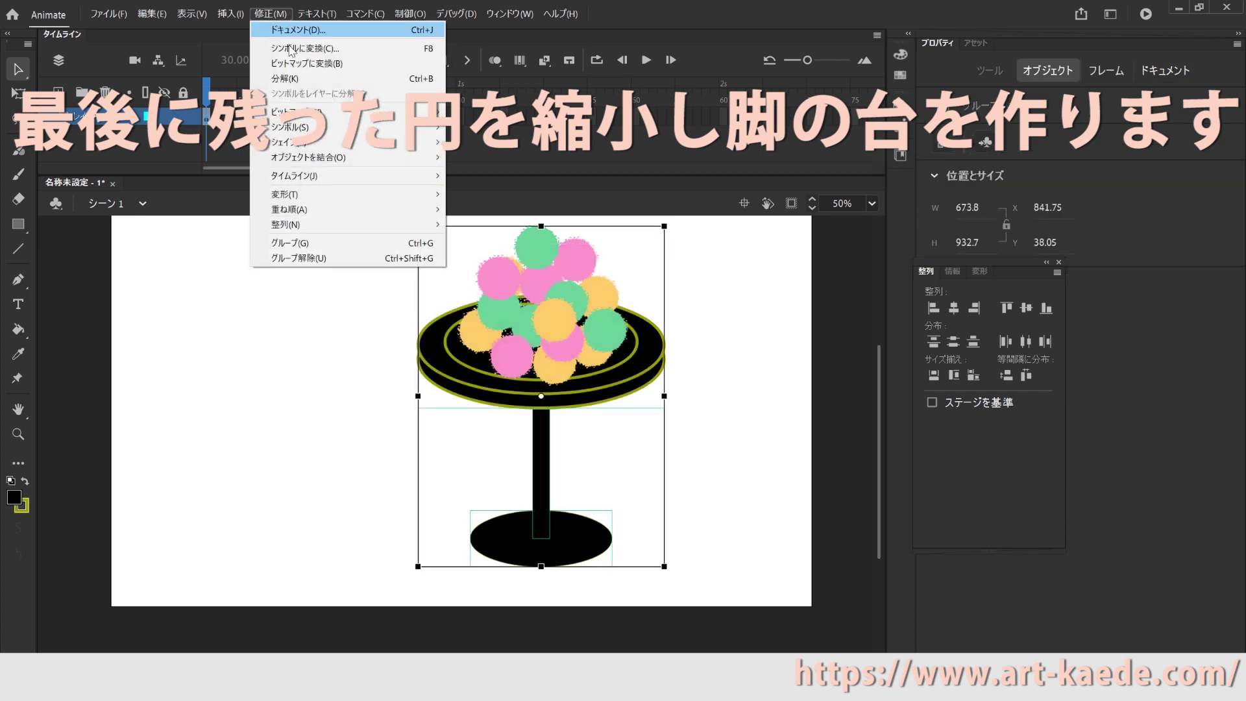
pyautogui.click(318, 239)
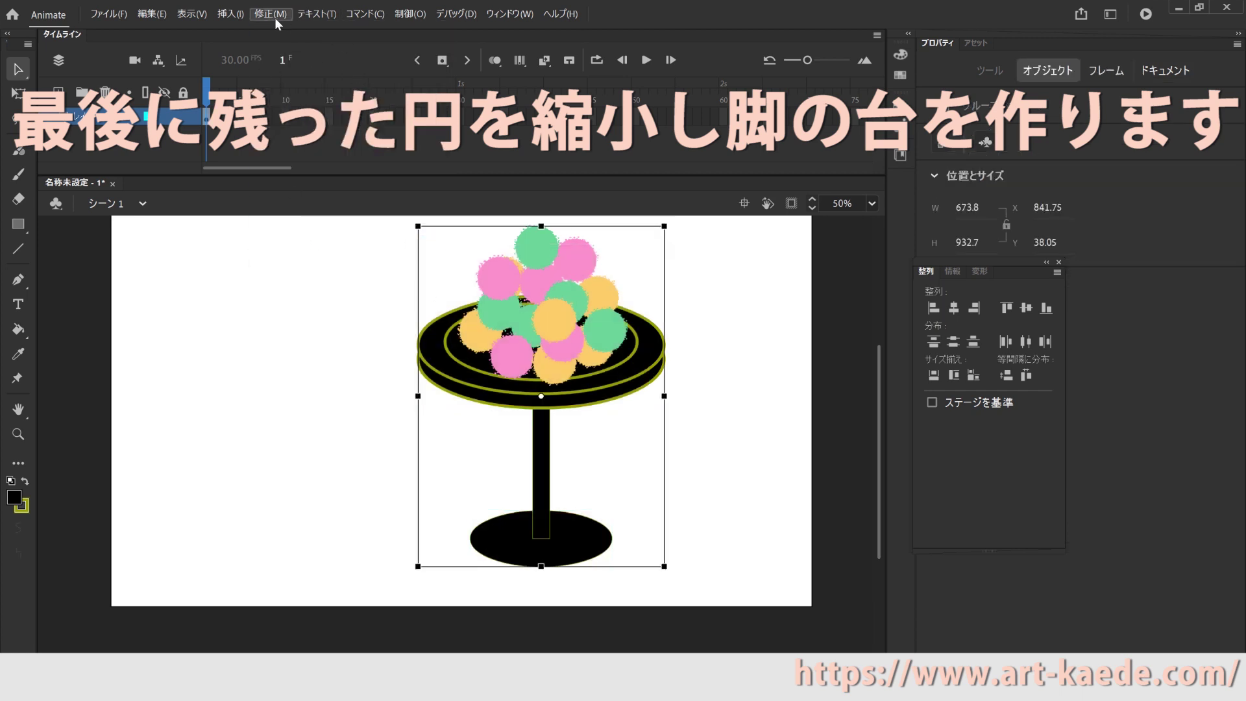
# Move the grouped plate to the left side of the stage, and place a pasted copy of it on the right side
pyautogui.moveTo(592, 367); pyautogui.dragTo(293, 377)
pyautogui.click(152, 13)
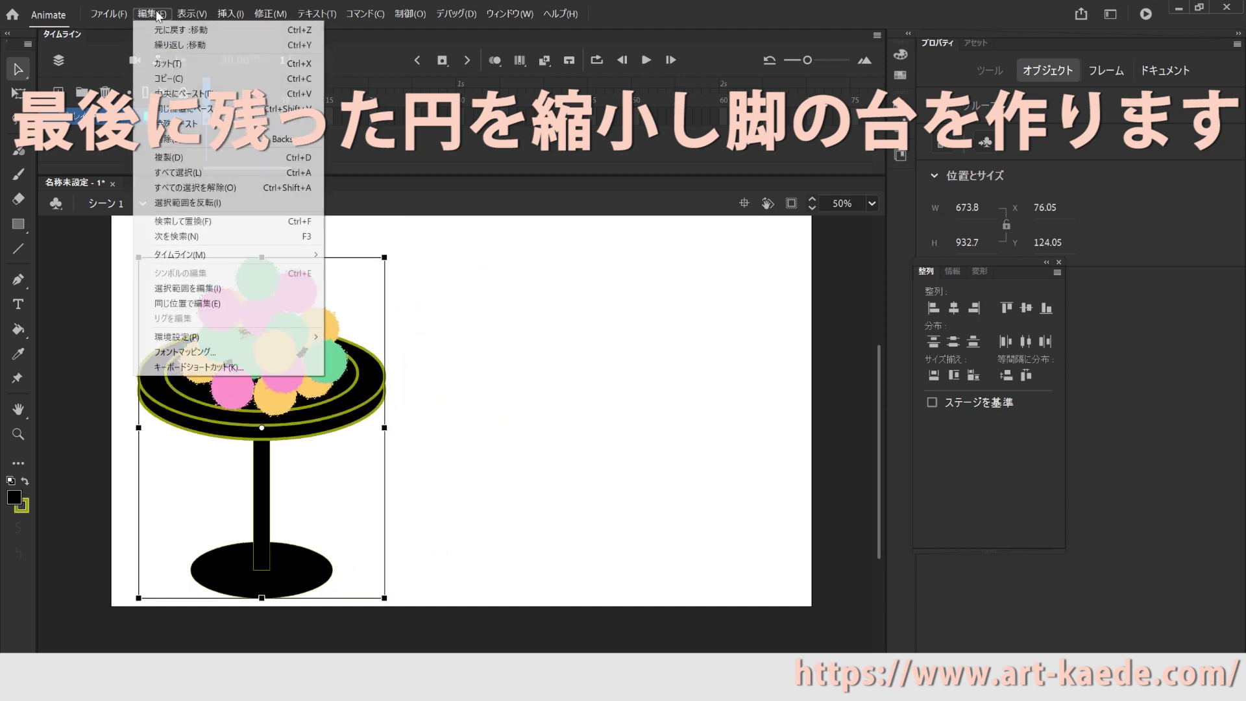
pyautogui.click(171, 79)
pyautogui.click(152, 14)
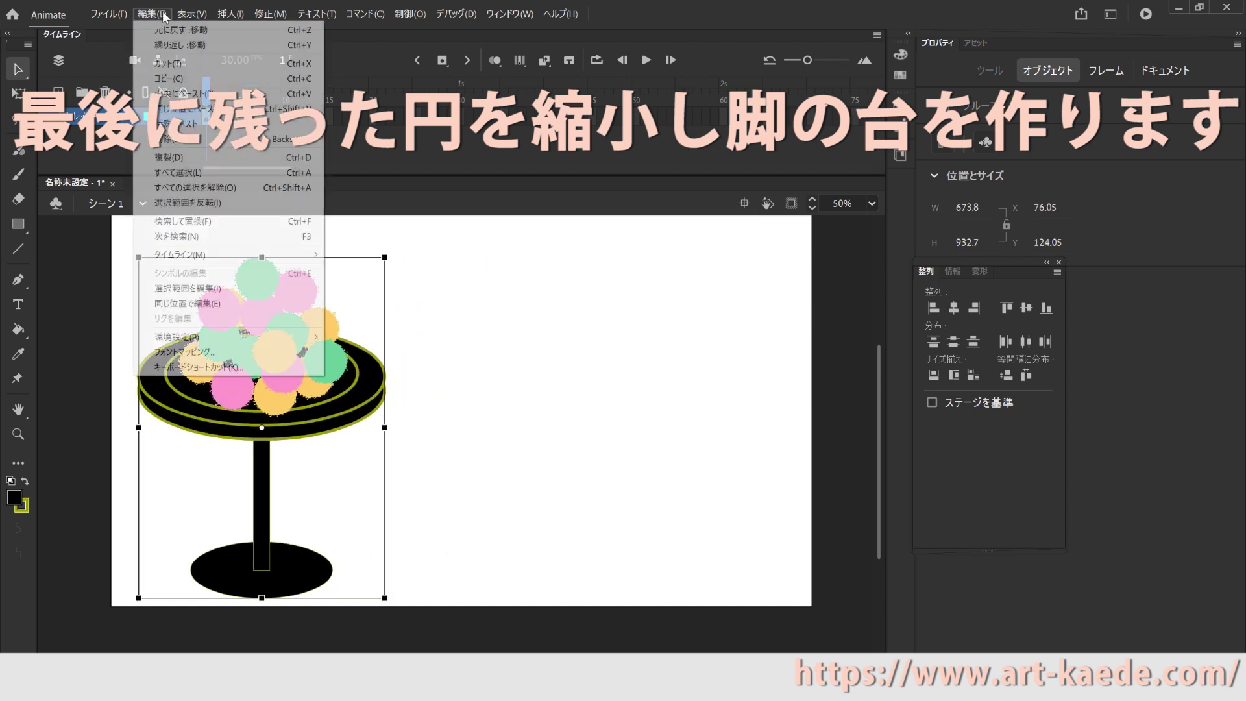
pyautogui.click(176, 93)
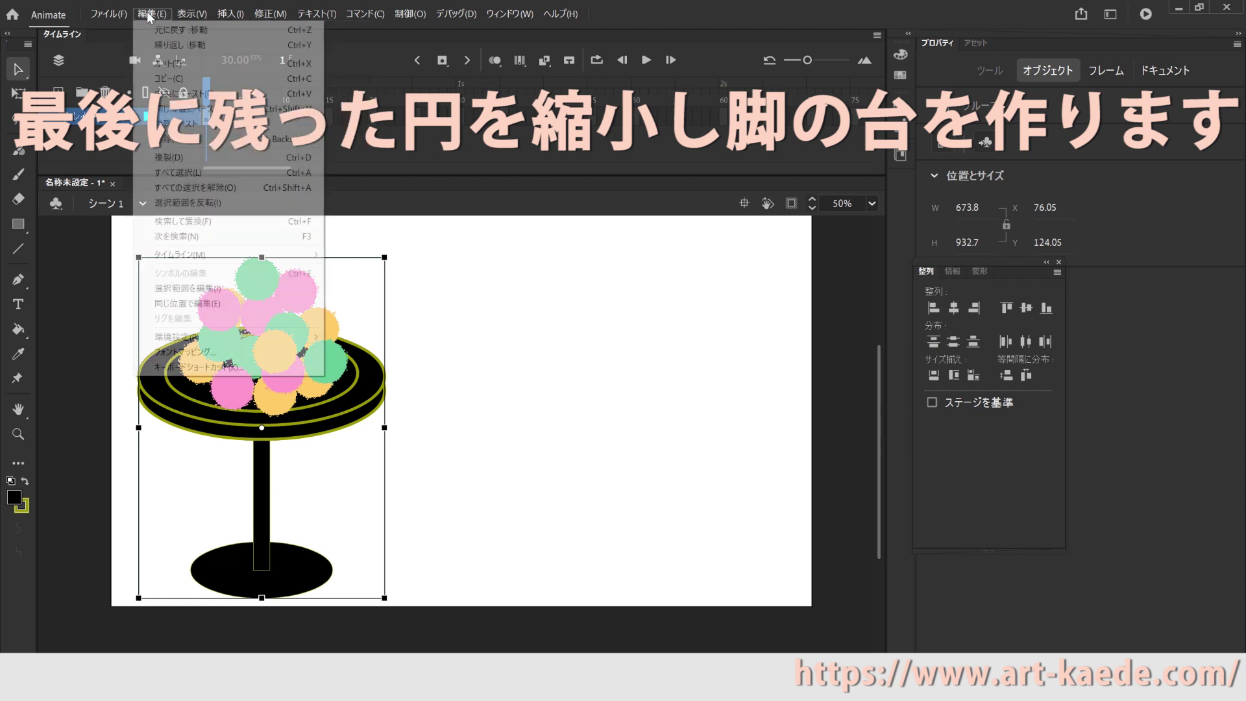
pyautogui.click(195, 109)
pyautogui.moveTo(316, 376); pyautogui.dragTo(730, 371)
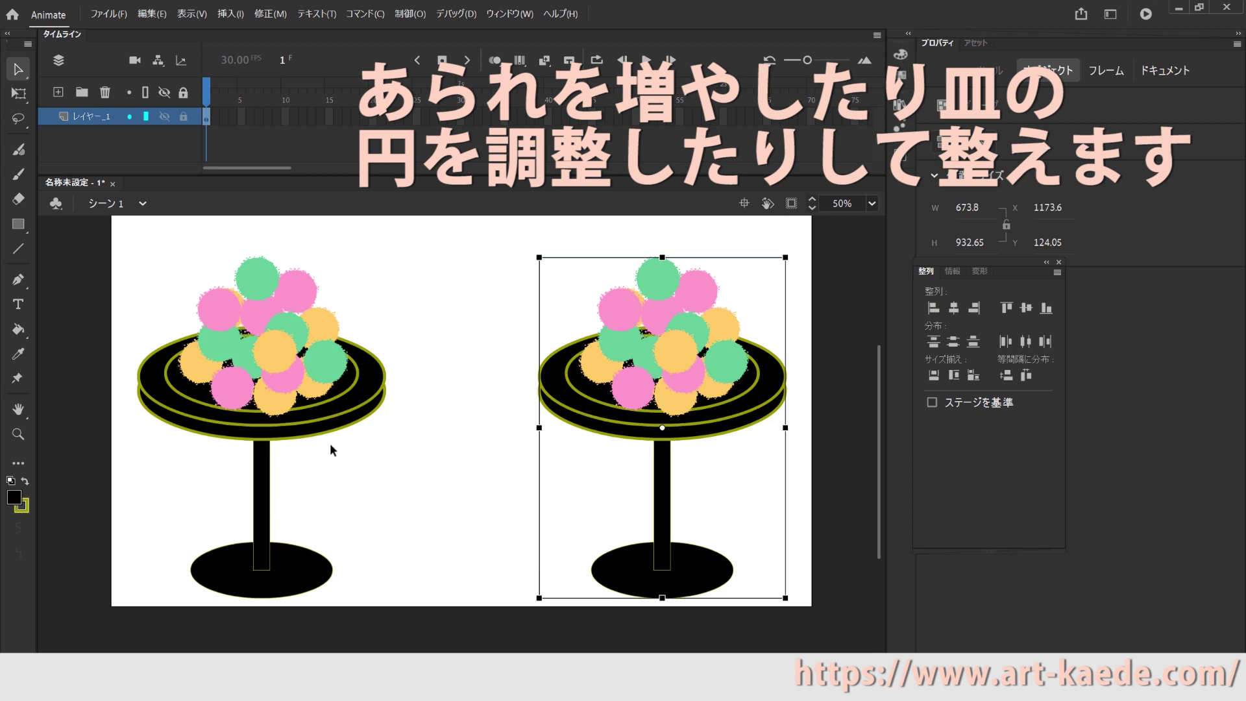
# Inside the left plate's nested groups, set the upper plate ellipse's outline thickness to 4
pyautogui.click(327, 416)
pyautogui.doubleClick(328, 417)
pyautogui.doubleClick(328, 416)
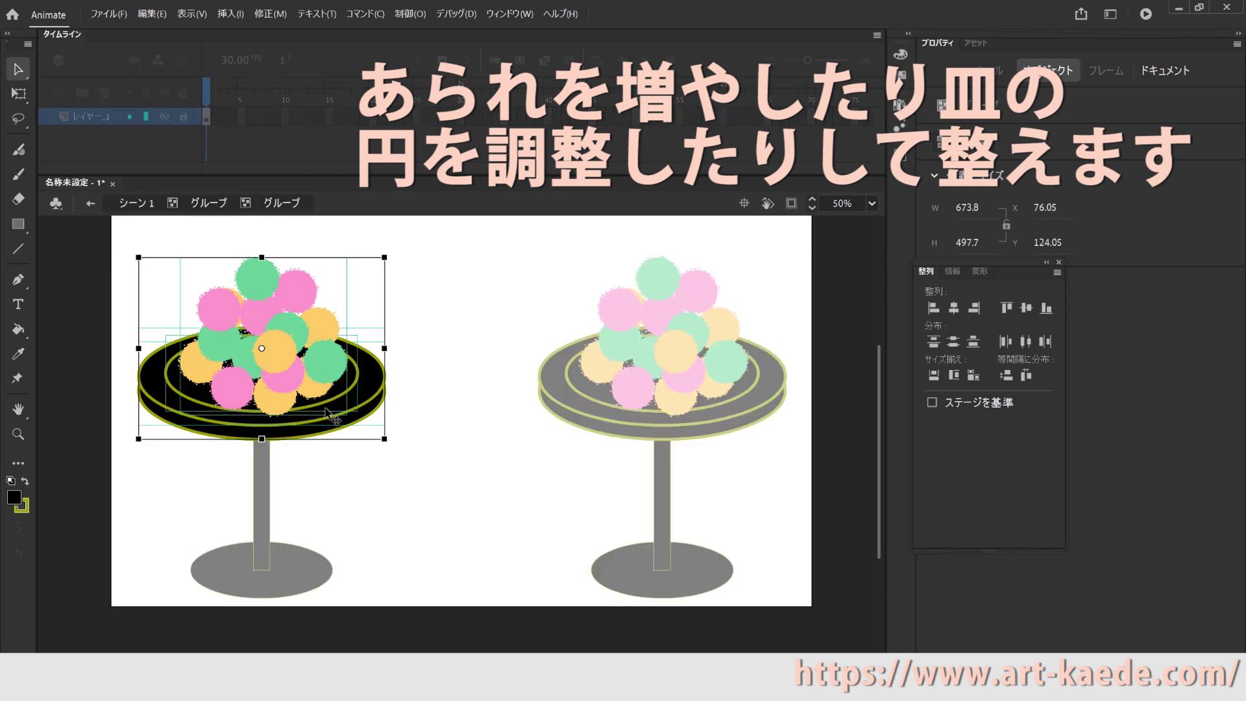
pyautogui.doubleClick(331, 413)
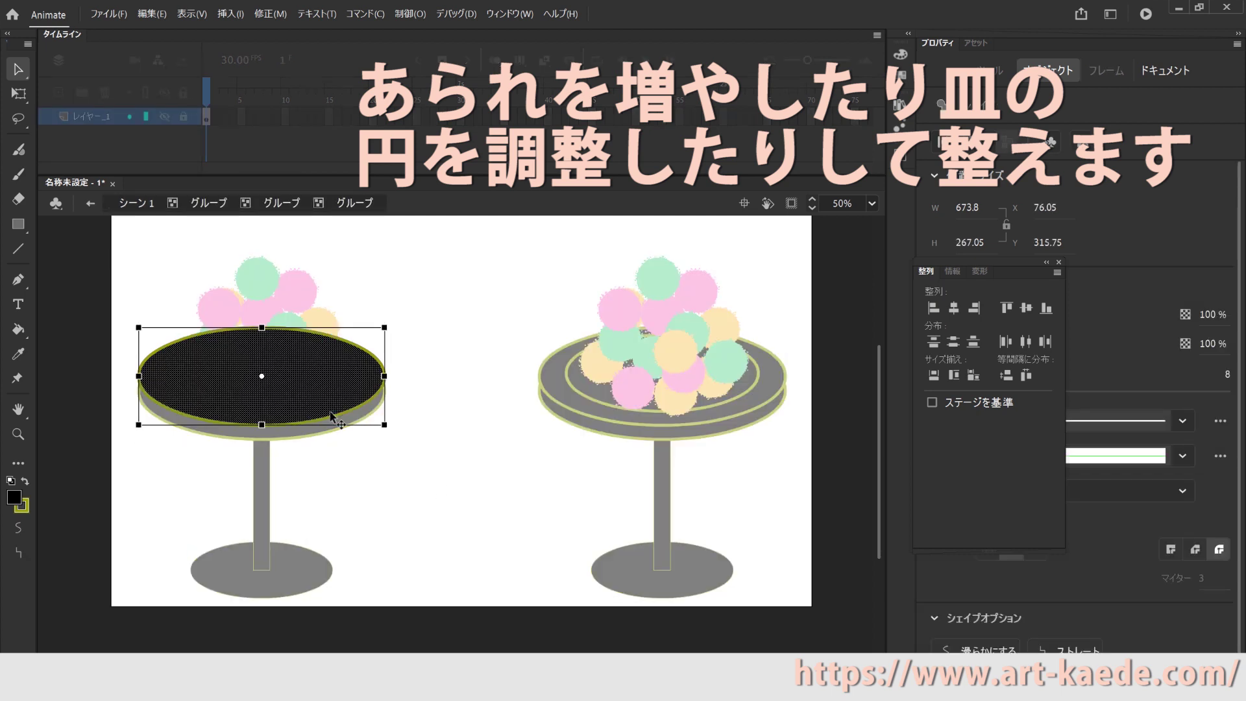
pyautogui.click(1059, 263)
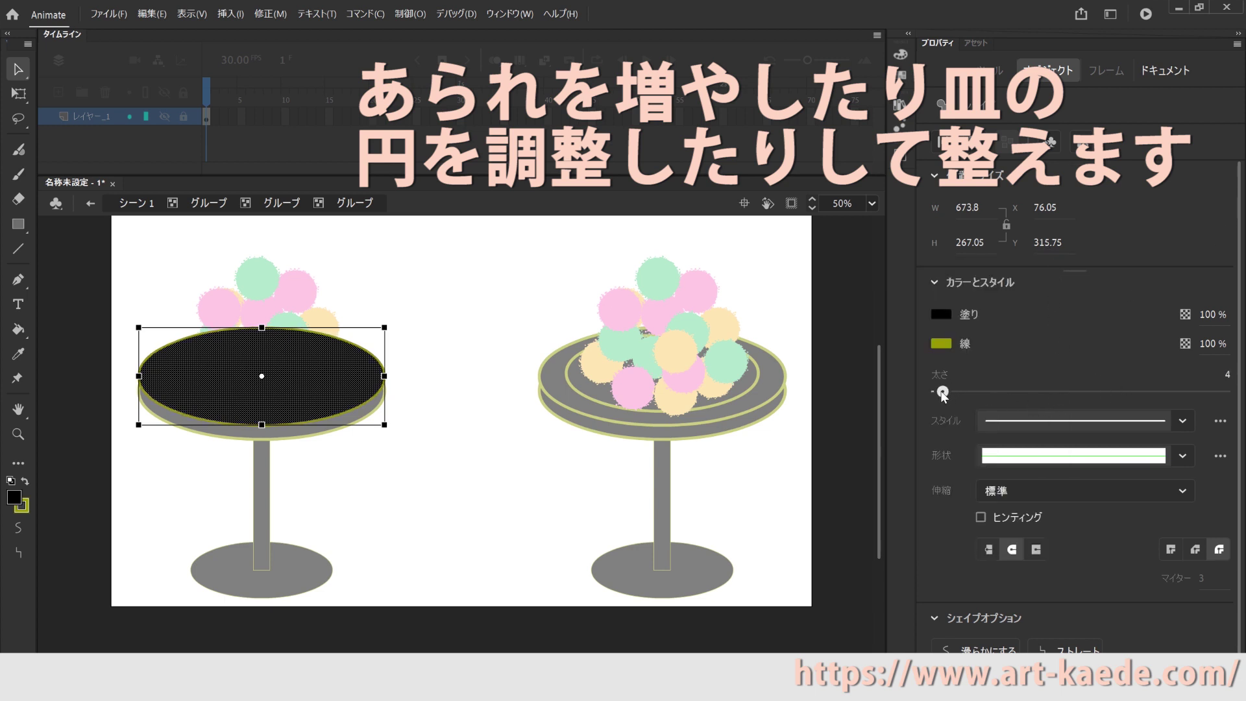
pyautogui.click(452, 496)
pyautogui.doubleClick(450, 496)
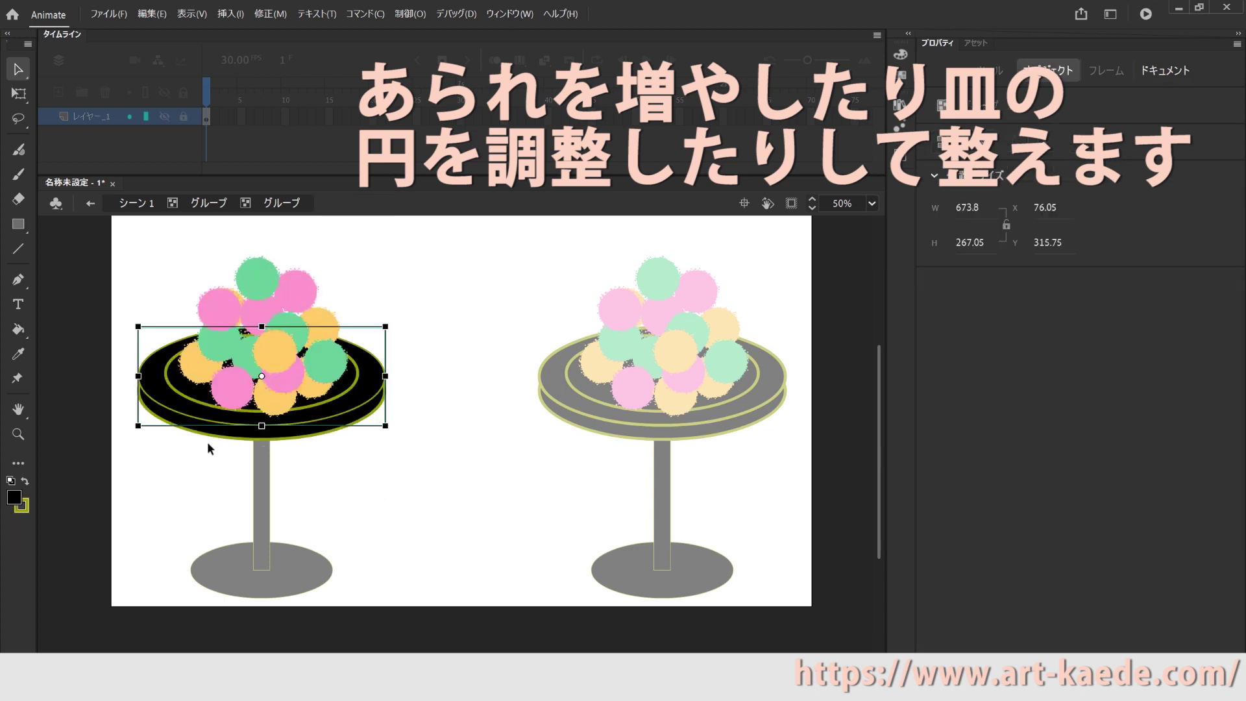
# Set the left plate's innermost ellipse outline thickness to 2 and return to the scene
pyautogui.doubleClick(183, 394)
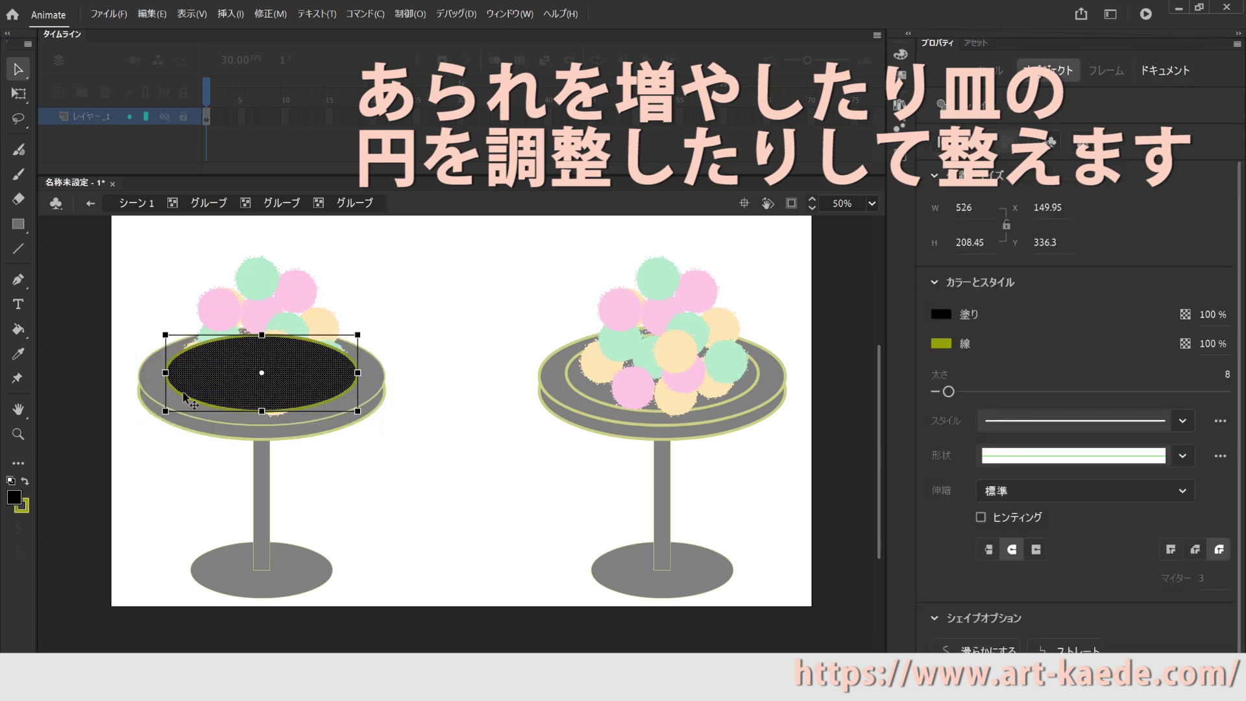
pyautogui.moveTo(946, 392); pyautogui.dragTo(938, 391)
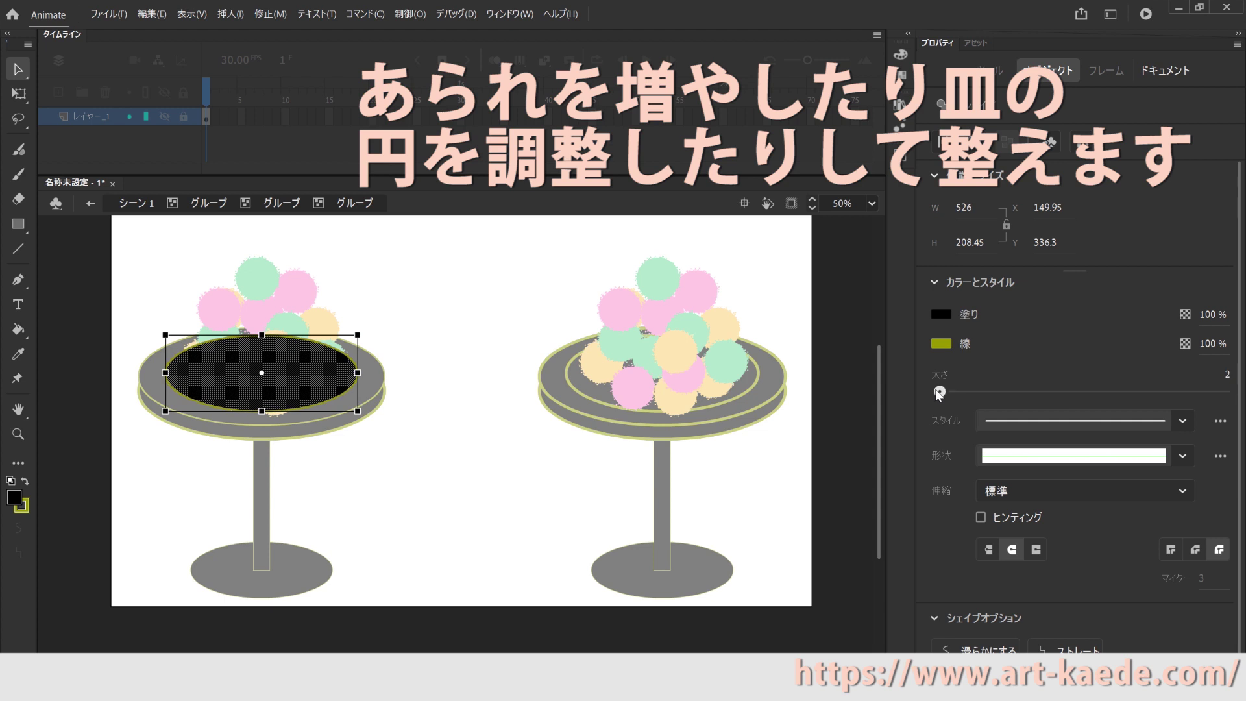
pyautogui.doubleClick(434, 480)
pyautogui.doubleClick(497, 485)
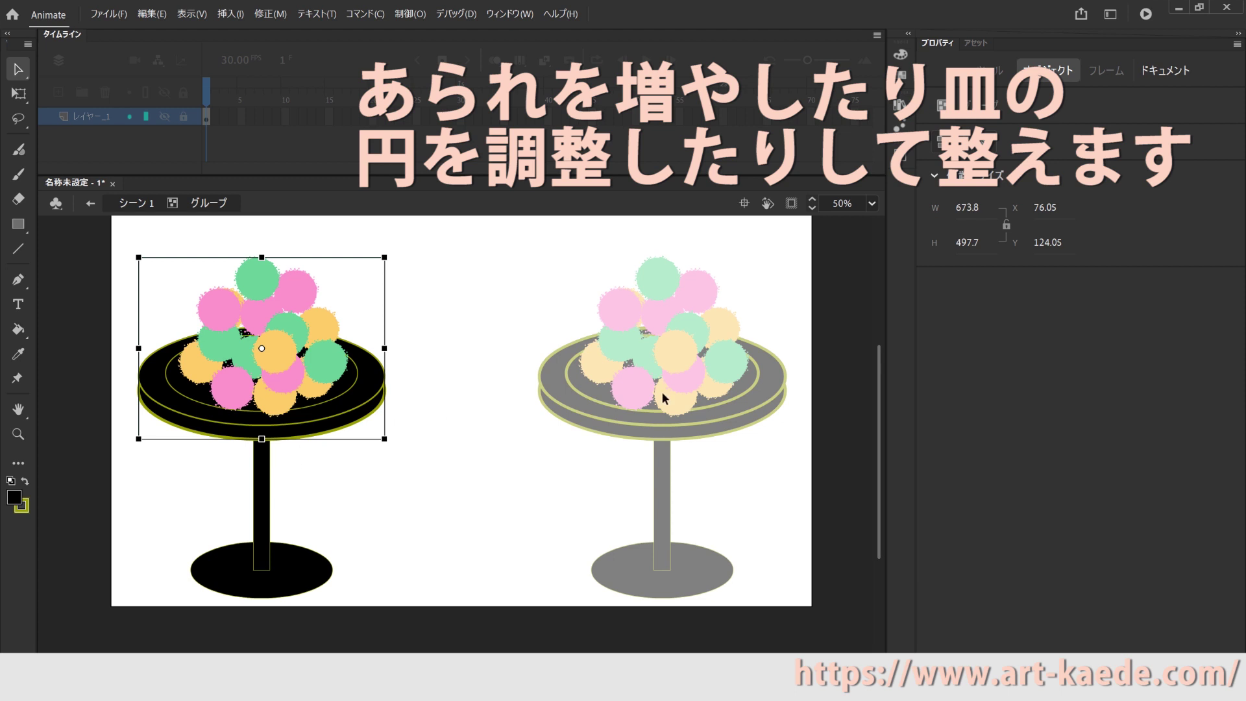
pyautogui.click(456, 391)
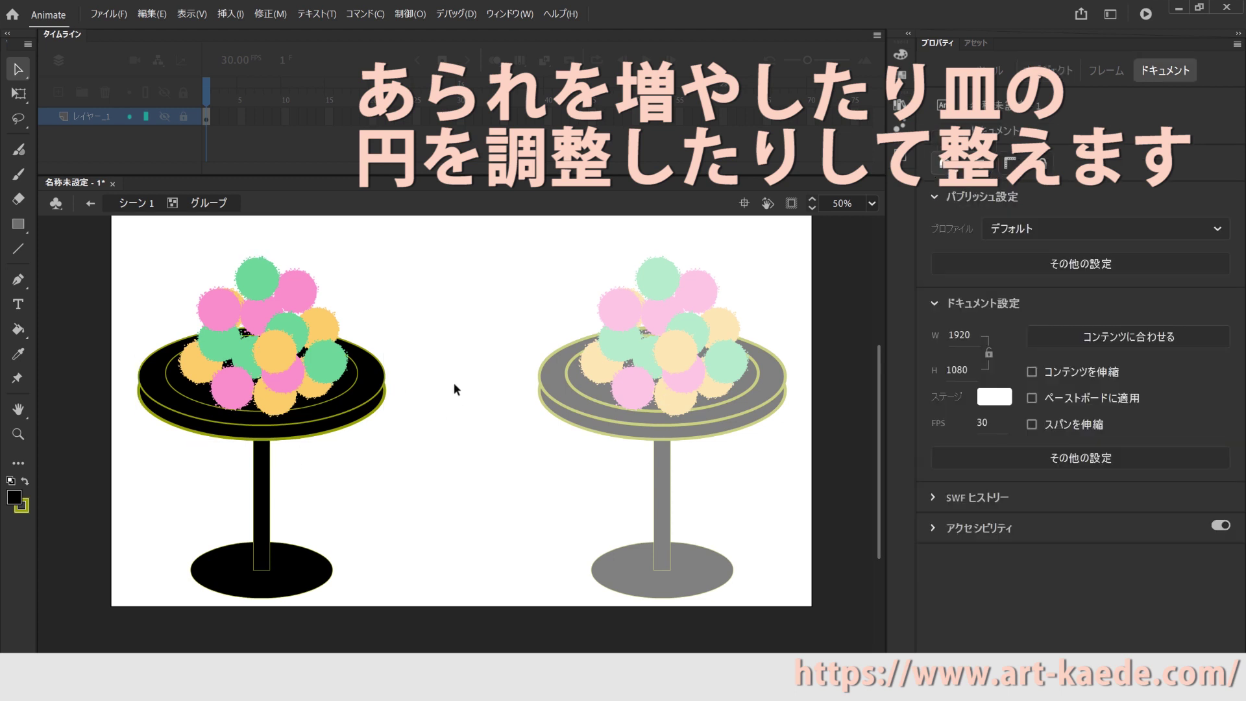
pyautogui.click(136, 203)
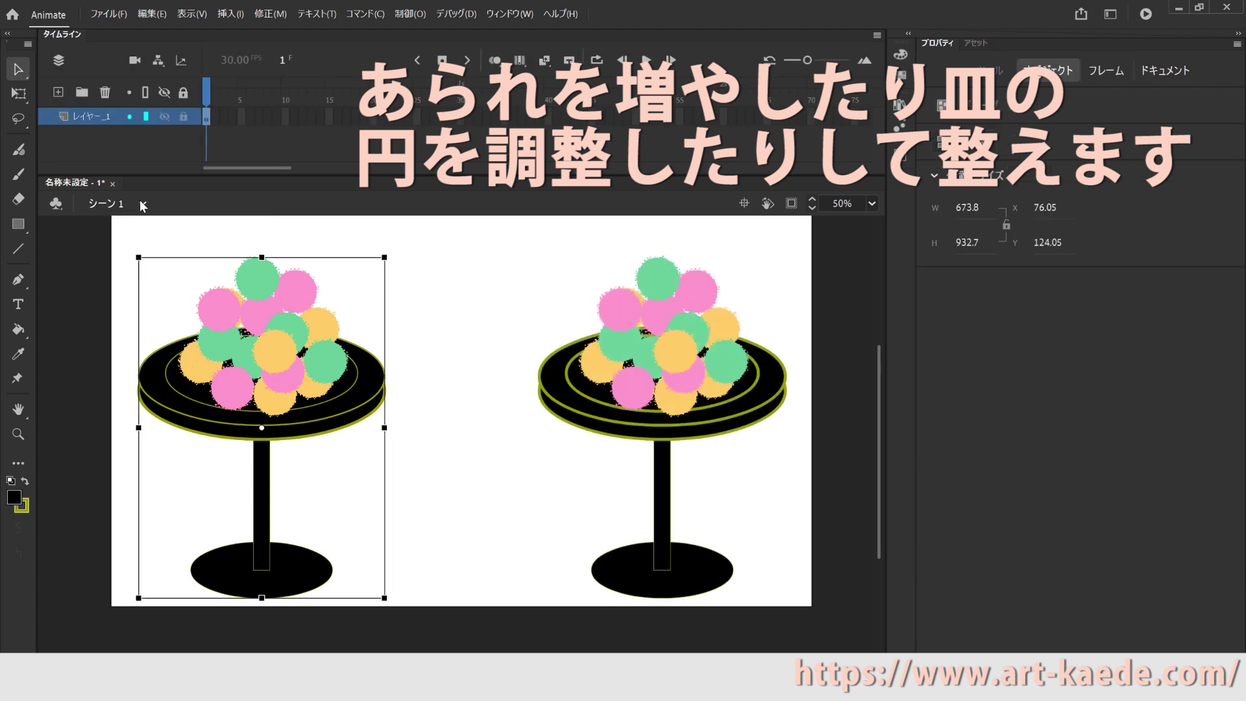
# Inside the left plate's groups, duplicate the arare heap in place and shift the copy left to about X 150
pyautogui.doubleClick(270, 333)
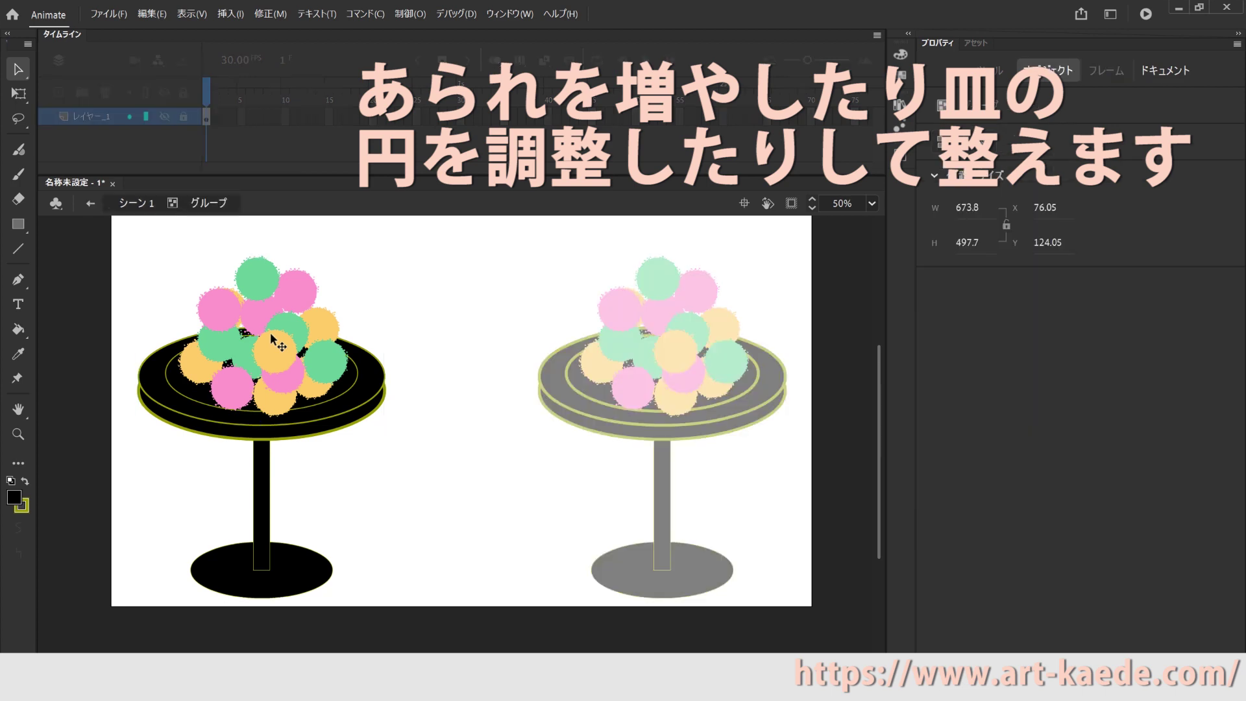
pyautogui.doubleClick(270, 332)
pyautogui.click(270, 332)
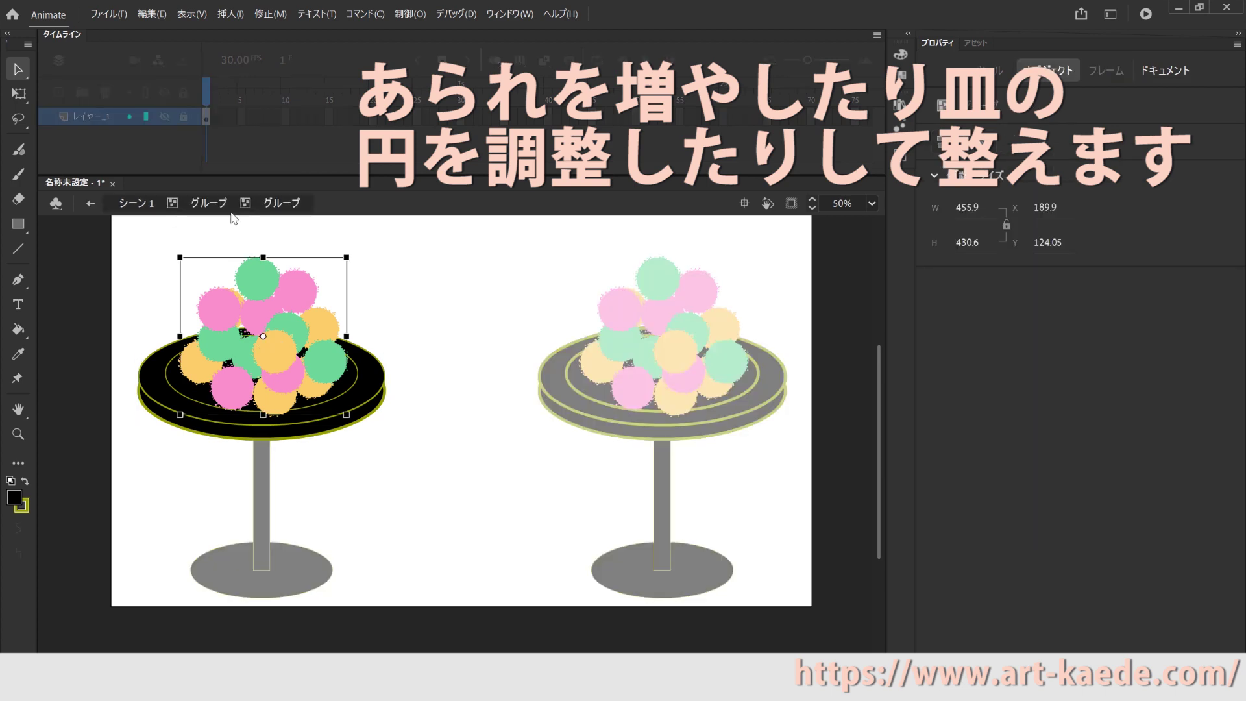
pyautogui.click(152, 14)
pyautogui.click(170, 78)
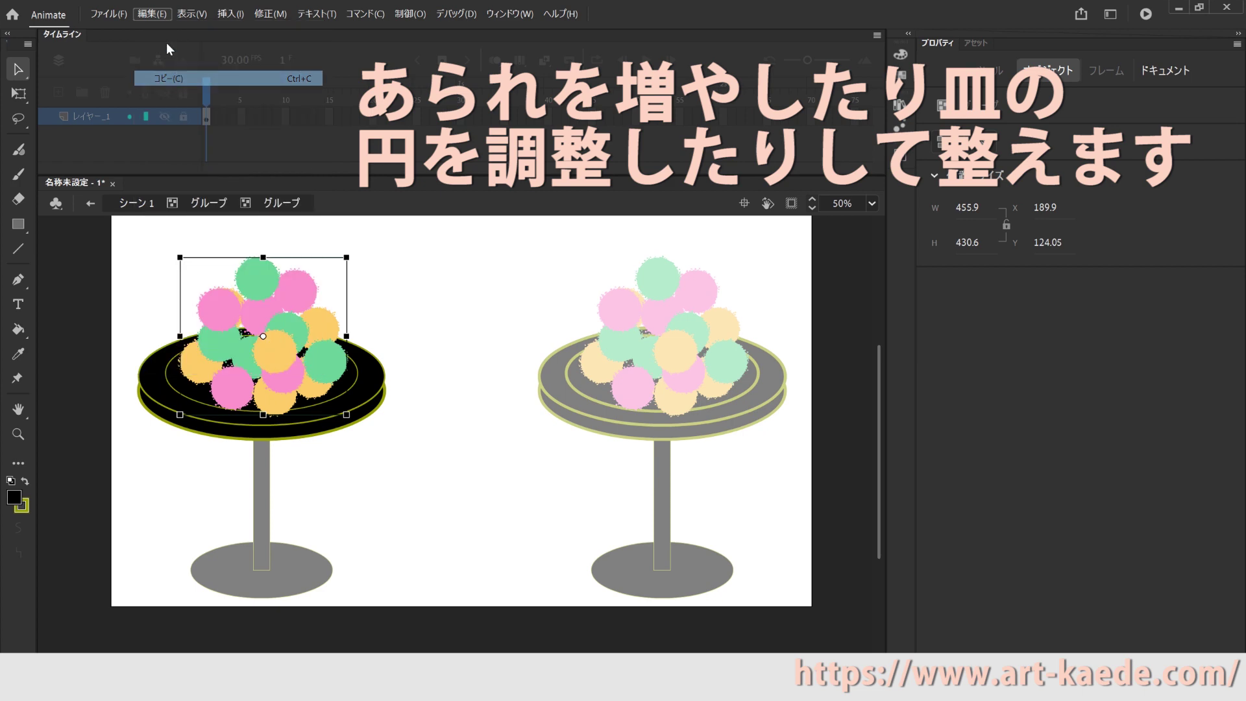
pyautogui.click(160, 15)
pyautogui.click(192, 108)
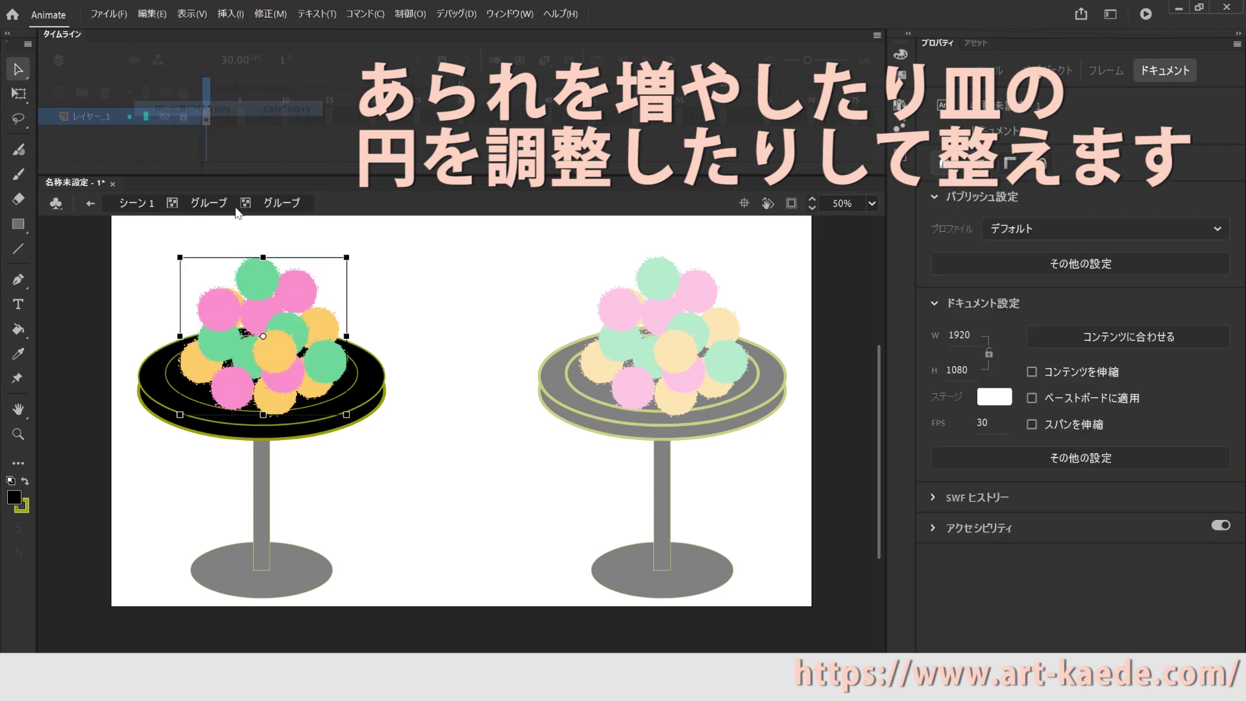
pyautogui.moveTo(272, 332); pyautogui.dragTo(255, 324)
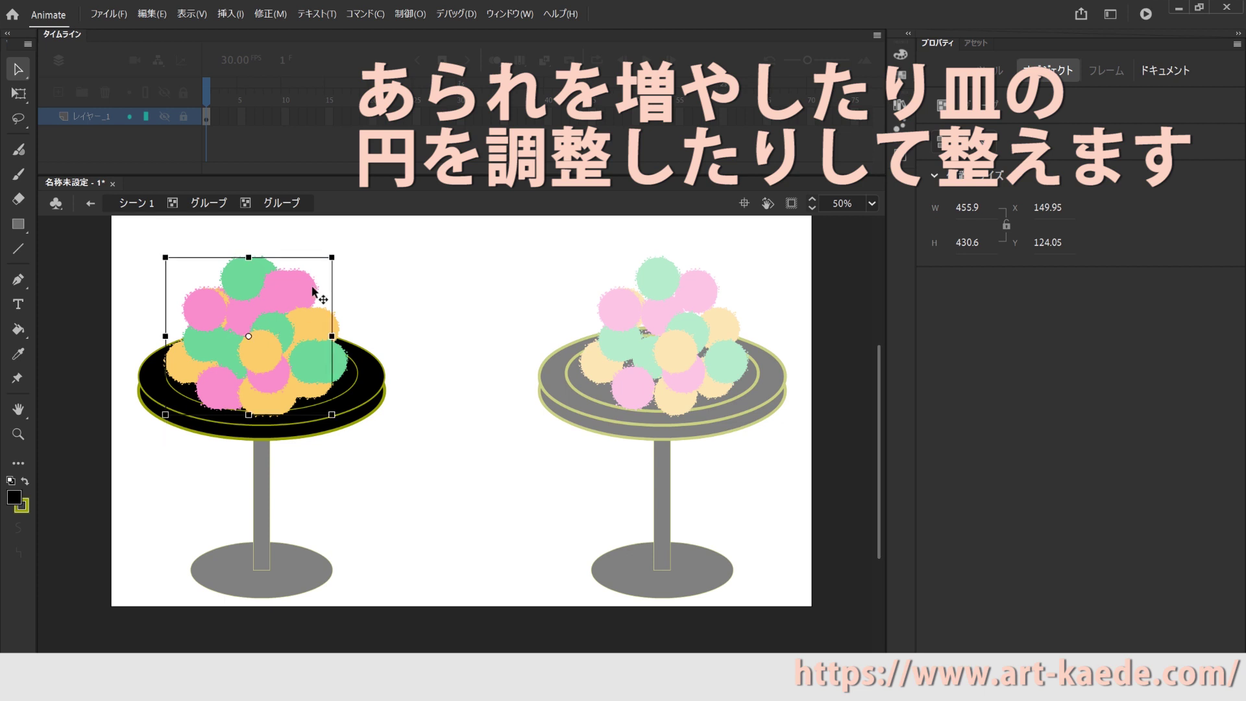
# Flip the duplicated arare heap horizontally
pyautogui.click(271, 14)
pyautogui.moveTo(348, 200)
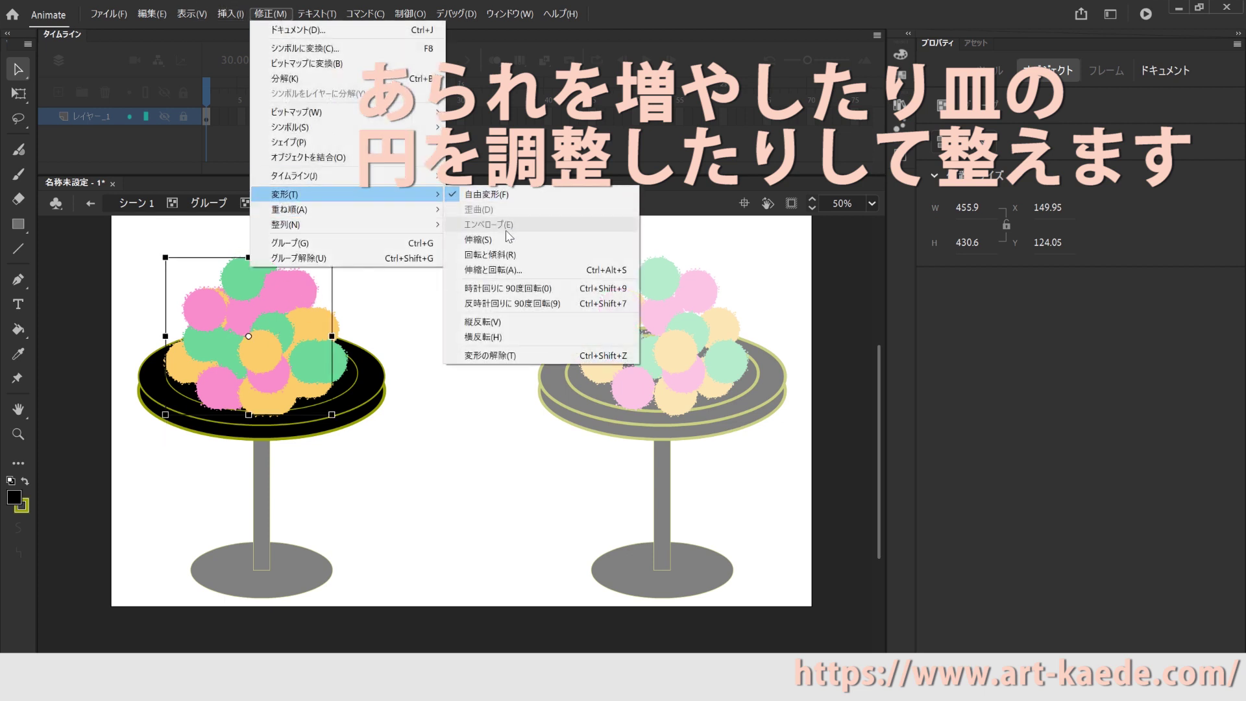
pyautogui.click(509, 337)
pyautogui.click(433, 341)
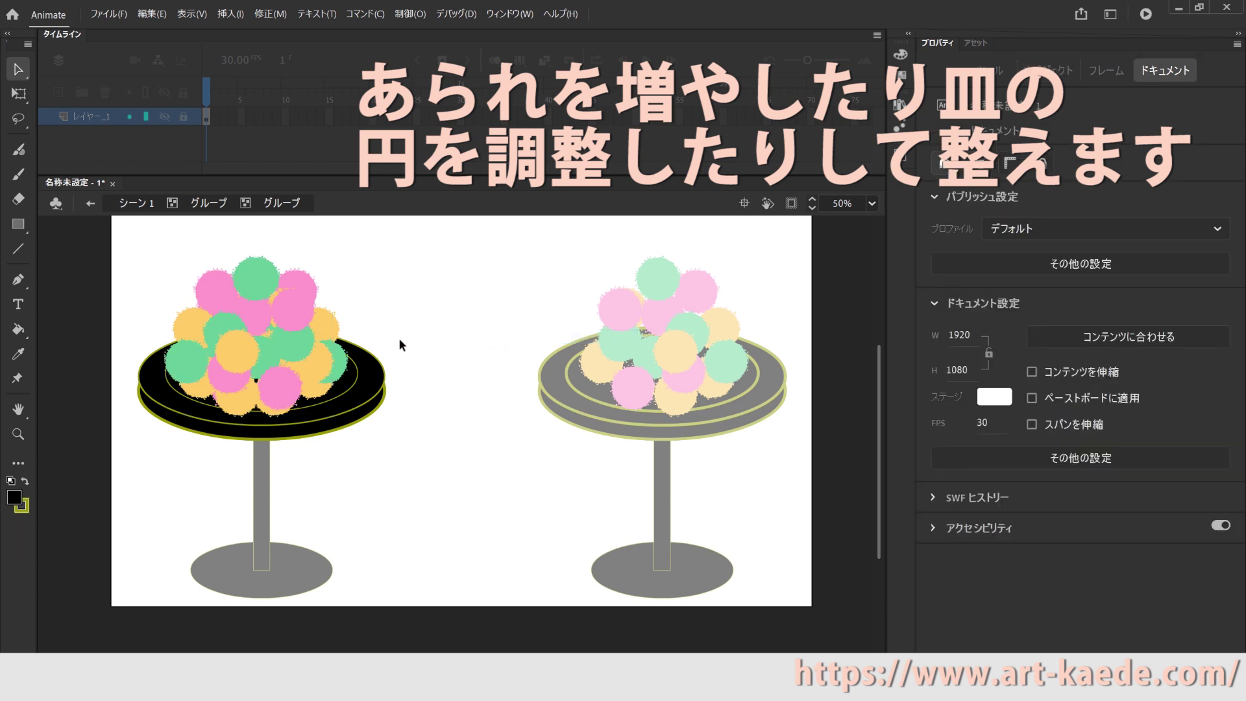
# Shift the original arare heap slightly right to about X 210 and return to the scene
pyautogui.click(335, 322)
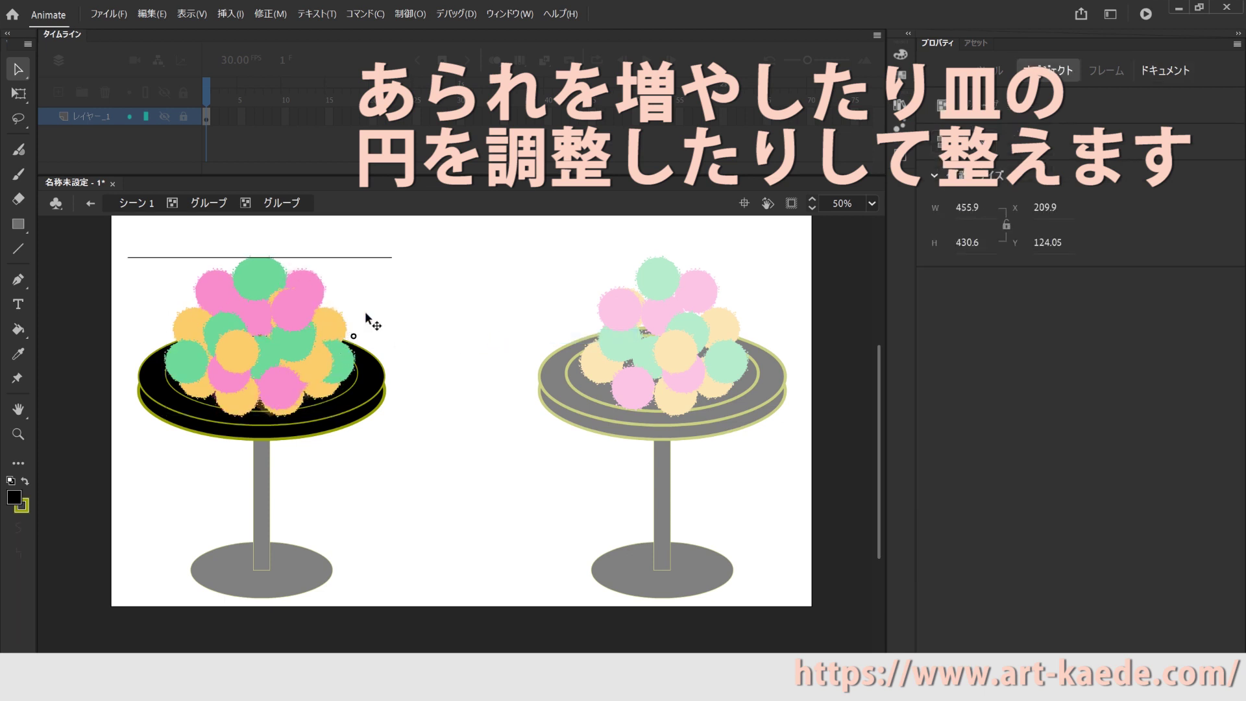
pyautogui.click(393, 313)
pyautogui.doubleClick(394, 313)
pyautogui.doubleClick(393, 314)
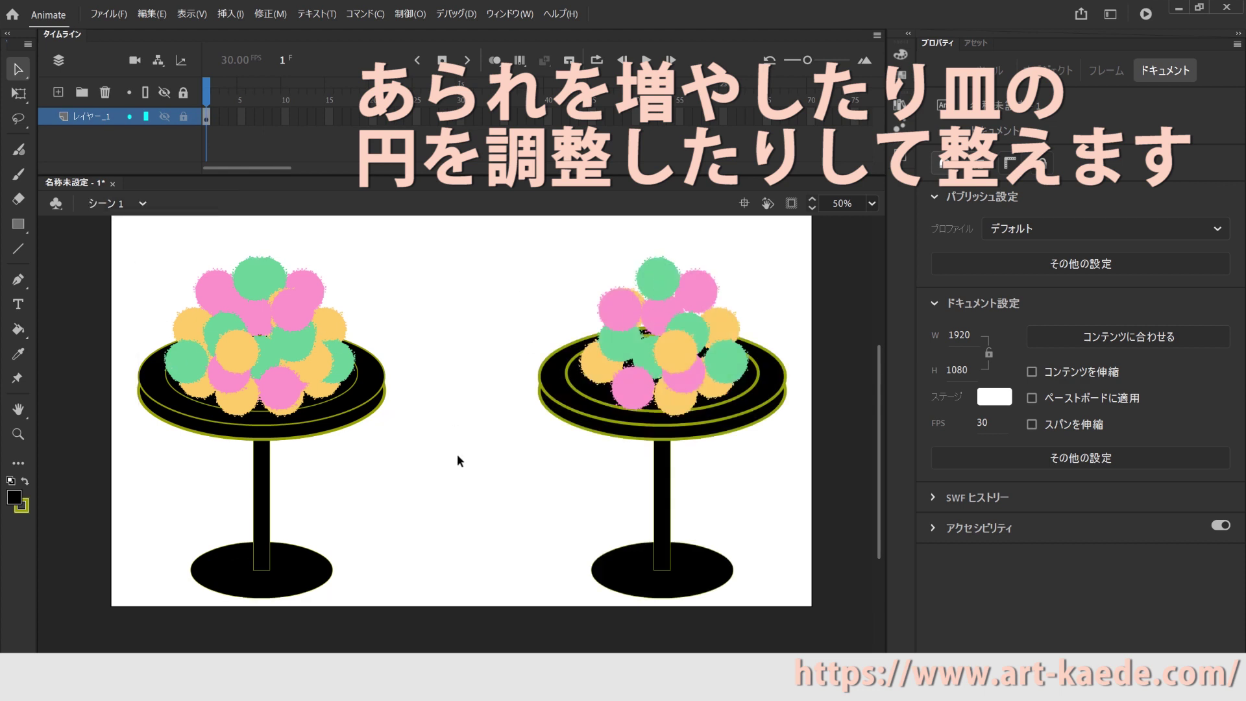
# Delete the old plate copy on the right and replace it with a duplicate of the updated left plate at about X 1136
pyautogui.moveTo(753, 610); pyautogui.dragTo(529, 236)
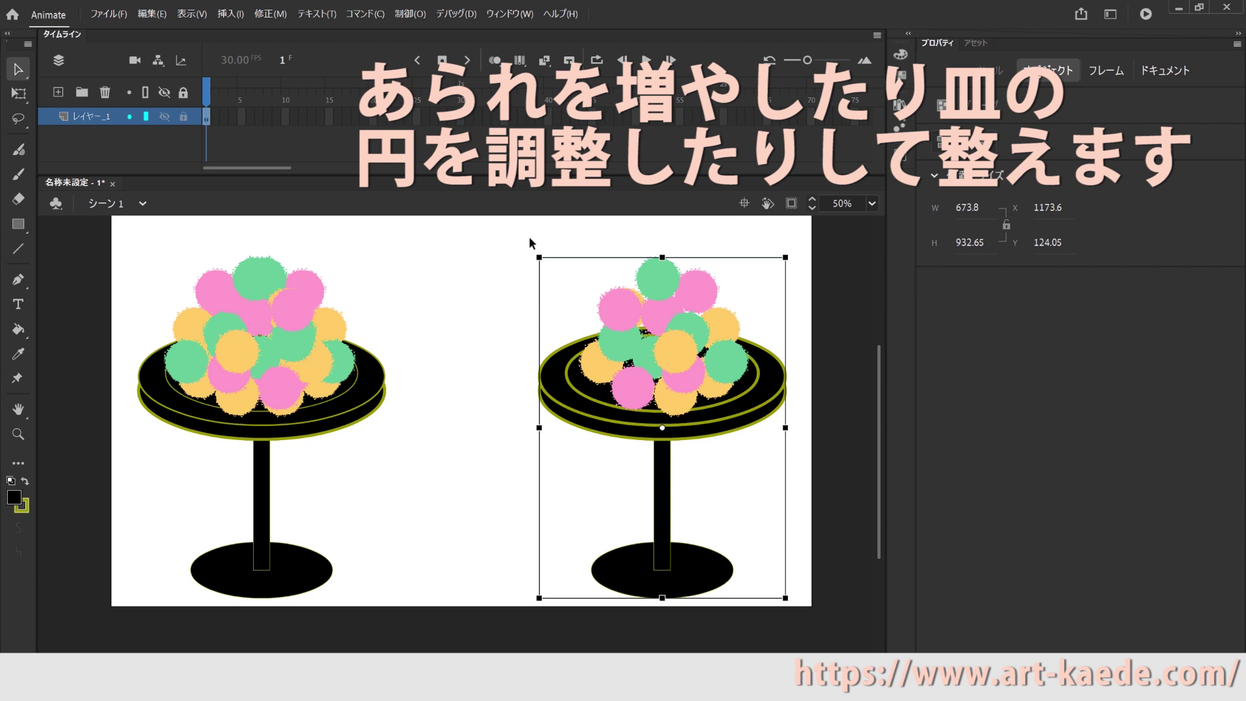
pyautogui.press('Delete')
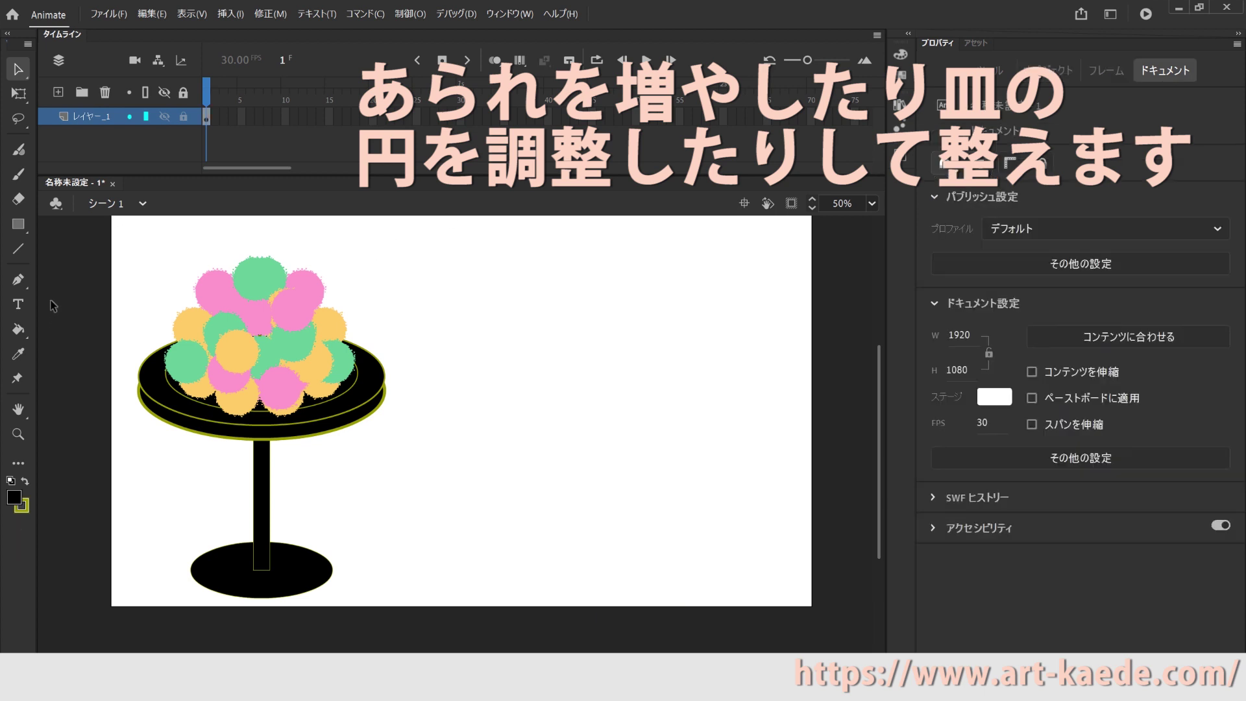
pyautogui.moveTo(125, 247); pyautogui.dragTo(446, 654)
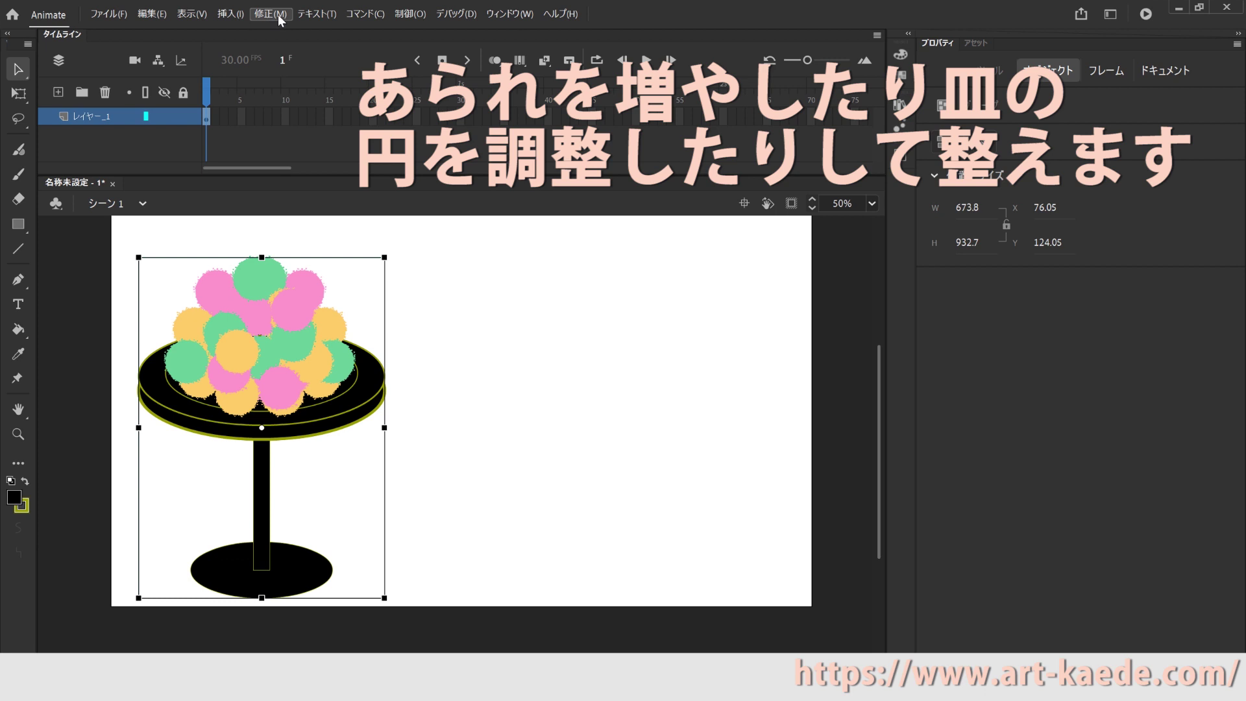
pyautogui.click(151, 14)
pyautogui.click(170, 80)
pyautogui.click(148, 14)
pyautogui.click(170, 111)
pyautogui.moveTo(300, 413); pyautogui.dragTo(736, 415)
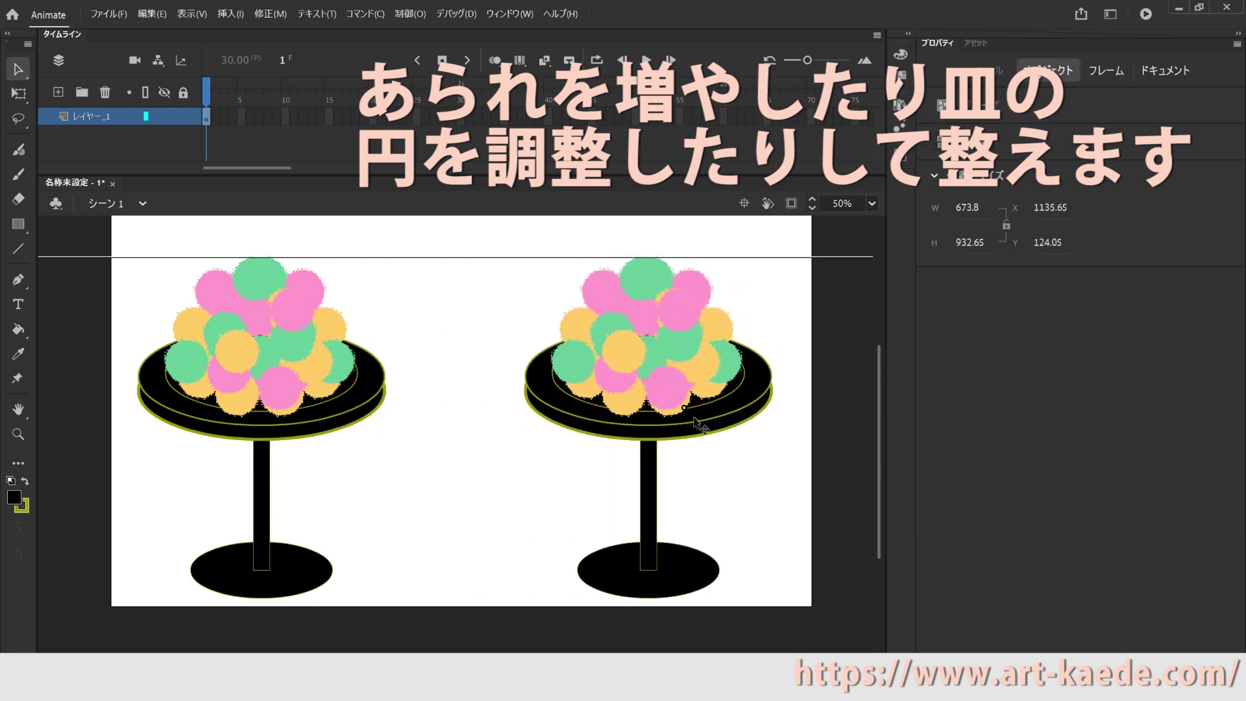
pyautogui.click(746, 506)
# Select both plates and scale them down together to about 550 × 761 px each
pyautogui.scroll(2, 746, 505)
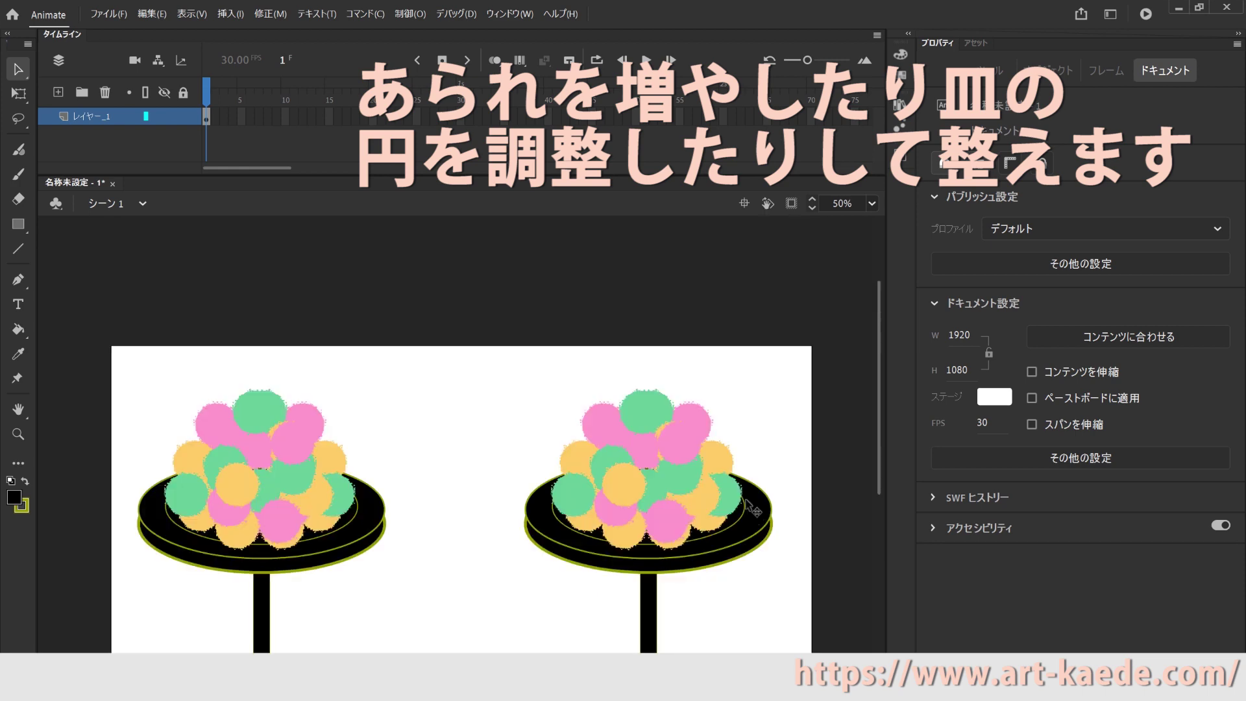
pyautogui.scroll(-3, 749, 503)
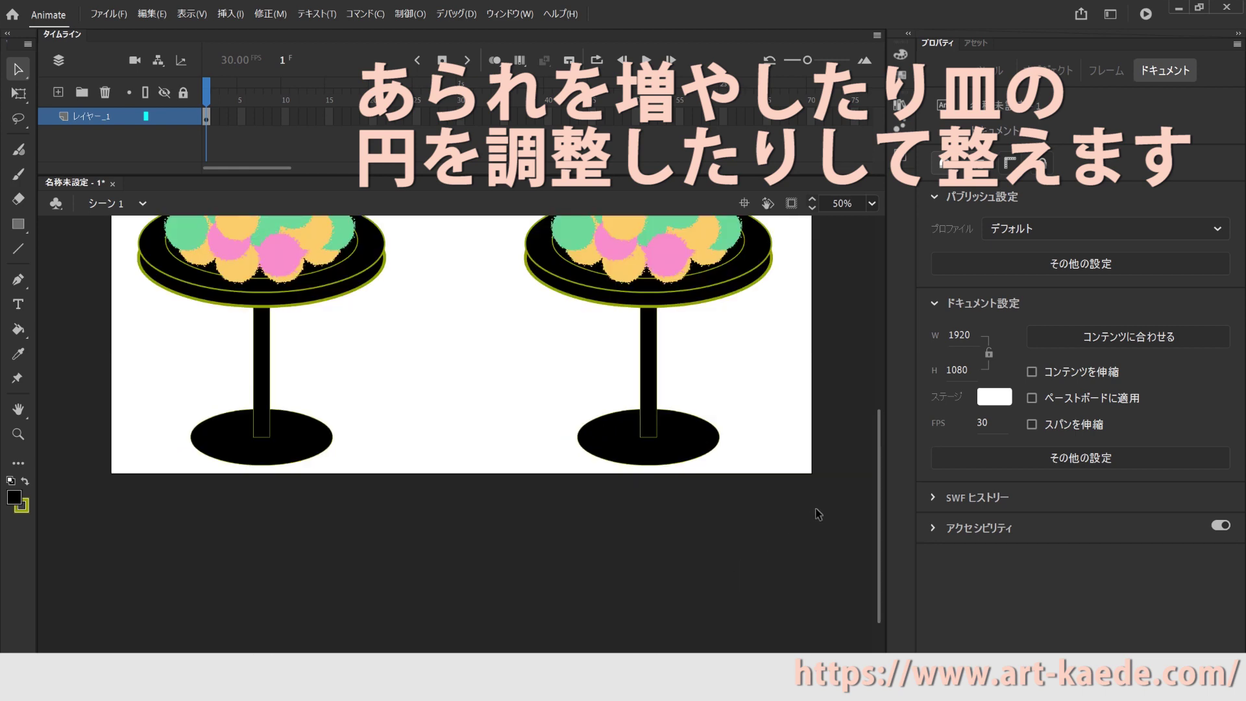
pyautogui.scroll(2, 818, 514)
pyautogui.moveTo(774, 608); pyautogui.dragTo(64, 227)
pyautogui.click(270, 14)
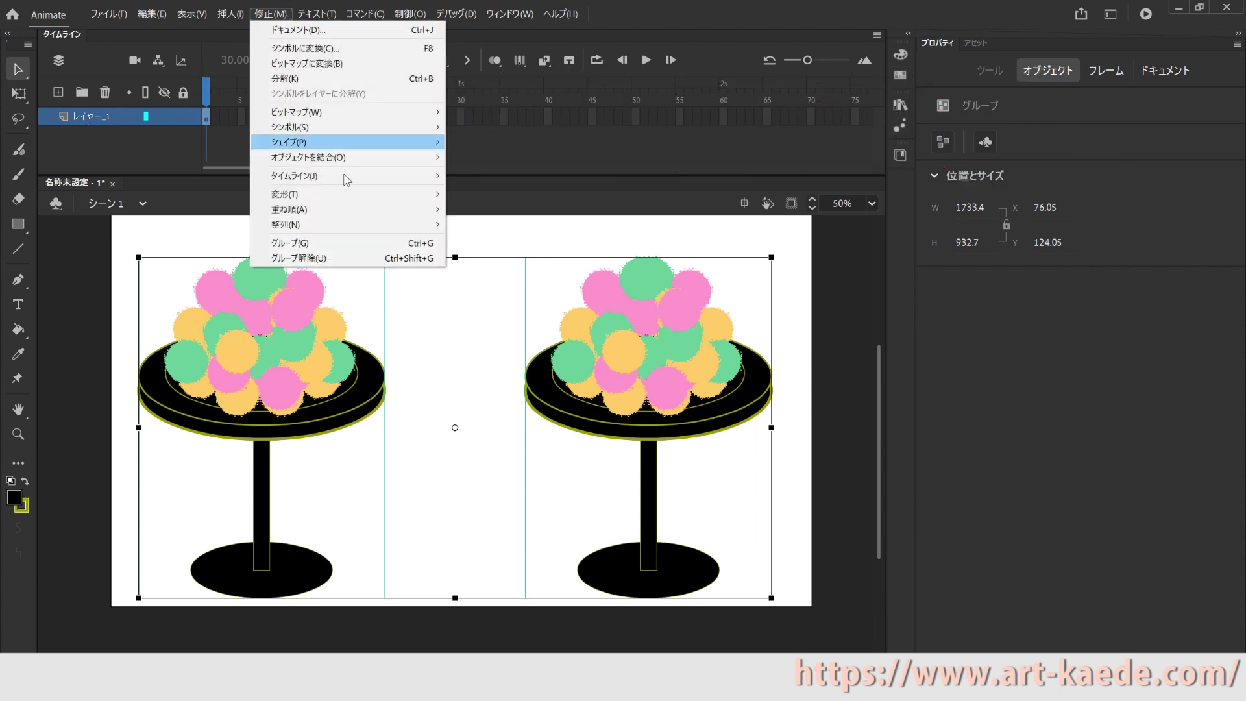
pyautogui.moveTo(356, 195)
pyautogui.click(493, 254)
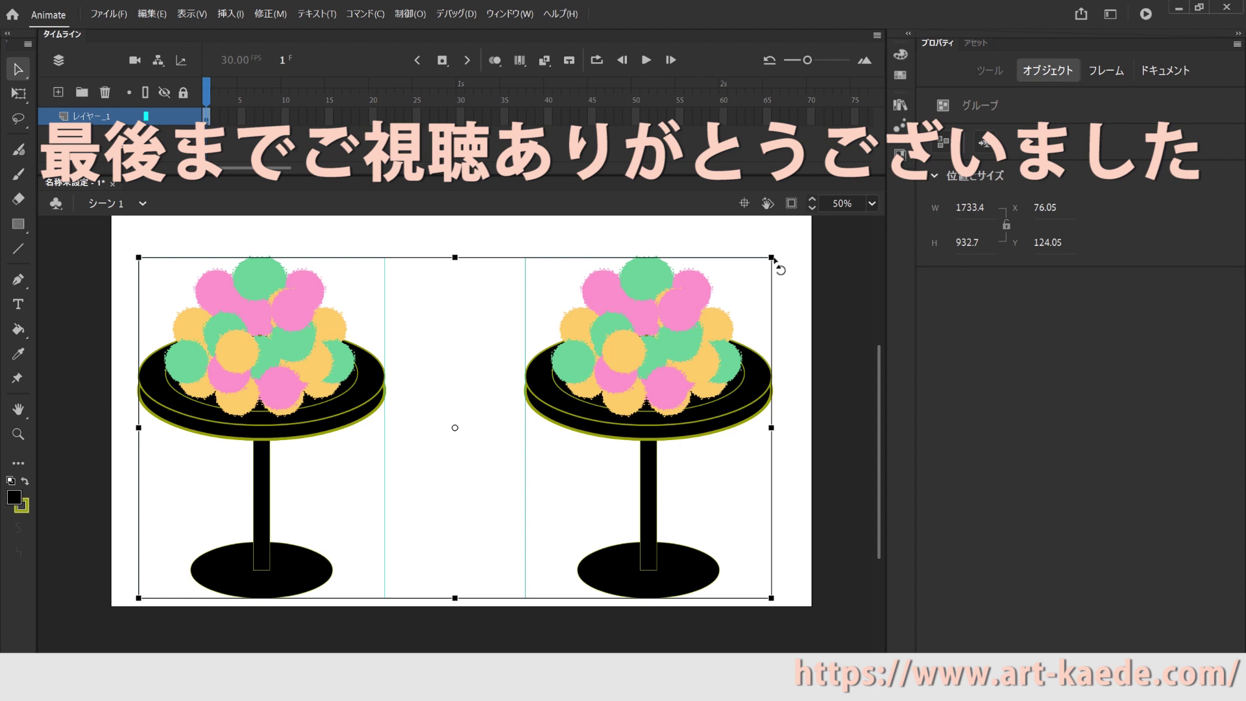
pyautogui.click(270, 14)
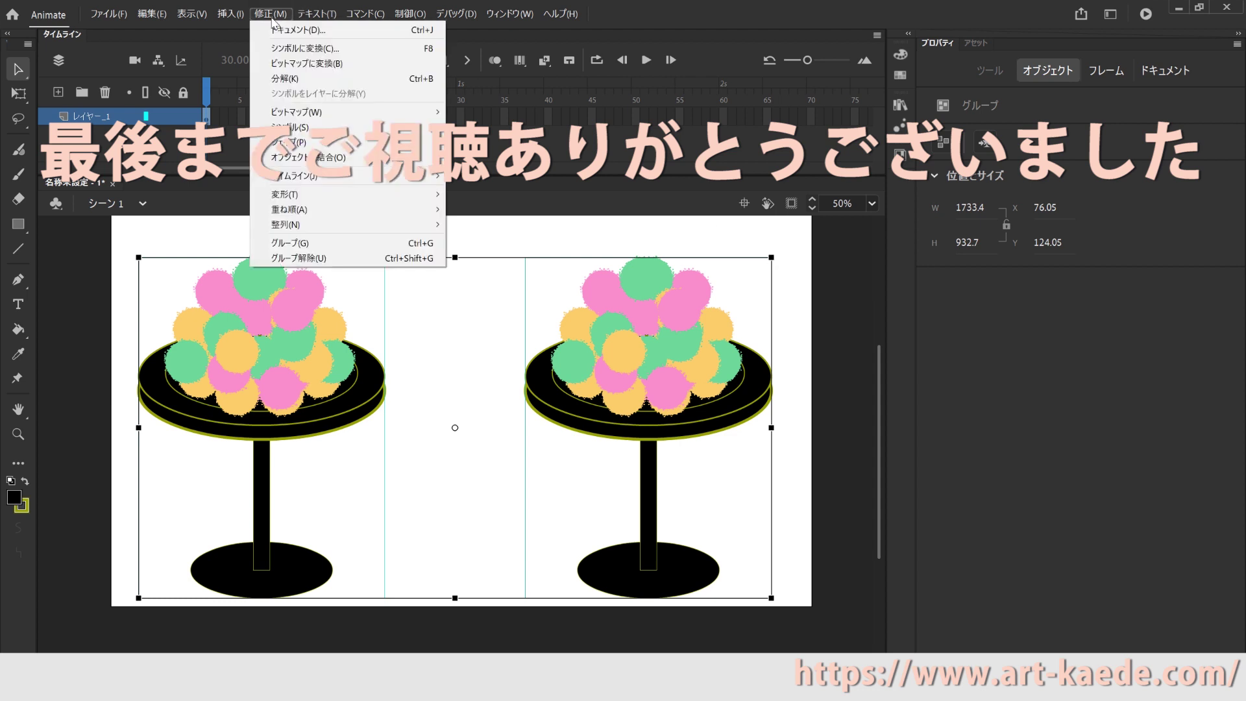
pyautogui.moveTo(309, 196)
pyautogui.click(488, 238)
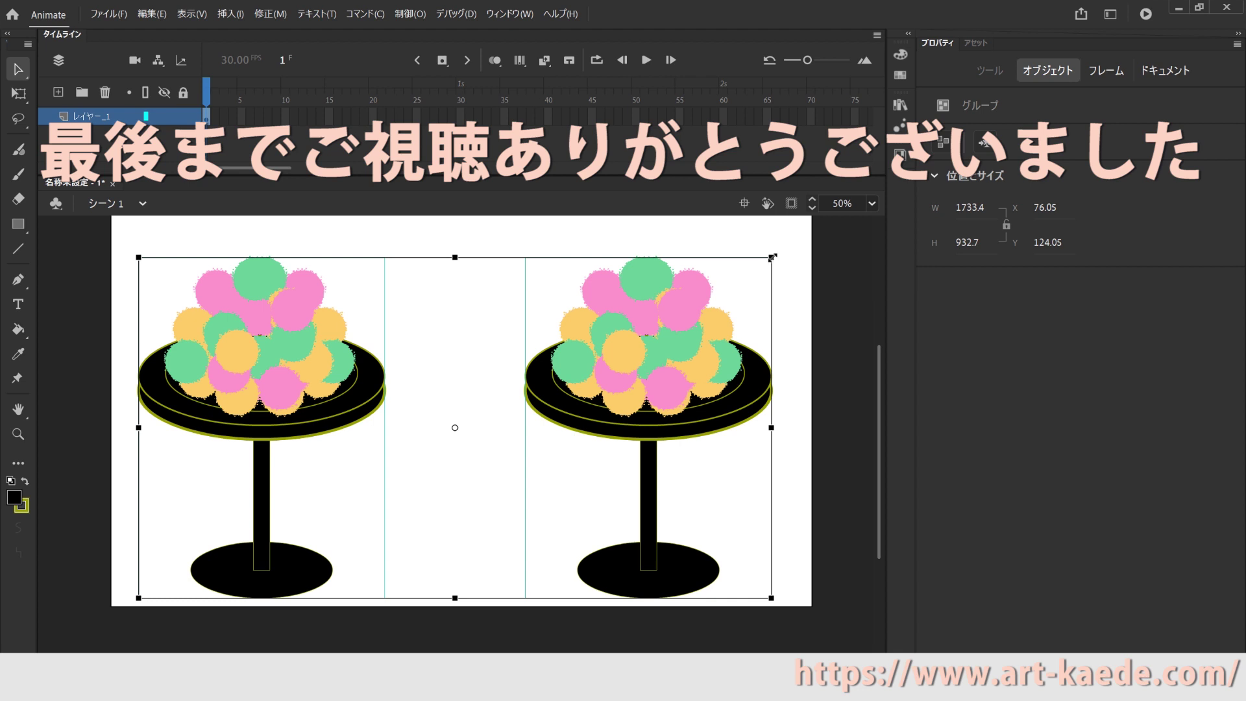
pyautogui.moveTo(761, 267); pyautogui.dragTo(729, 281)
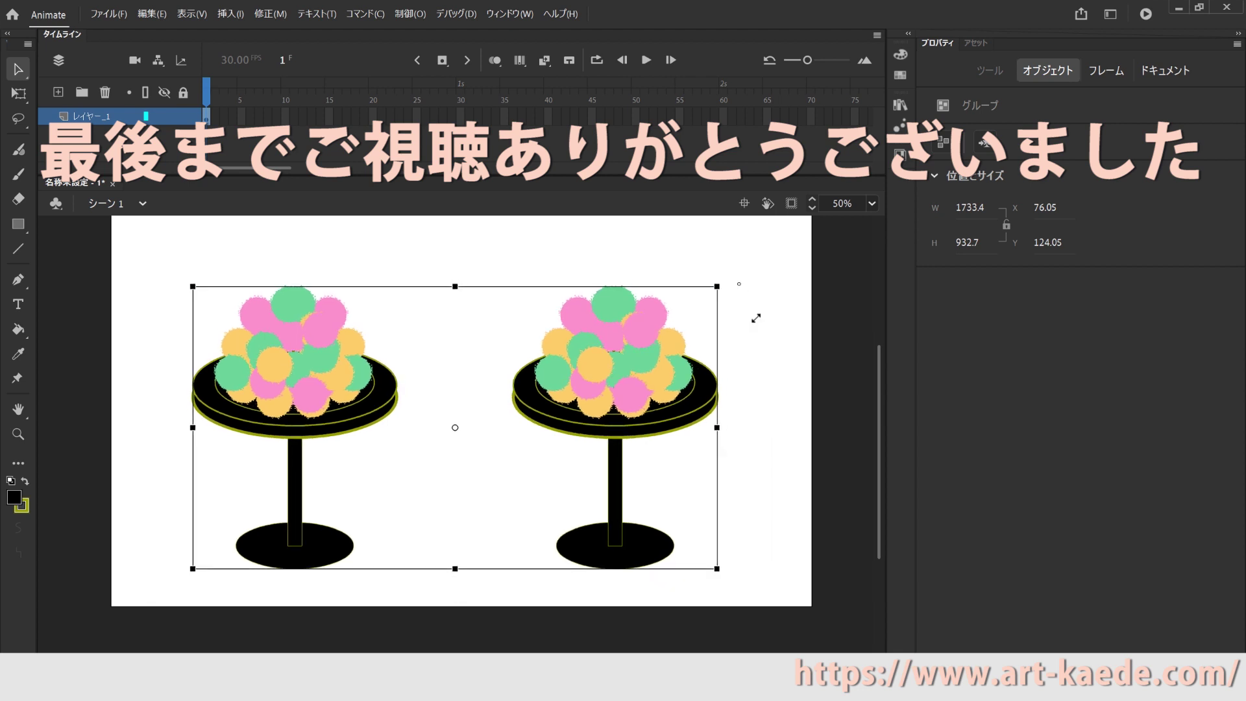
# Move the right plate to the stage's right edge at about X 1370 and the left plate towards the left edge at about X 24
pyautogui.click(771, 422)
pyautogui.moveTo(681, 419); pyautogui.dragTo(780, 404)
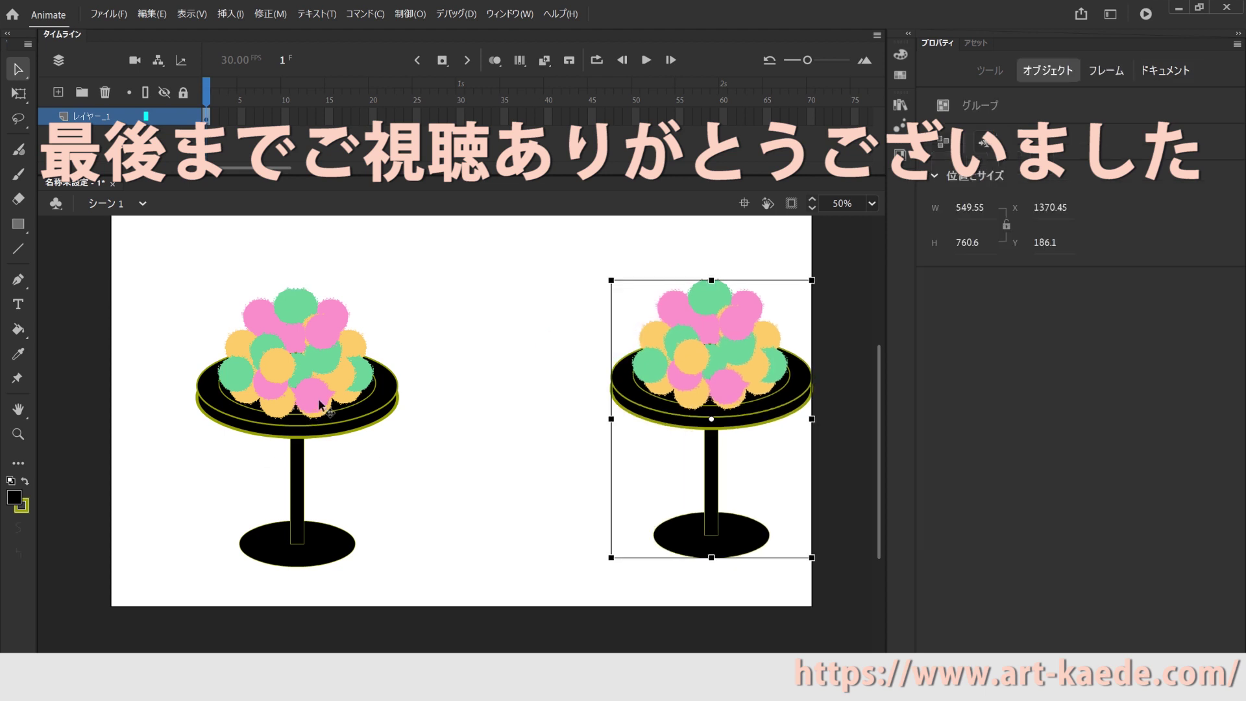
pyautogui.moveTo(259, 404)
pyautogui.mouseDown()
pyautogui.moveTo(194, 392)
pyautogui.moveTo(250, 393)
pyautogui.moveTo(247, 404)
pyautogui.mouseUp()
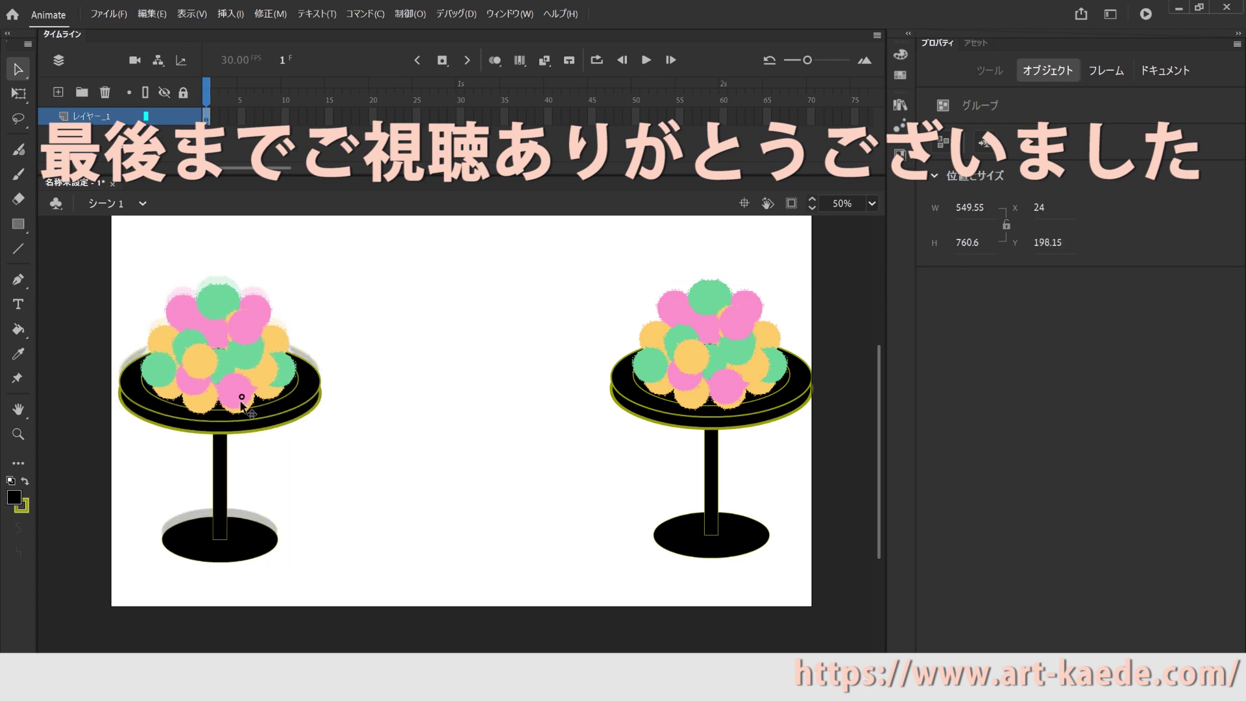
# Move the right plate slightly left and align both plates along their top edges
pyautogui.moveTo(727, 391); pyautogui.dragTo(719, 390)
pyautogui.moveTo(200, 532); pyautogui.dragTo(111, 358)
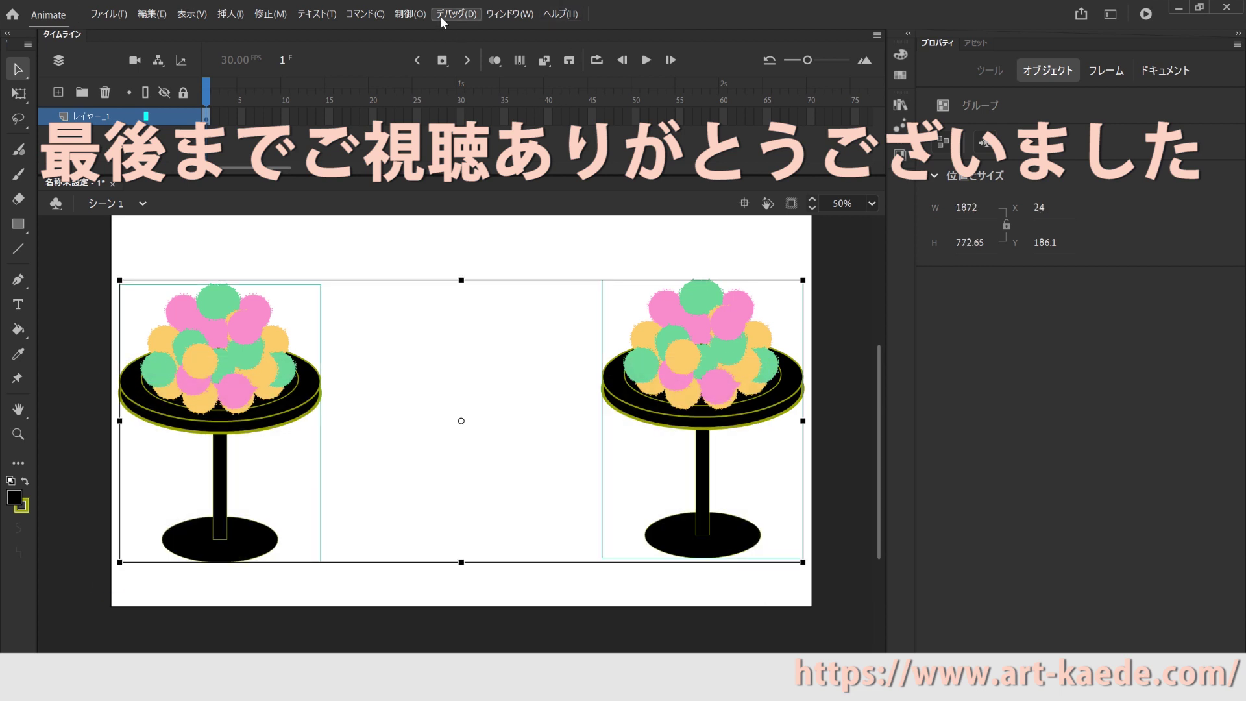
pyautogui.click(510, 13)
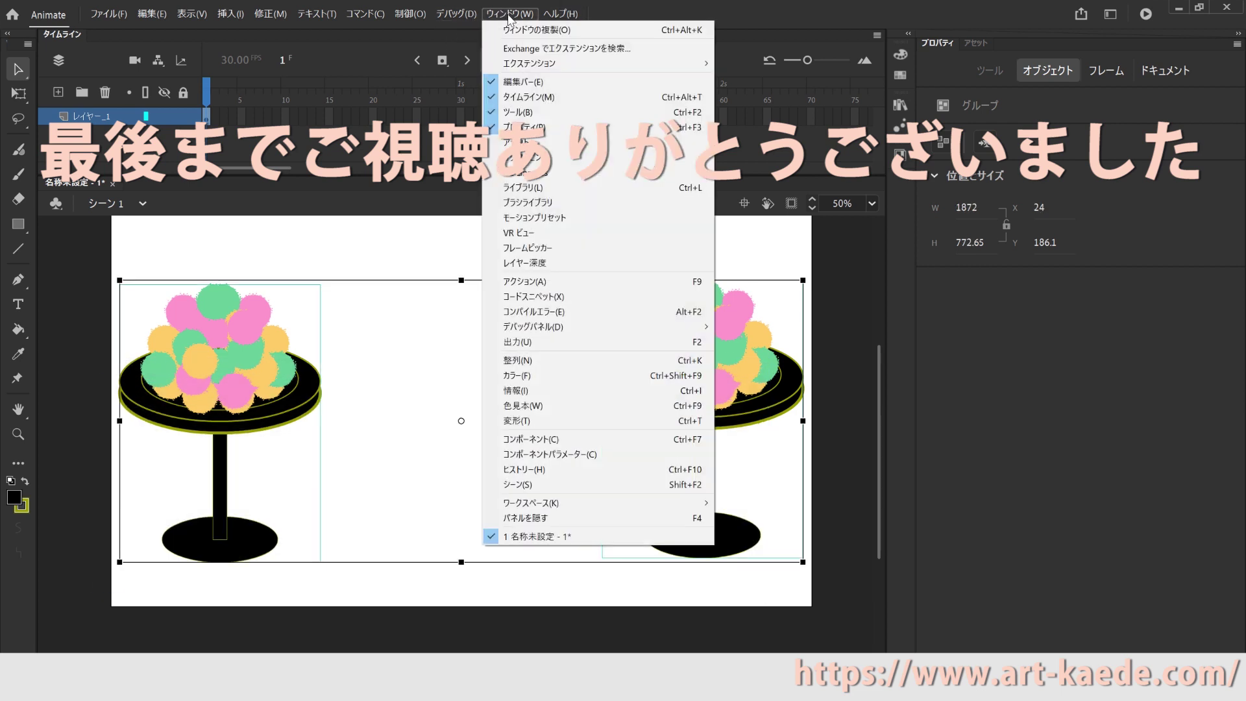
pyautogui.click(571, 357)
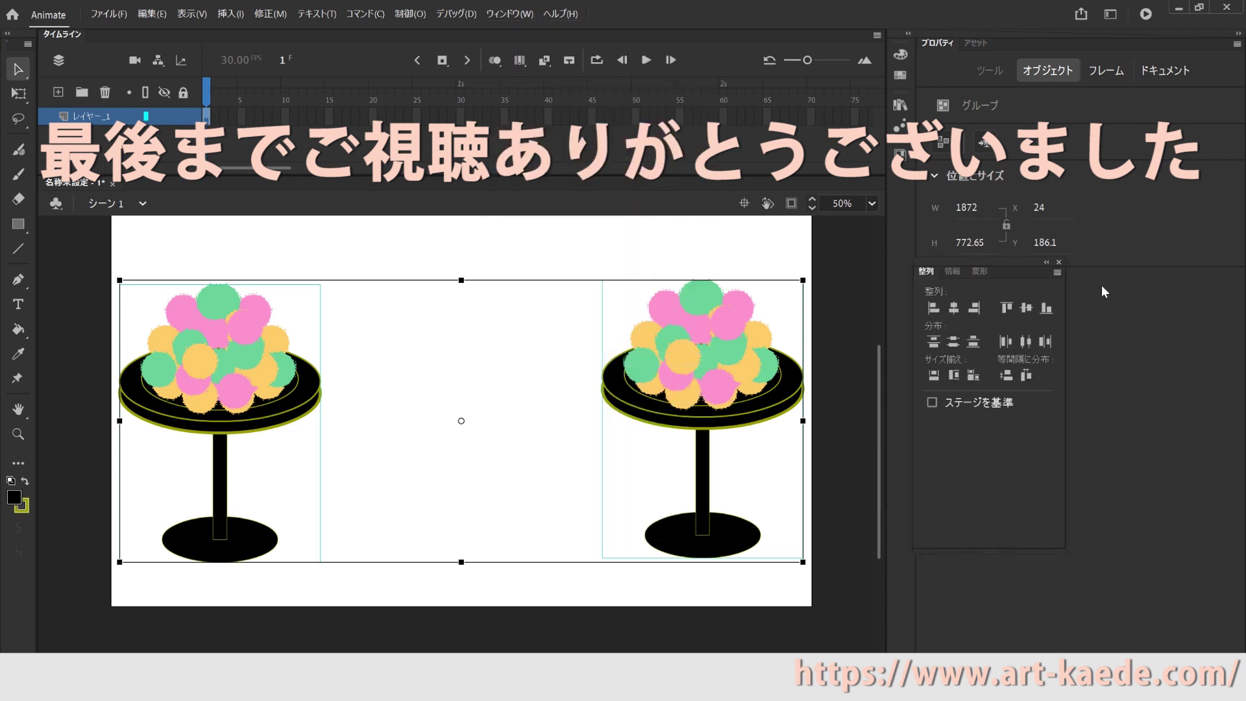
pyautogui.click(1004, 308)
pyautogui.click(842, 331)
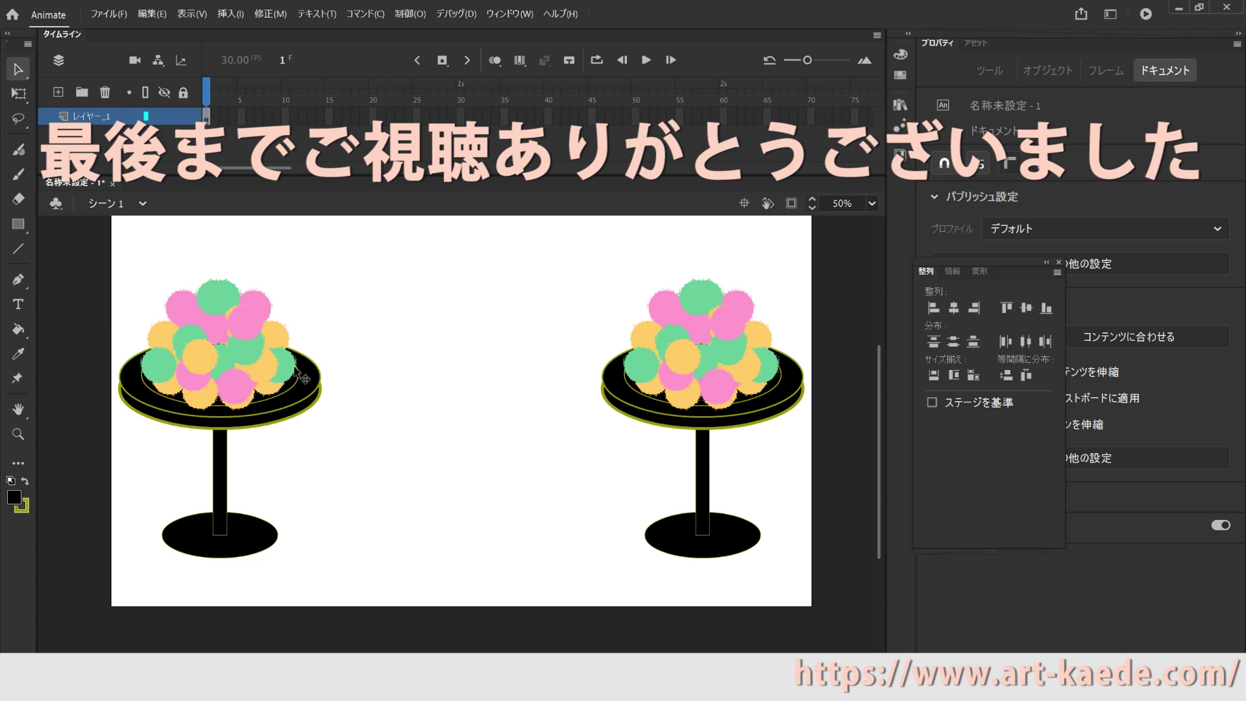
# Add the static text title "ひなあられ" in black near the stage's upper edge, between the two arare heaps
pyautogui.scroll(3, 308, 409)
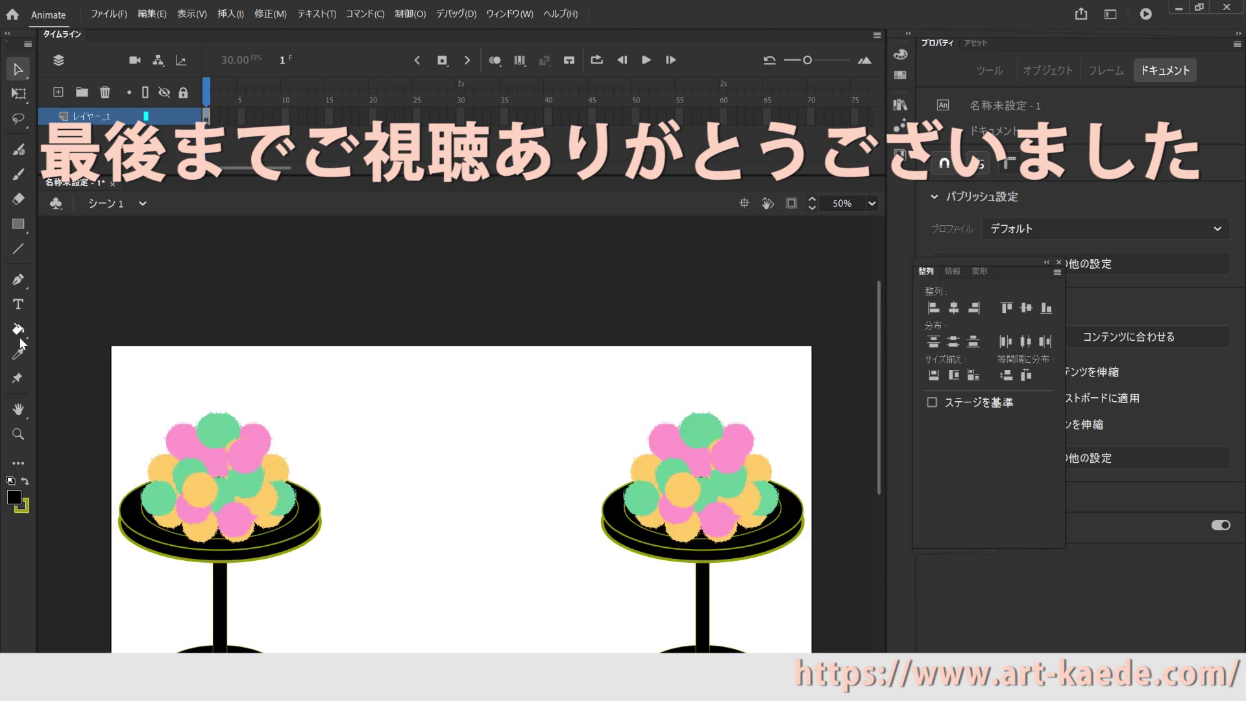
pyautogui.click(18, 304)
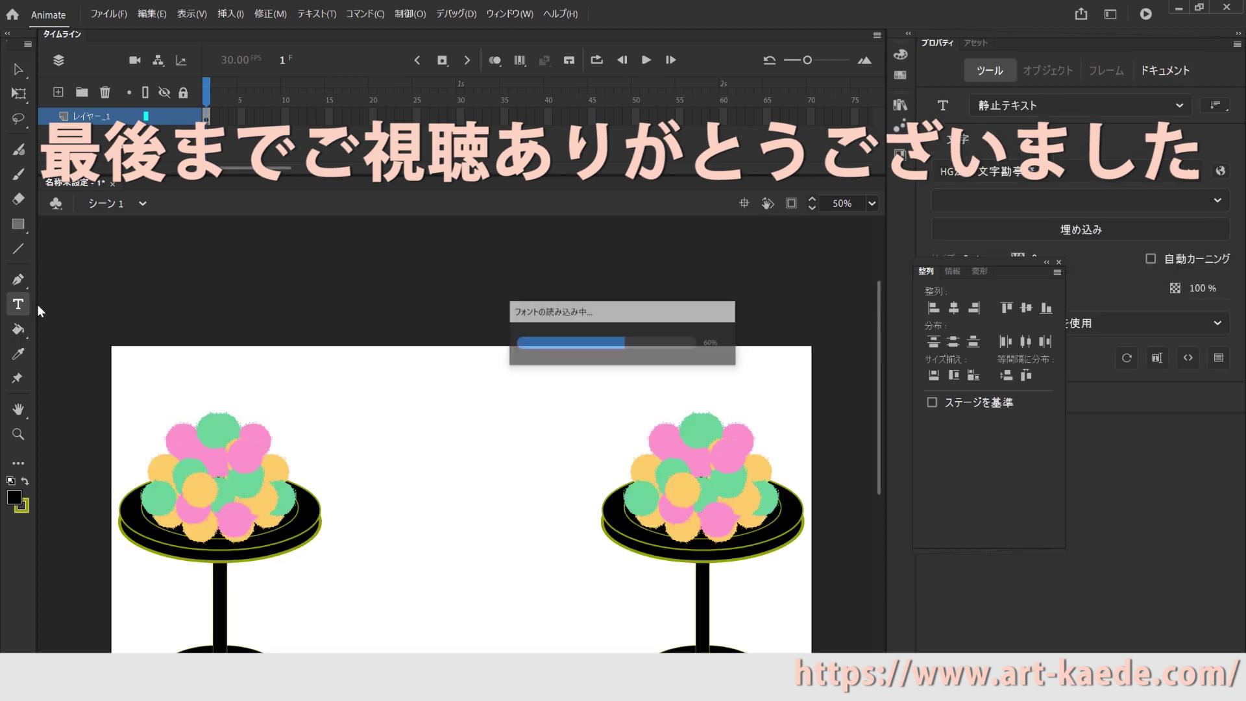
pyautogui.click(356, 423)
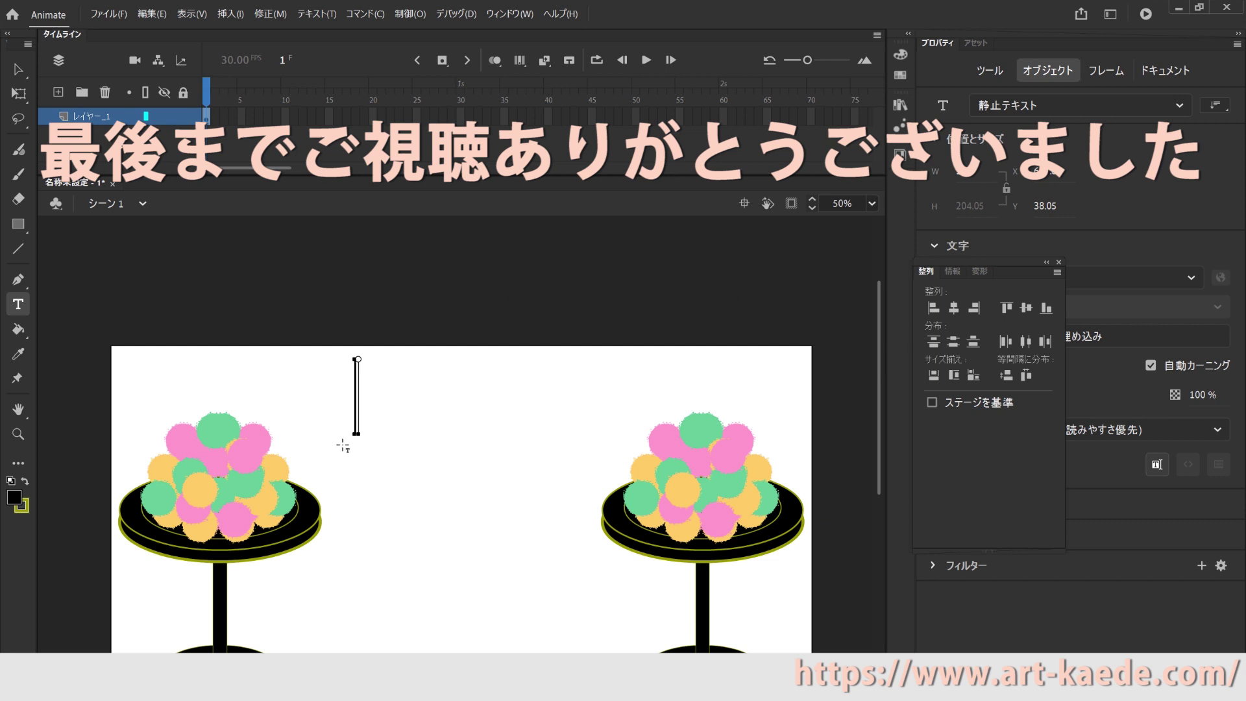
pyautogui.write('hi')
pyautogui.press('BackSpace')
pyautogui.press('BackSpace')
pyautogui.write('hinaara')
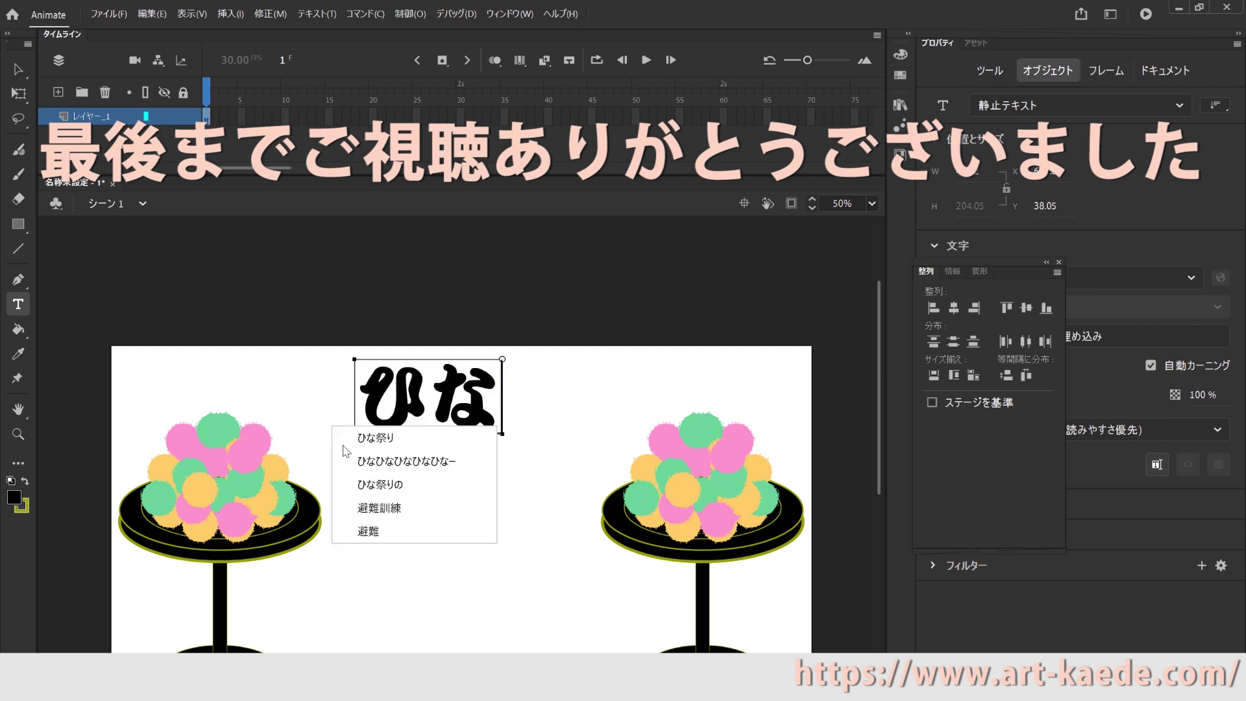
pyautogui.write('re')
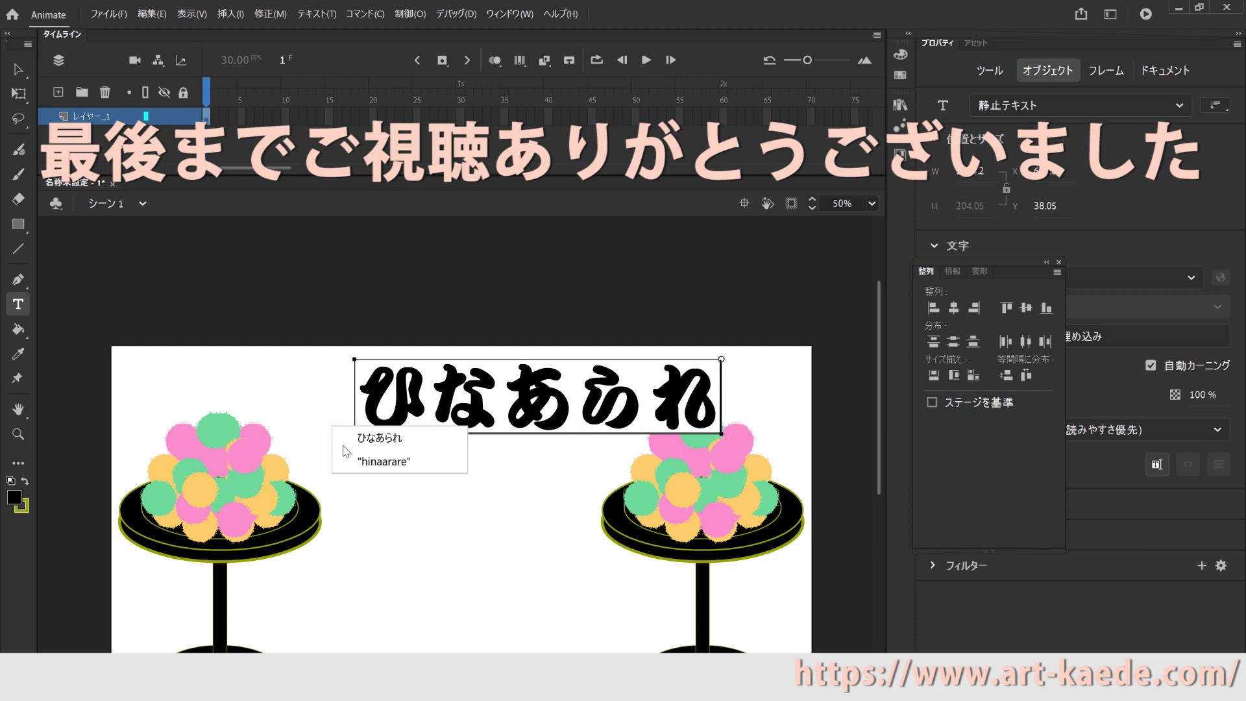
pyautogui.press('Return')
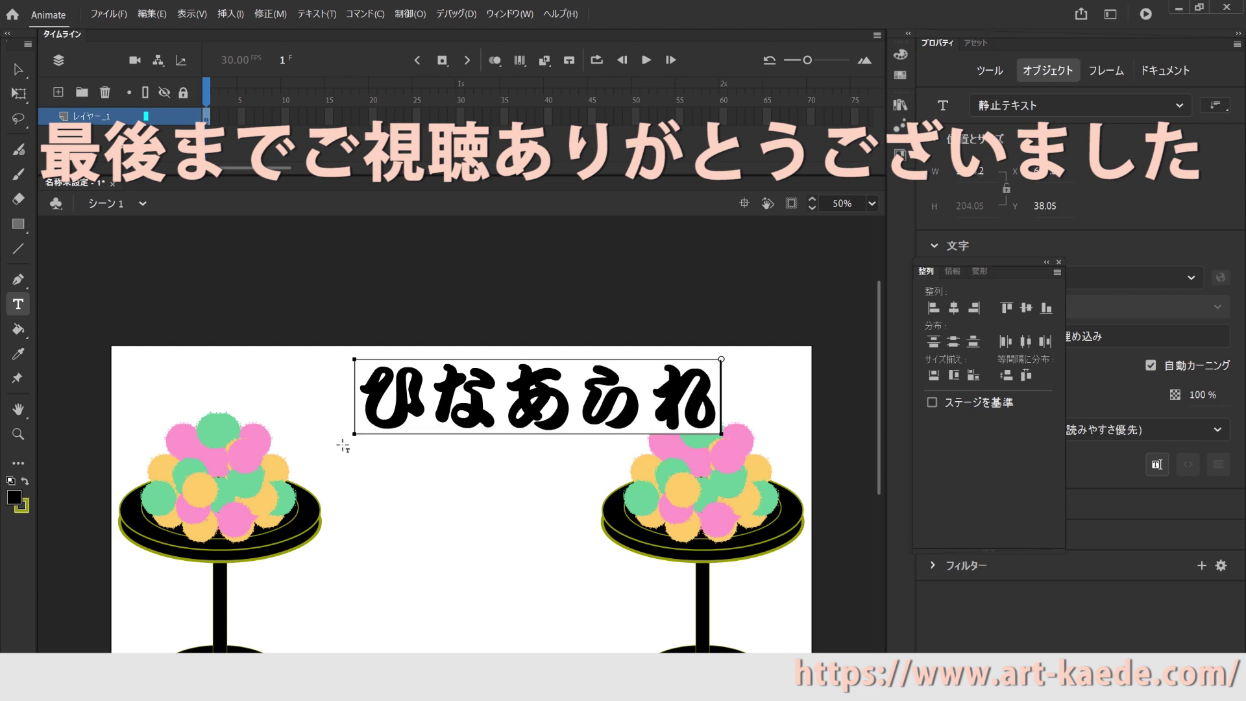
# Move the title left and slightly down to Y 66, centred between the heaps, and paste a copy of it in place
pyautogui.click(18, 69)
pyautogui.moveTo(600, 389); pyautogui.dragTo(525, 400)
pyautogui.click(152, 14)
pyautogui.click(173, 79)
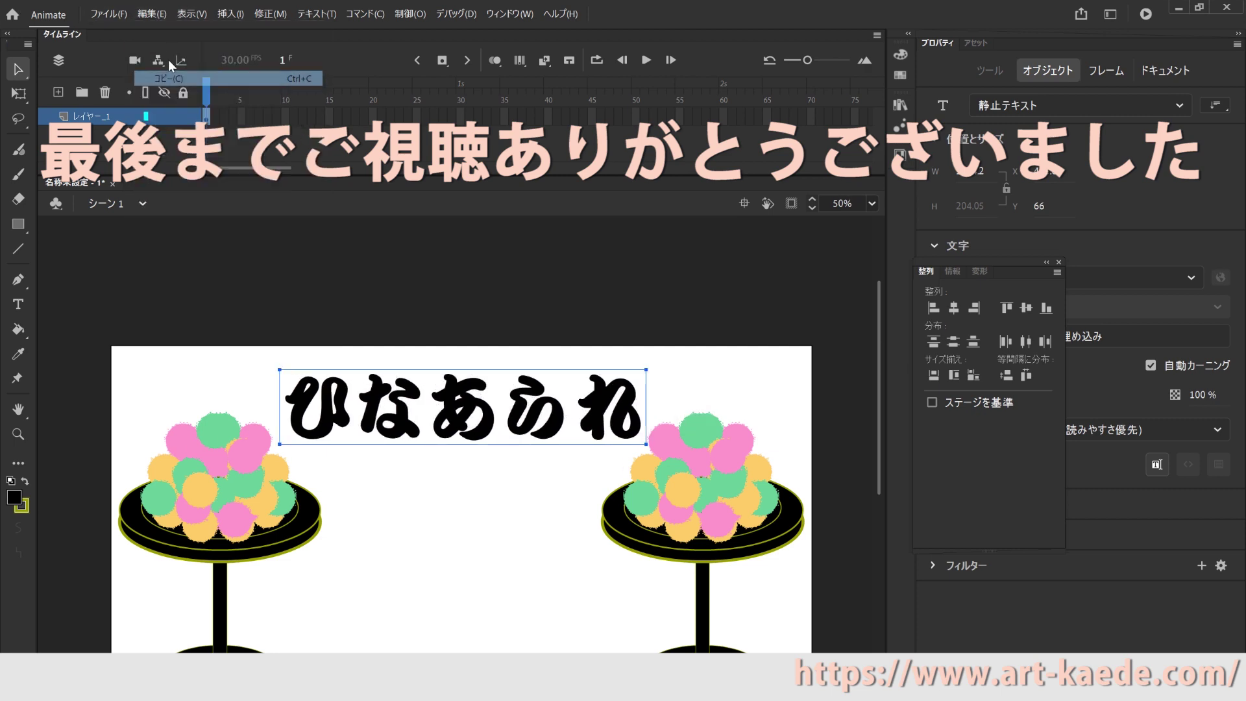
pyautogui.click(150, 14)
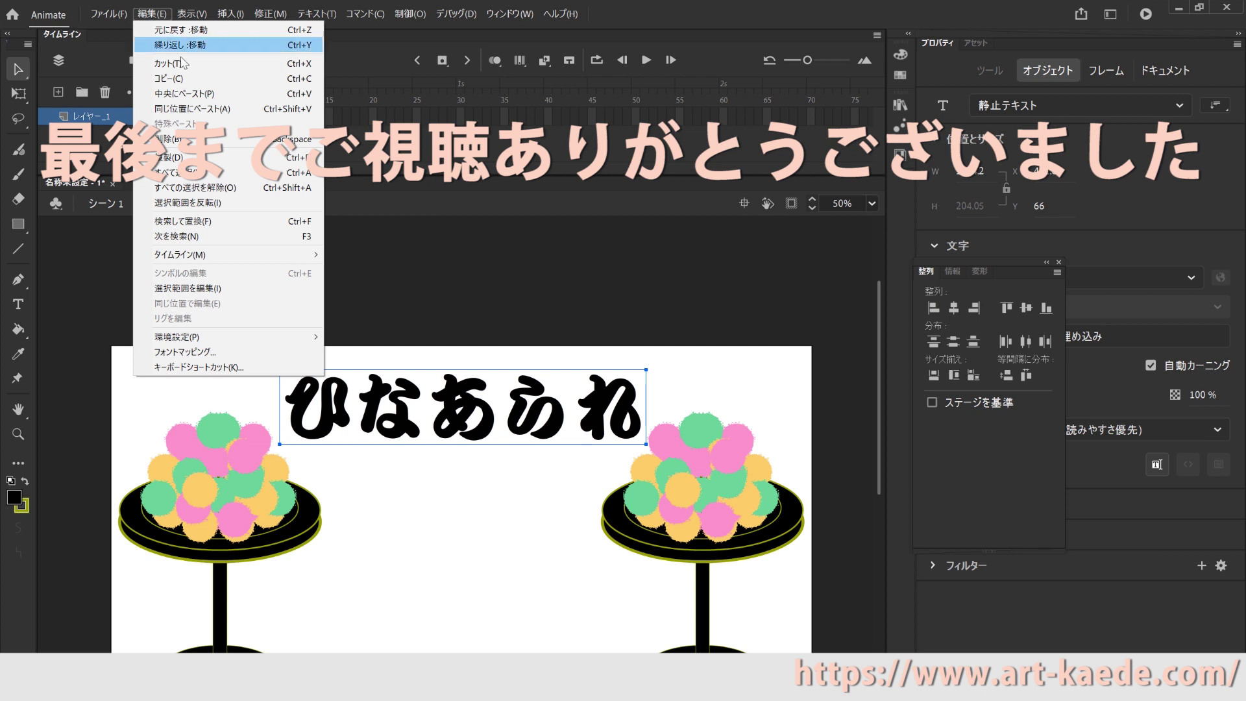
pyautogui.click(188, 108)
# Recolour the pasted title copy pink and offset it slightly up and left so the black text forms a shadow
pyautogui.click(20, 498)
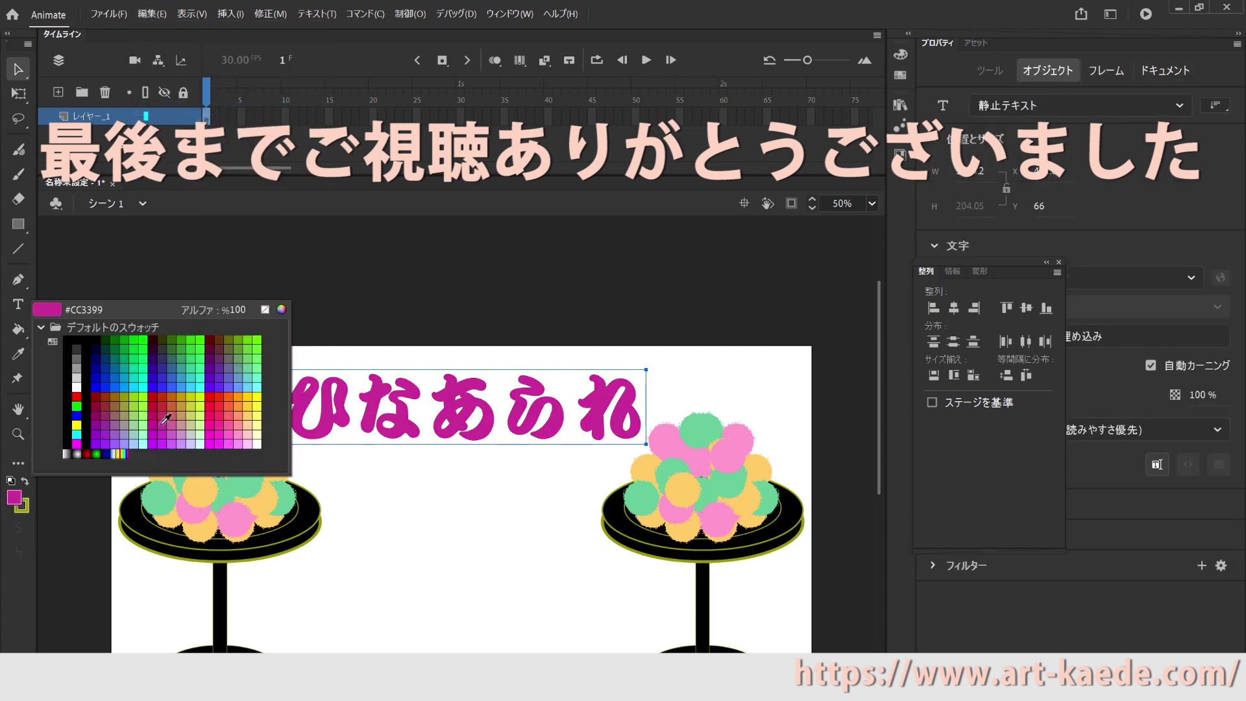
pyautogui.click(236, 432)
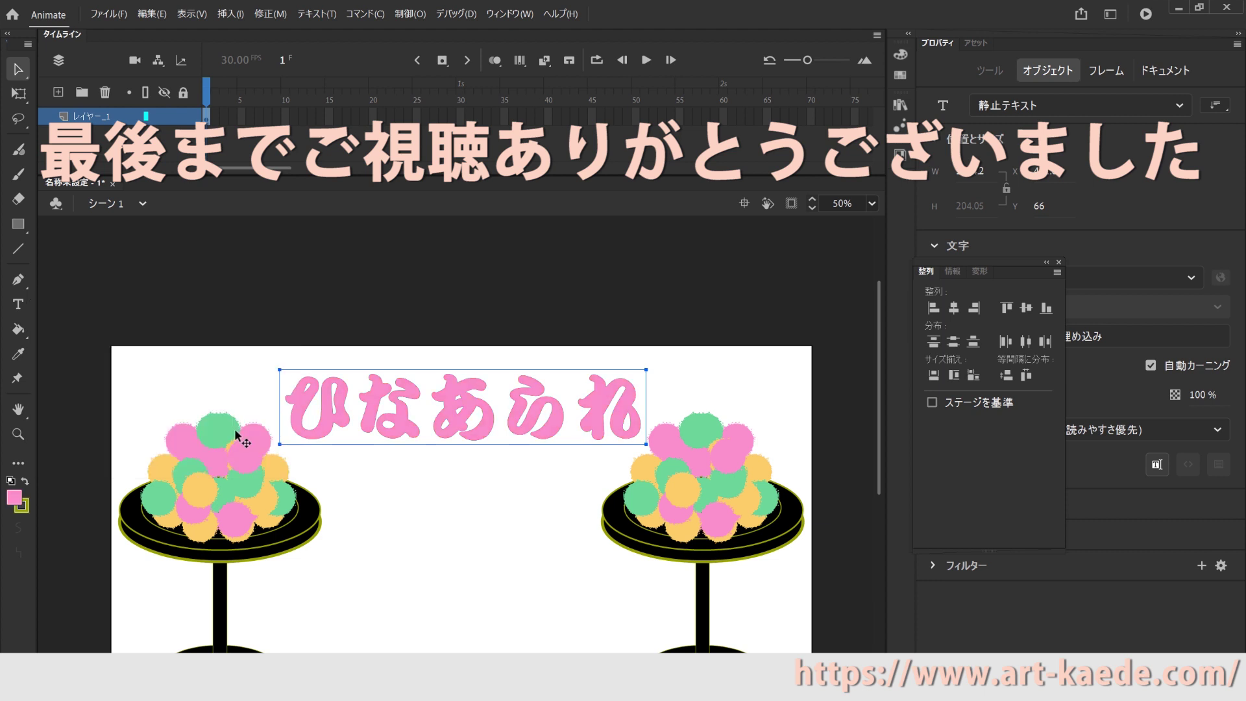
pyautogui.moveTo(401, 407); pyautogui.dragTo(396, 402)
pyautogui.click(556, 279)
pyautogui.scroll(-3, 626, 280)
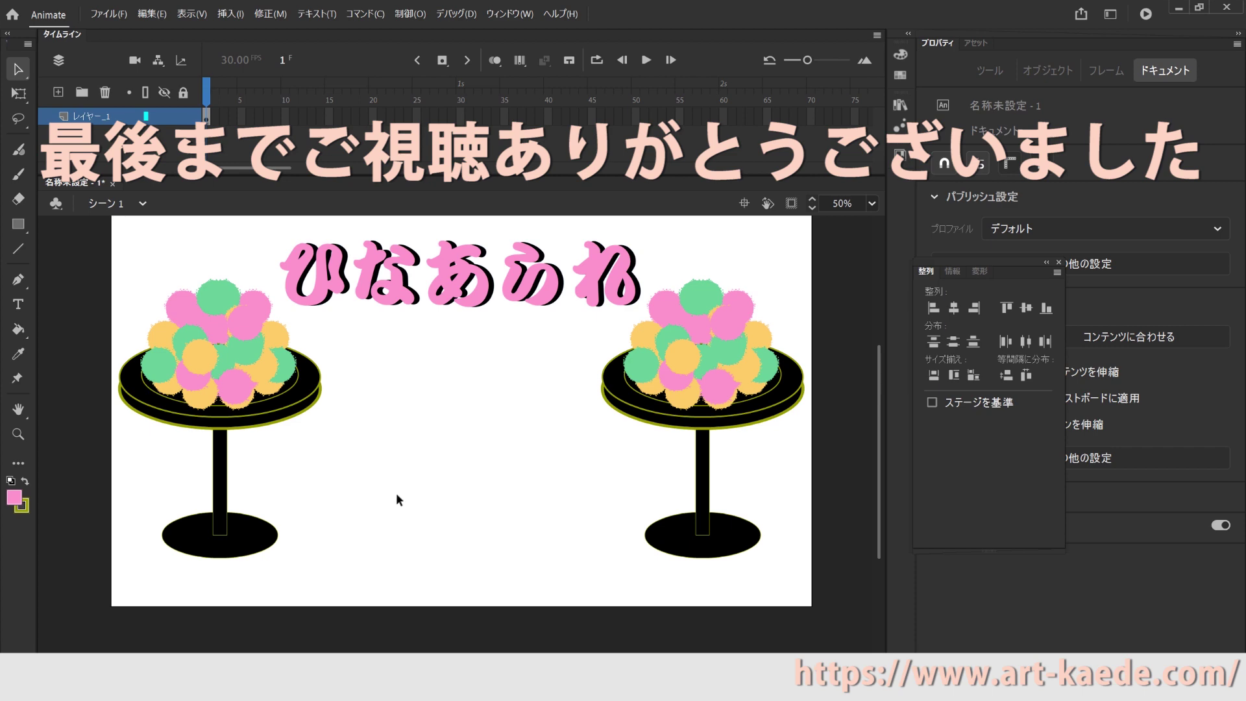
pyautogui.scroll(4, 397, 494)
pyautogui.scroll(-2, 398, 496)
pyautogui.scroll(-4, 400, 501)
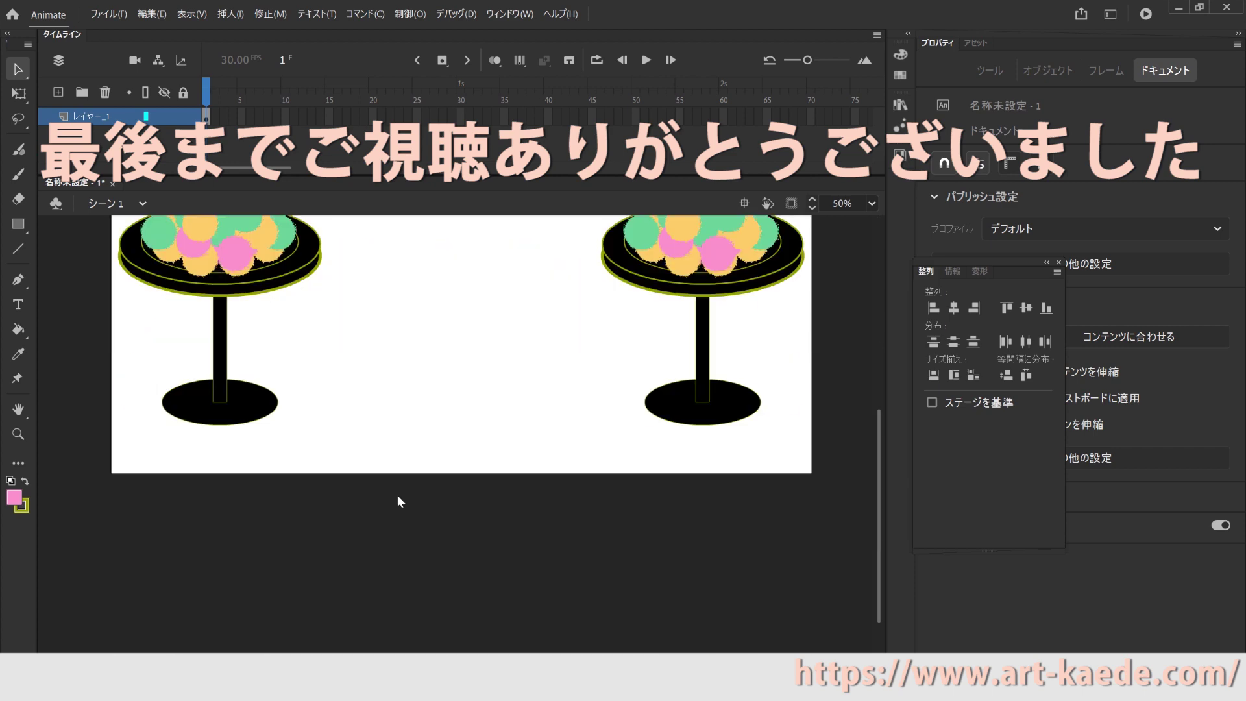